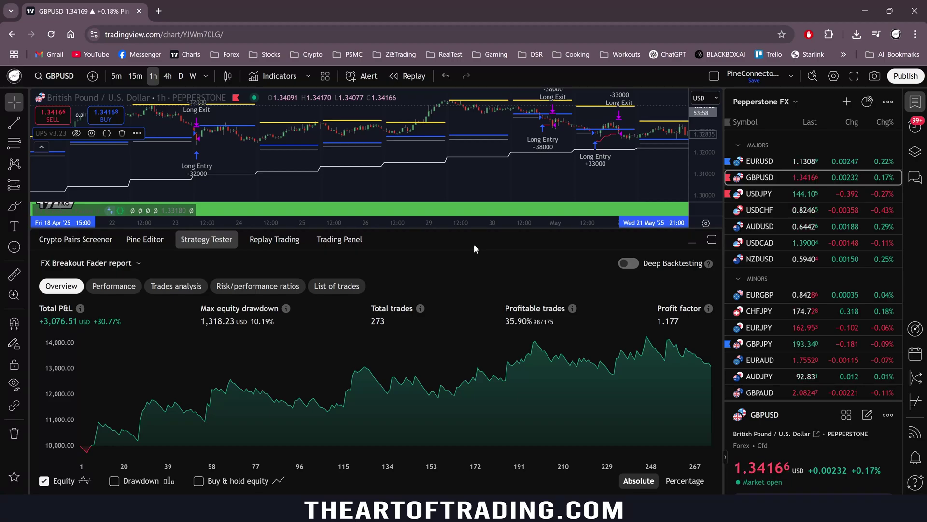
Check the strategy legend on the TradingView chart, then move on to the Ultimate Pullback Indicator free-trial page.
mouse_move(68, 217)
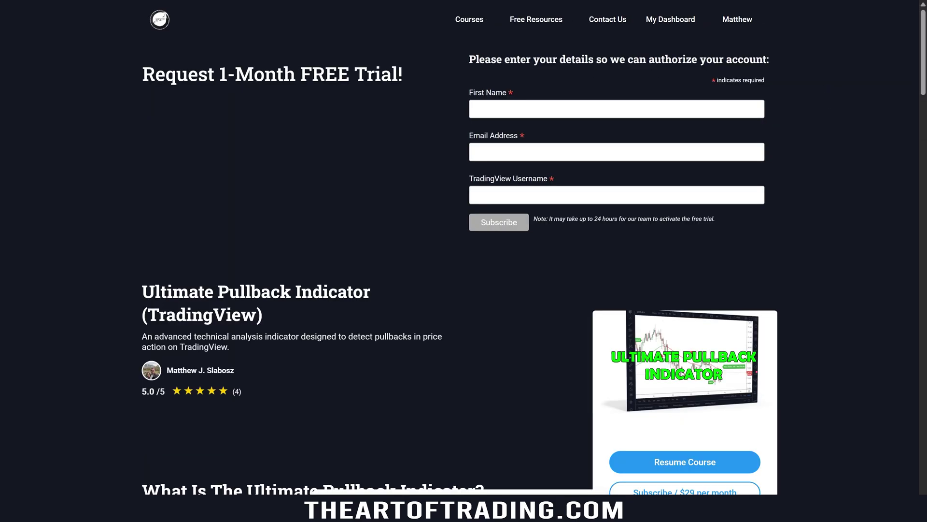
Expand and review the Ultimate Pullback Indicator lesson list on the course page.
drag(142, 74, 440, 86)
scroll(483, 122, down, 6)
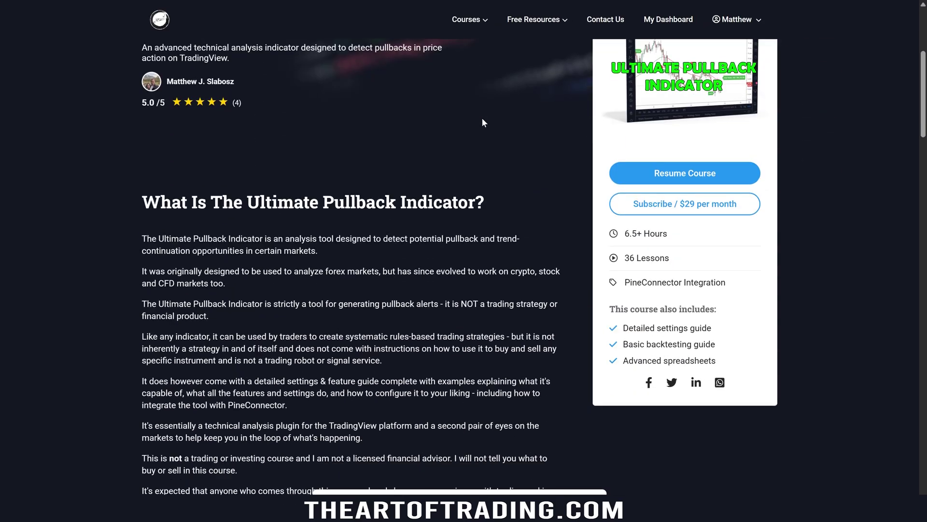
scroll(698, 384, down, 15)
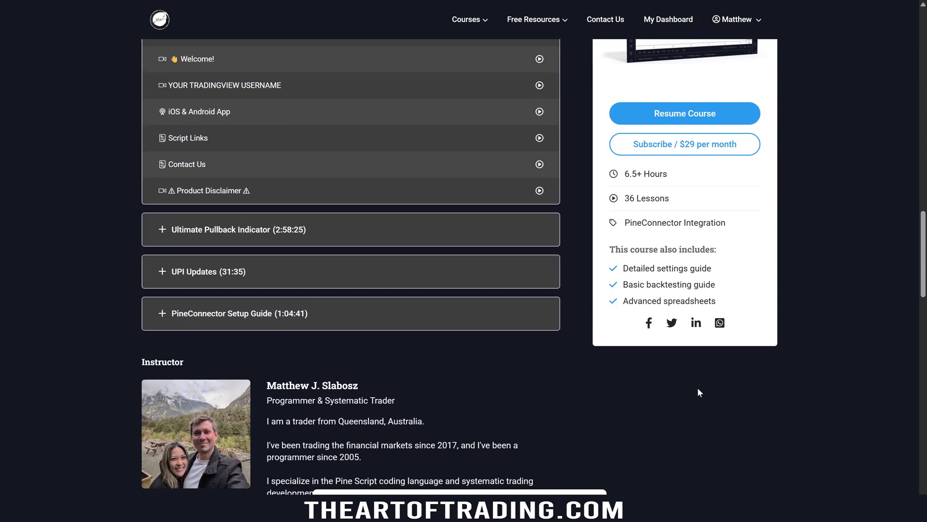
click(446, 218)
scroll(445, 213, down, 5)
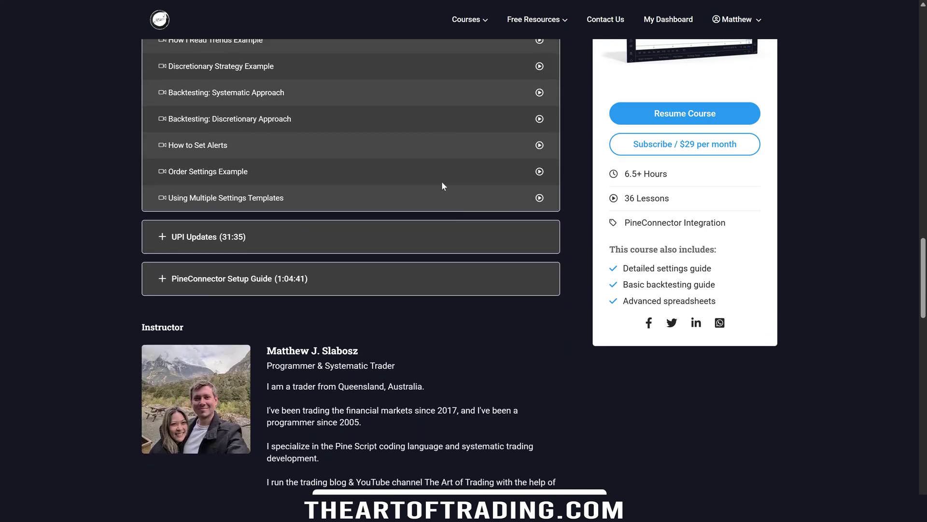
scroll(287, 283, up, 1)
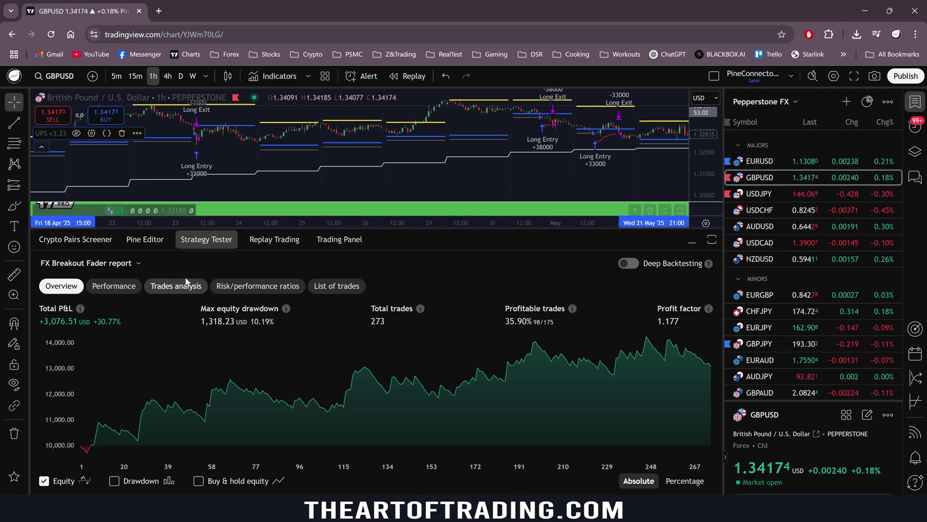
click(375, 167)
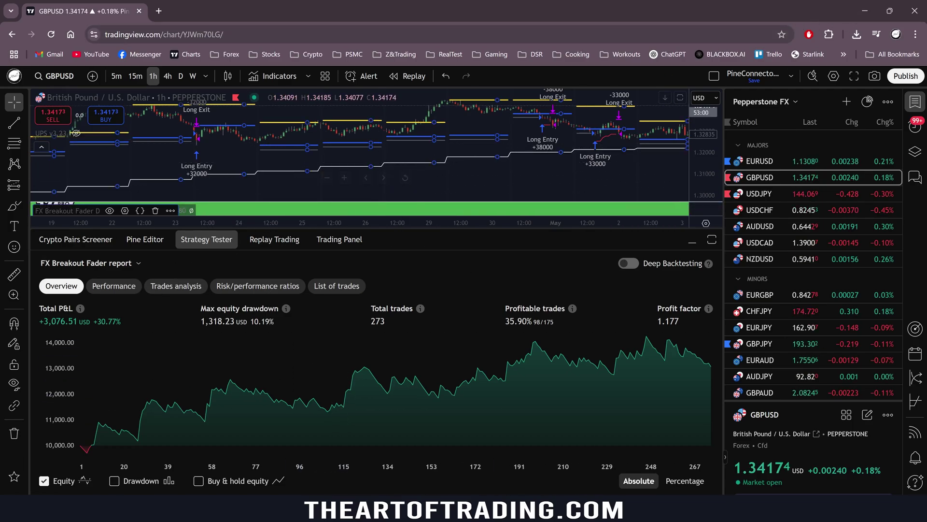
click(481, 174)
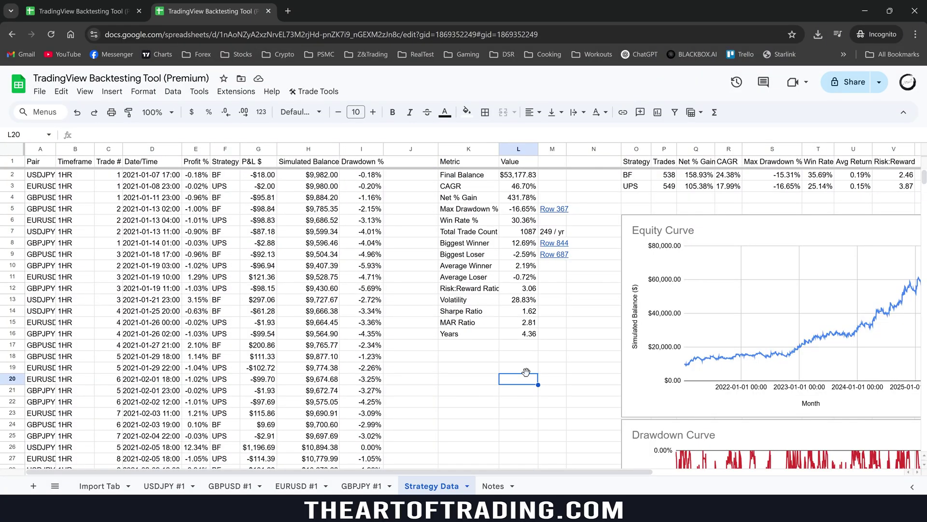
Point out the UPS and BF strategy labels in F6 and F7 of the Strategy column.
right_click(229, 150)
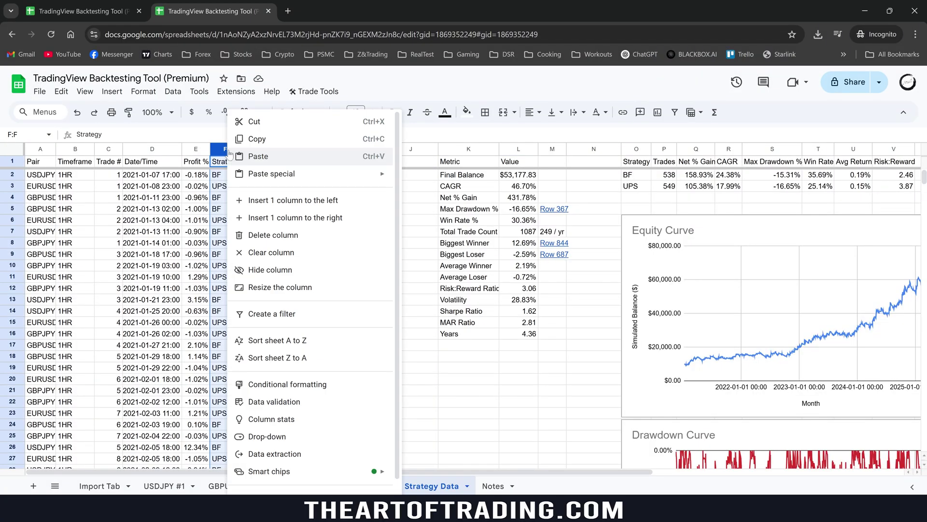
click(197, 246)
click(221, 223)
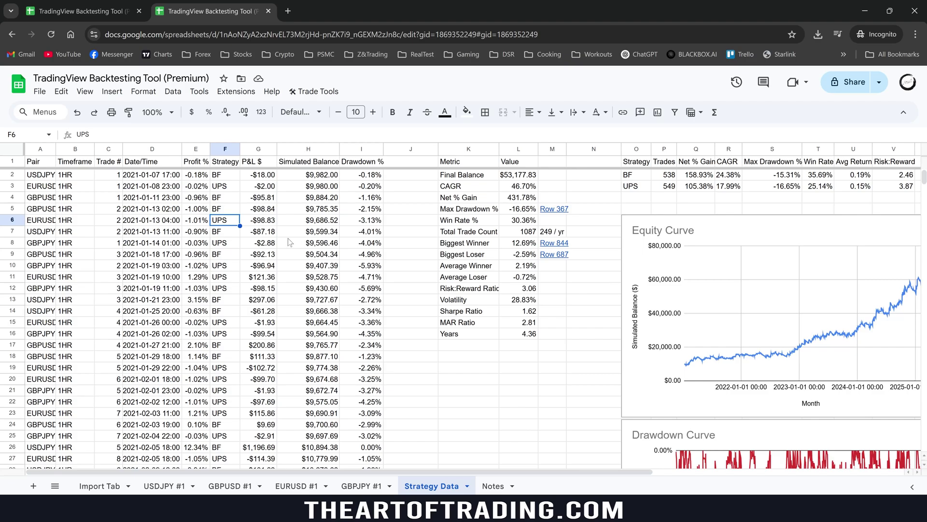
click(225, 234)
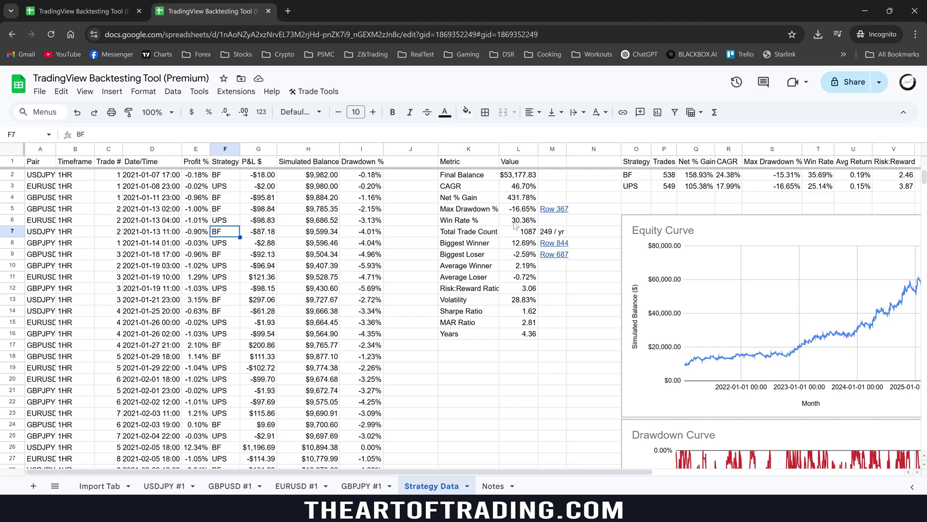
Compare BF's -15.31% and UPS's -16.65% max drawdowns with L5, then close the tab.
click(783, 177)
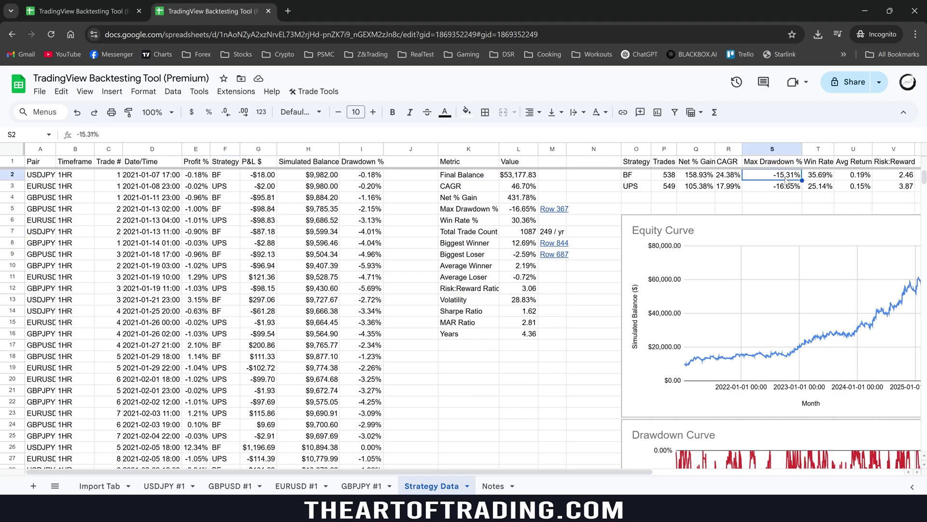
click(785, 189)
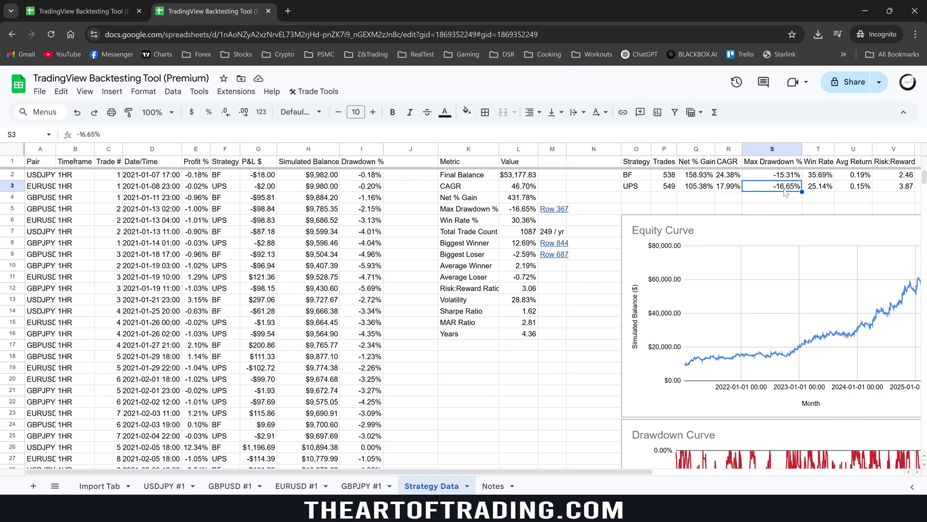
click(785, 177)
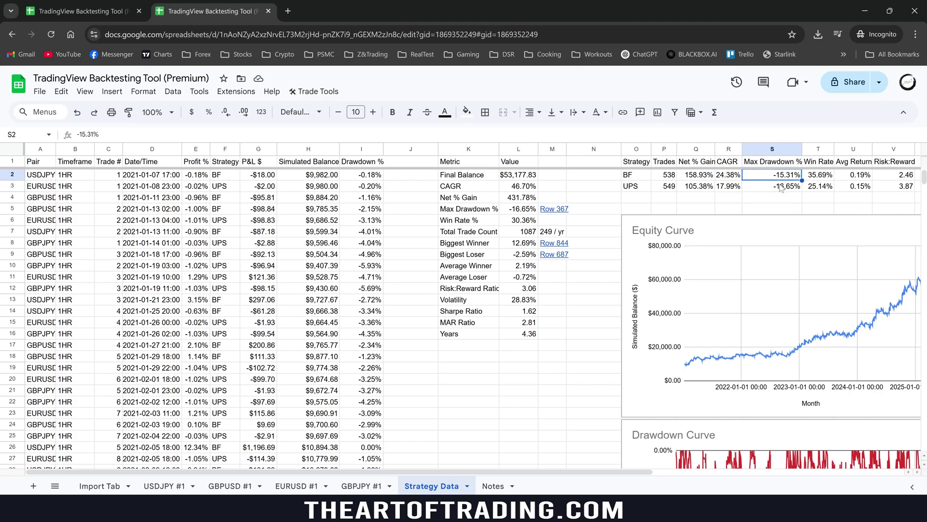
click(783, 189)
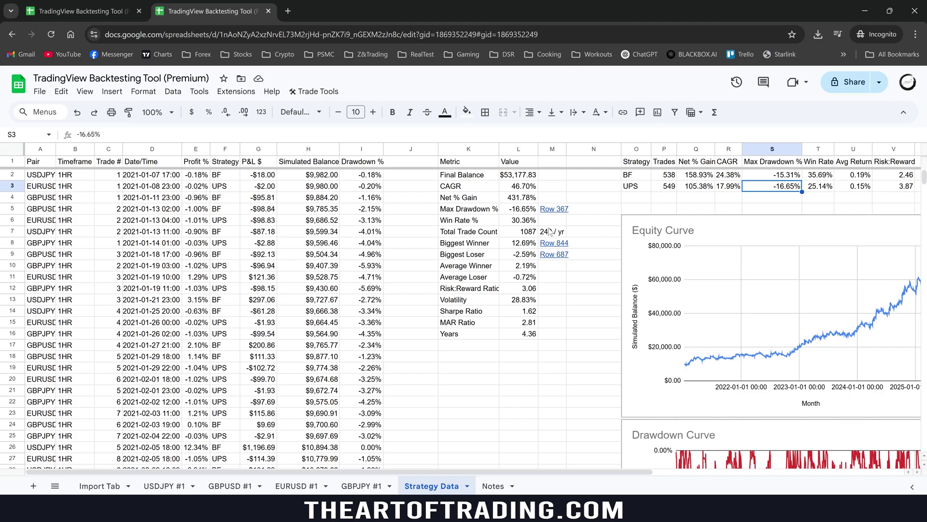
click(521, 211)
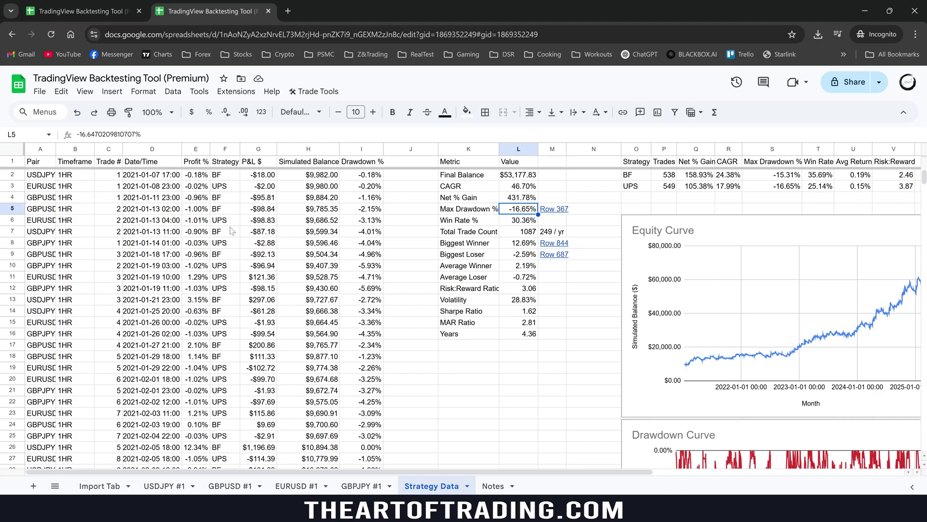
key(ctrl+w)
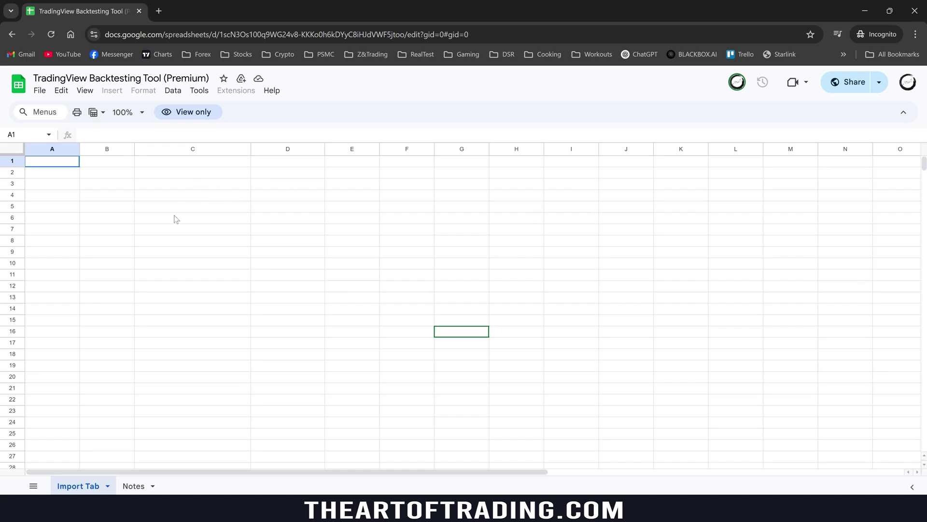
Start a copy named 'TradingView Backtesting Tool (Premium)' without 'Copy of', noting the Apps Script warning.
click(39, 92)
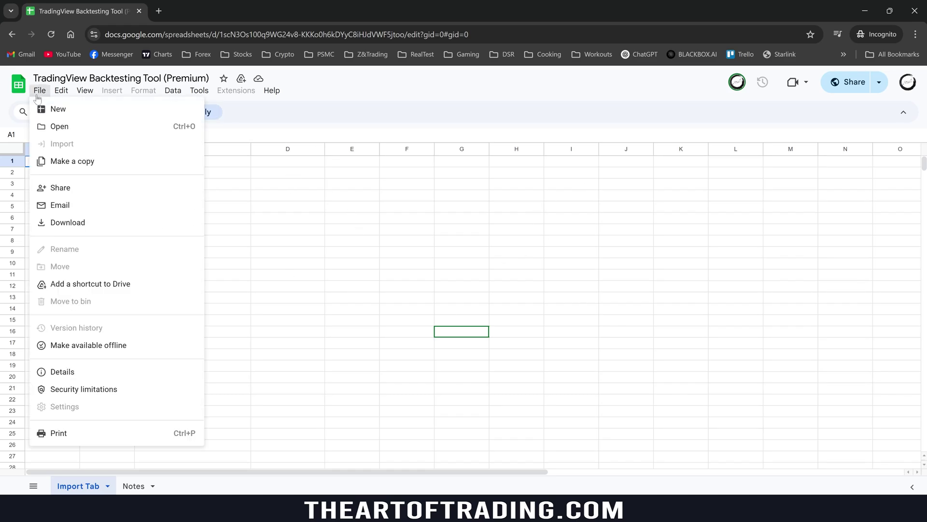
click(72, 161)
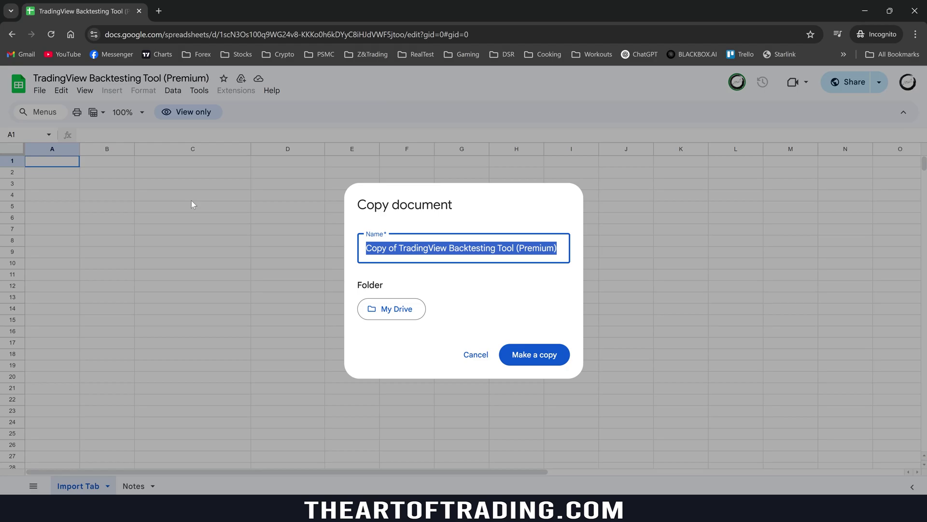
drag(398, 202, 365, 202)
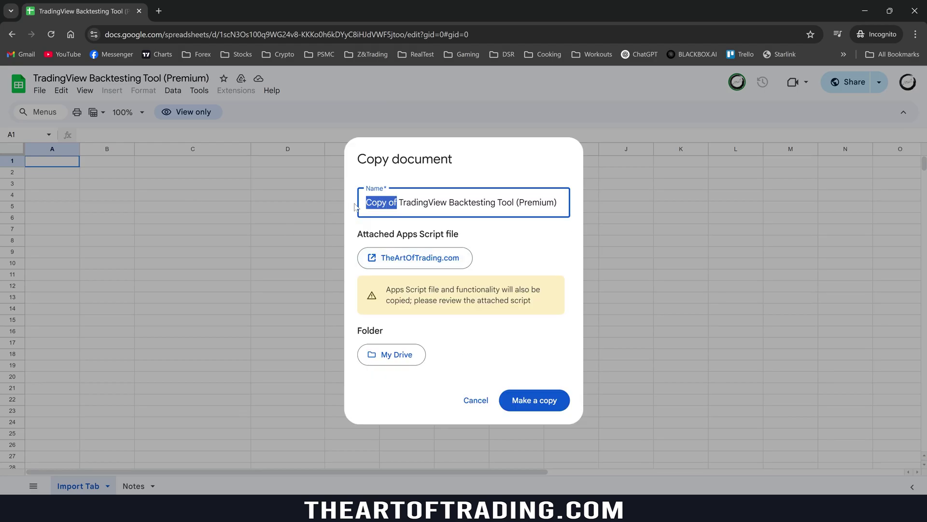
key(BackSpace)
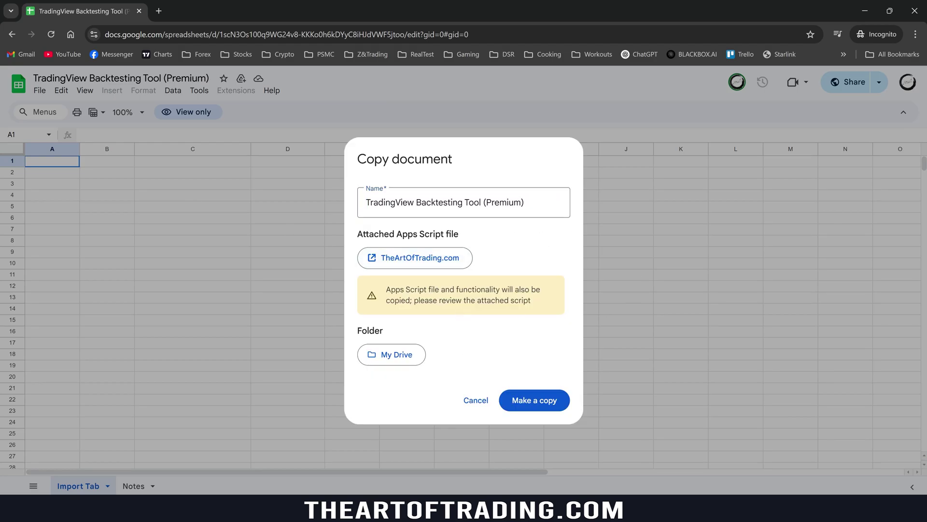
drag(524, 300, 385, 295)
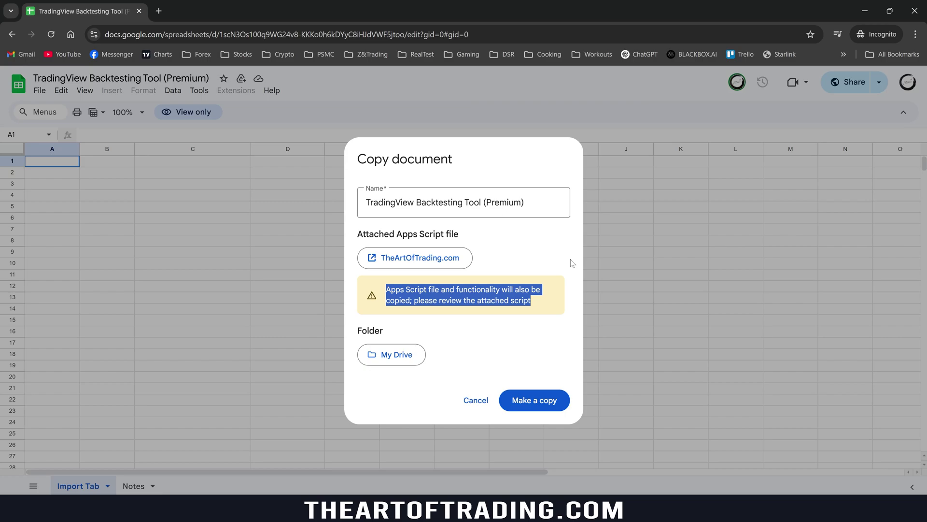
click(480, 280)
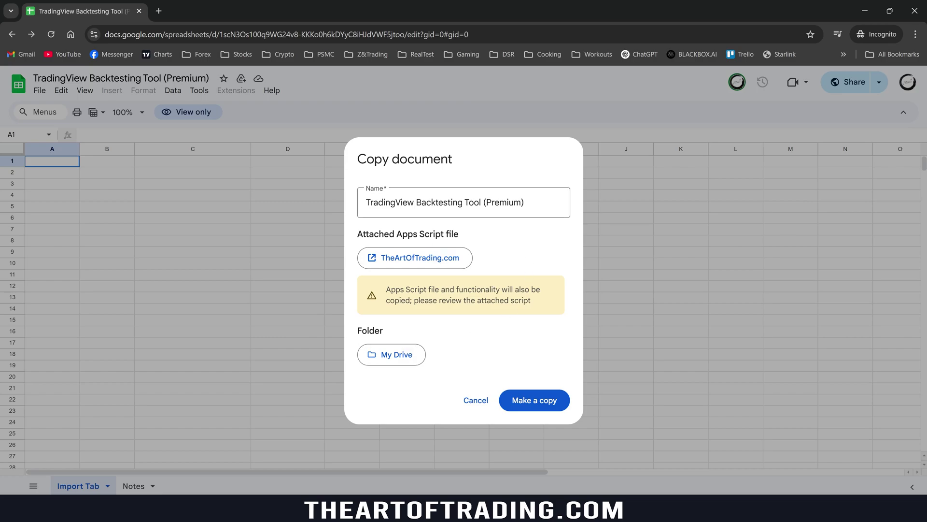
Read through the attached Apps Script project's Code.gs, then go back to the spreadsheet.
click(416, 259)
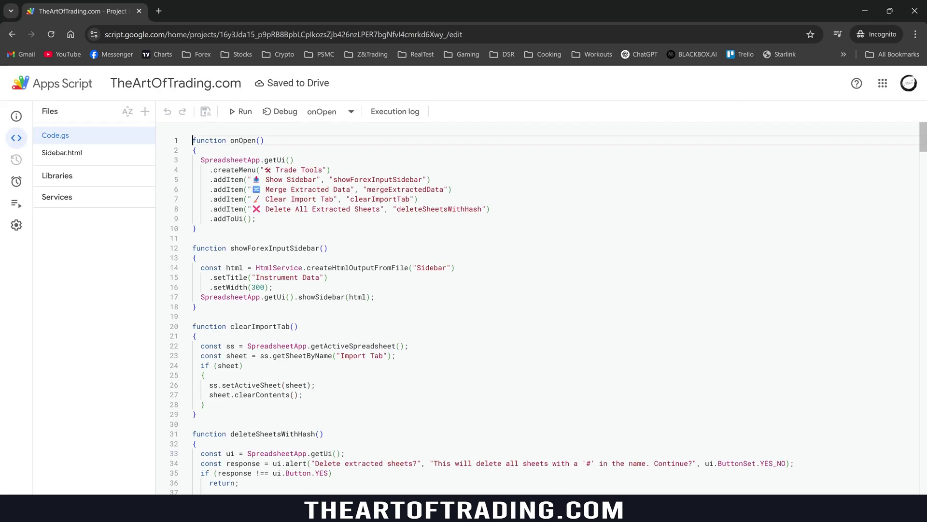
scroll(536, 309, down, 9)
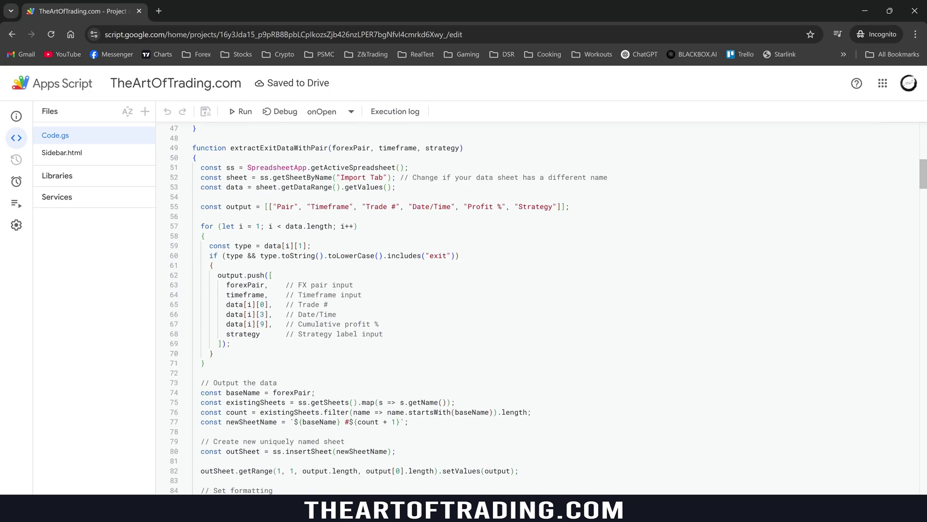
scroll(536, 309, down, 1)
drag(383, 279, 192, 230)
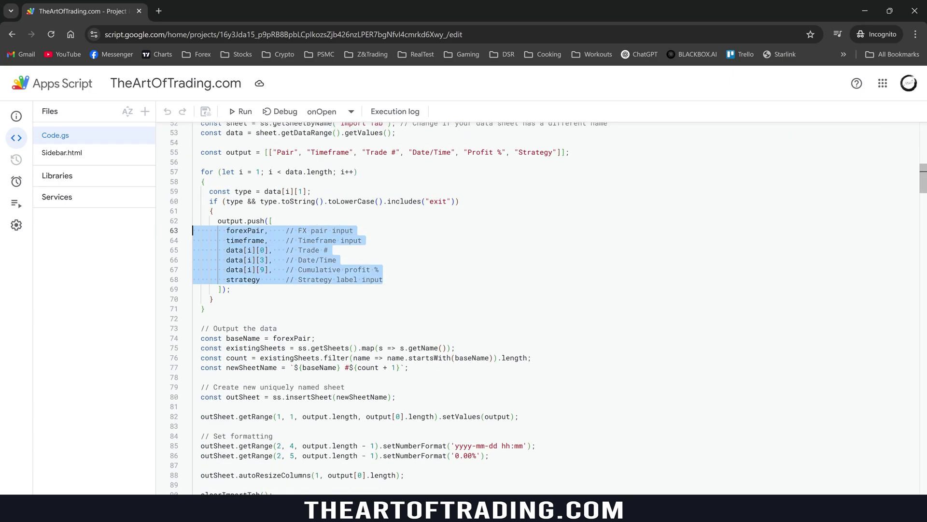
scroll(536, 309, down, 4)
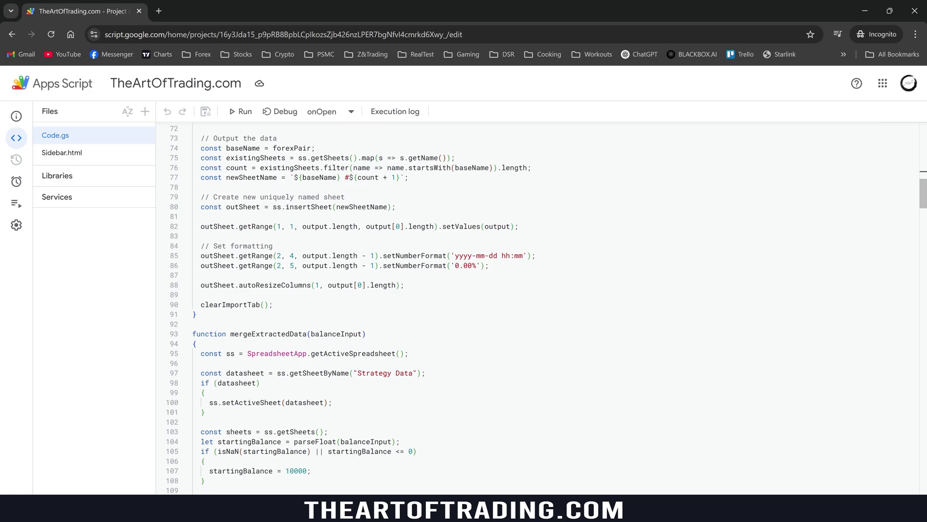
scroll(536, 309, down, 4)
scroll(536, 310, down, 7)
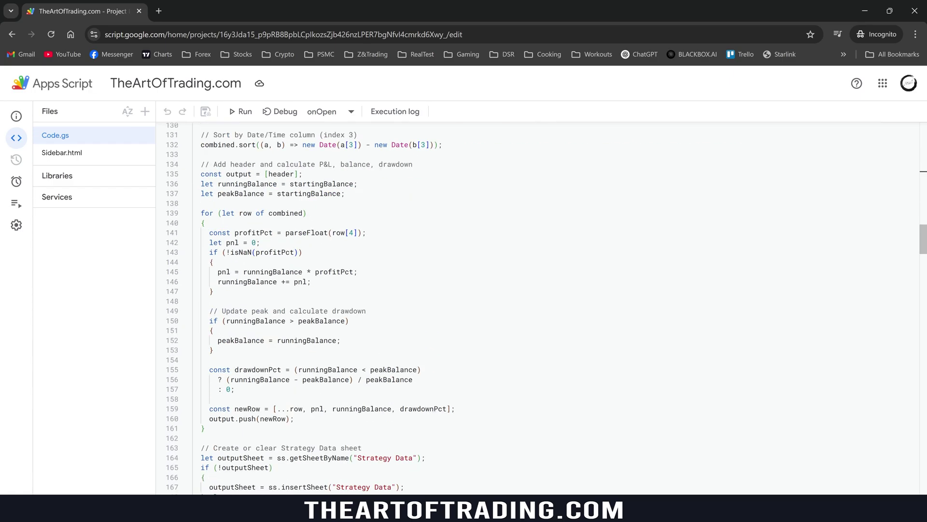
scroll(536, 309, down, 2)
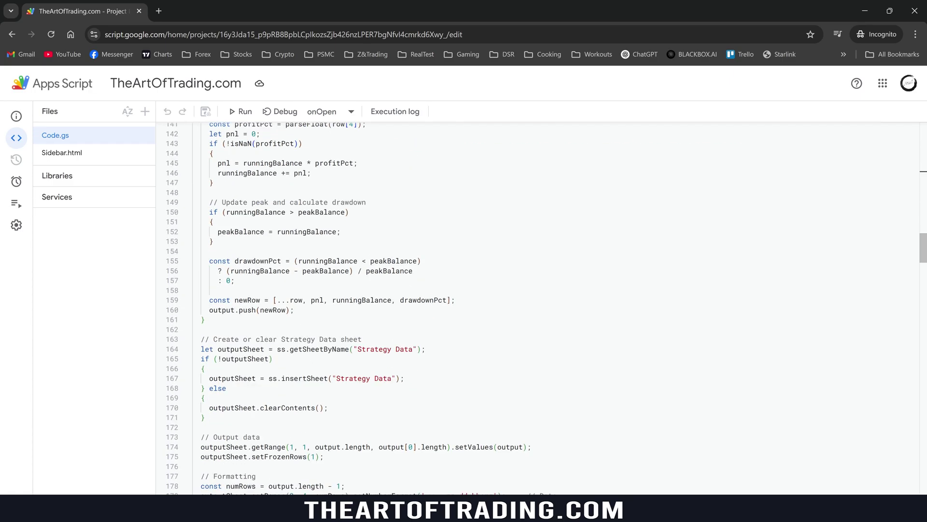
scroll(536, 309, up, 20)
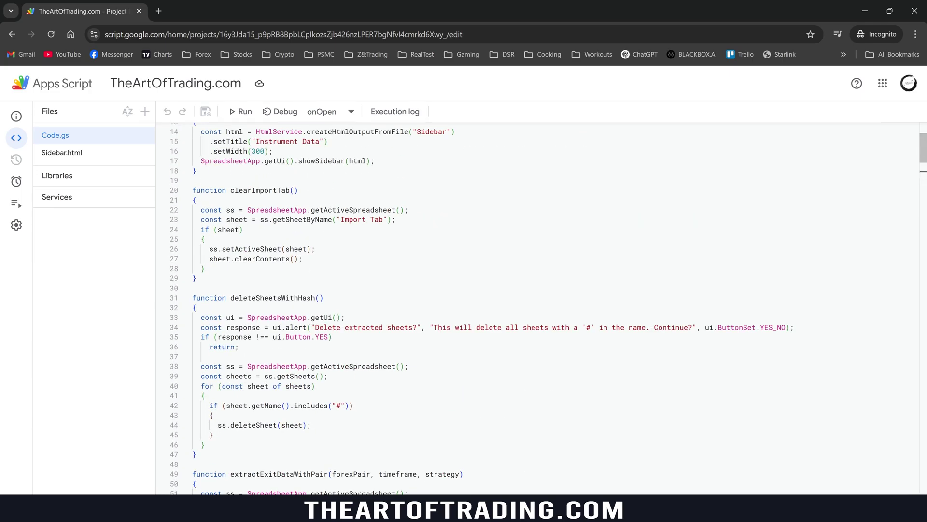
scroll(193, 211, up, 3)
key(alt+Left)
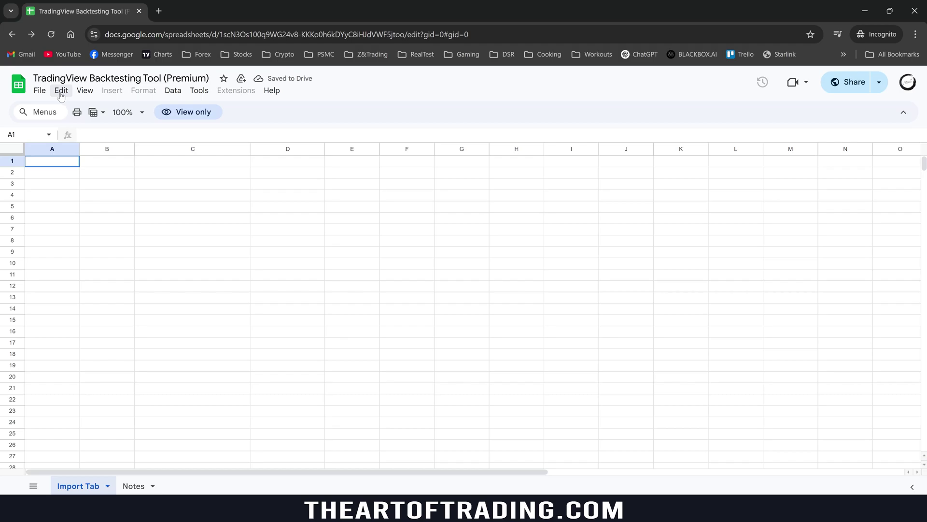
Make an editable copy of the tool and test it by typing 'Testing' in C6, then cancel.
click(40, 90)
click(103, 162)
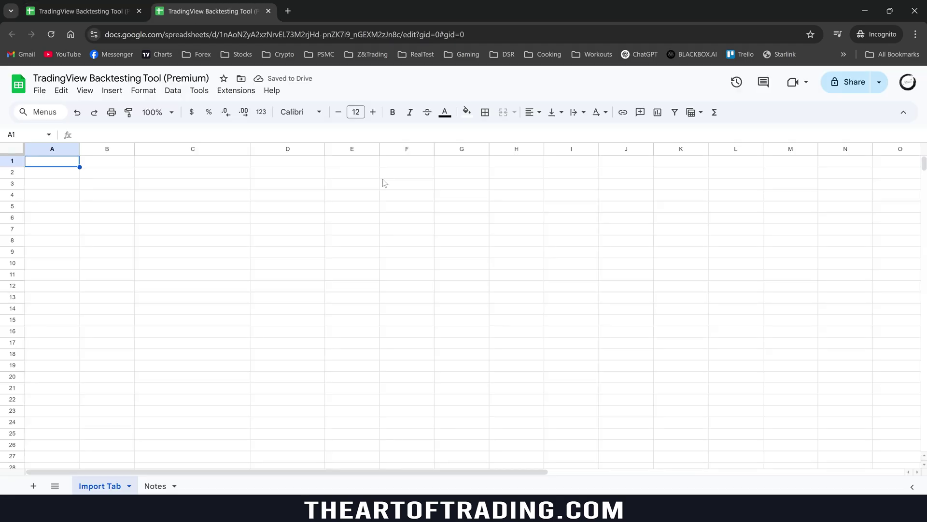
click(248, 221)
text(Testing)
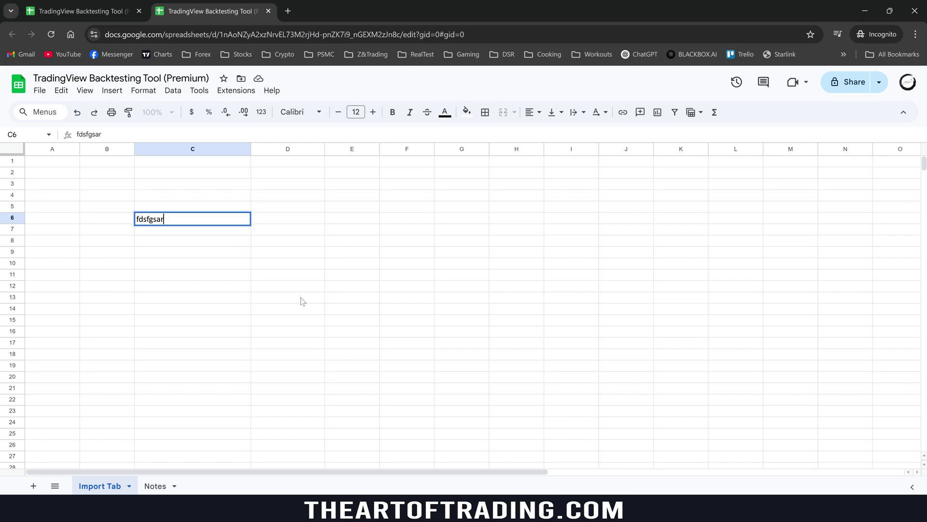
key(Escape)
Launch Trade Tools > Show Sidebar, which brings up the script's authorisation prompt.
click(298, 277)
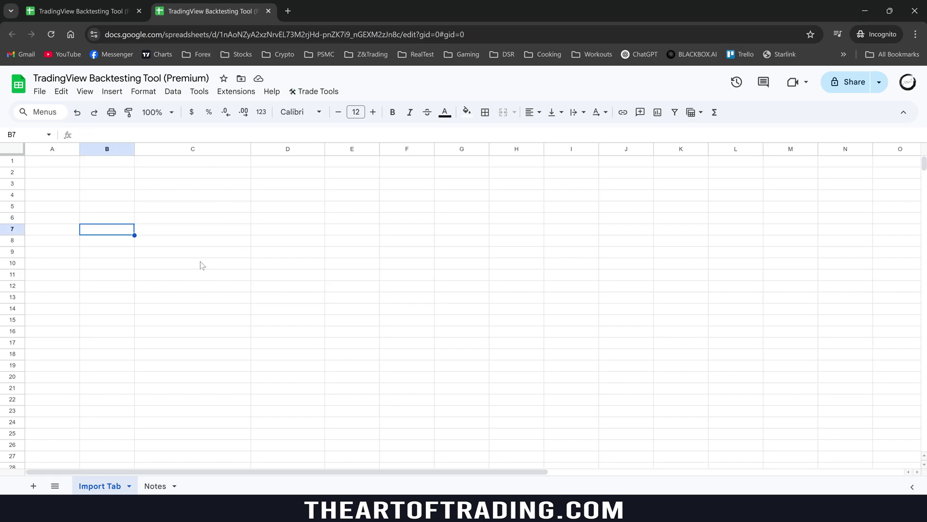
click(316, 92)
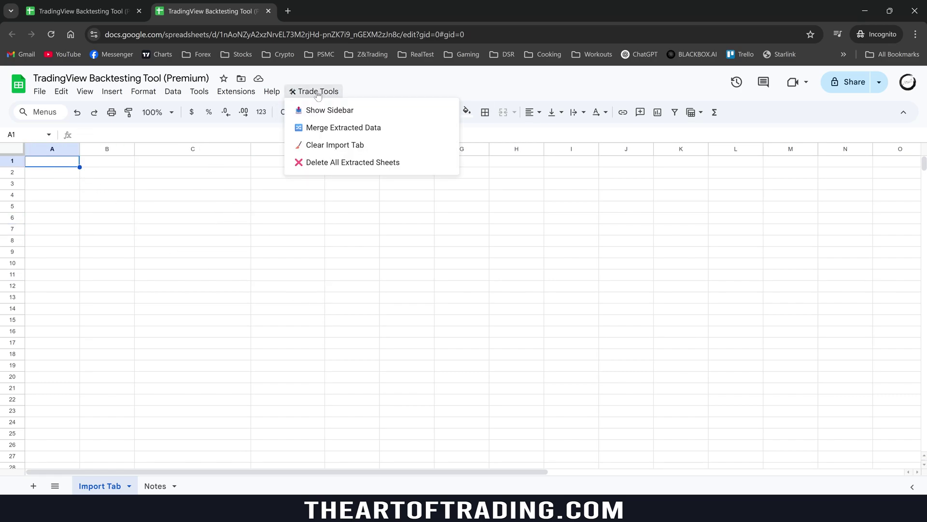
click(329, 111)
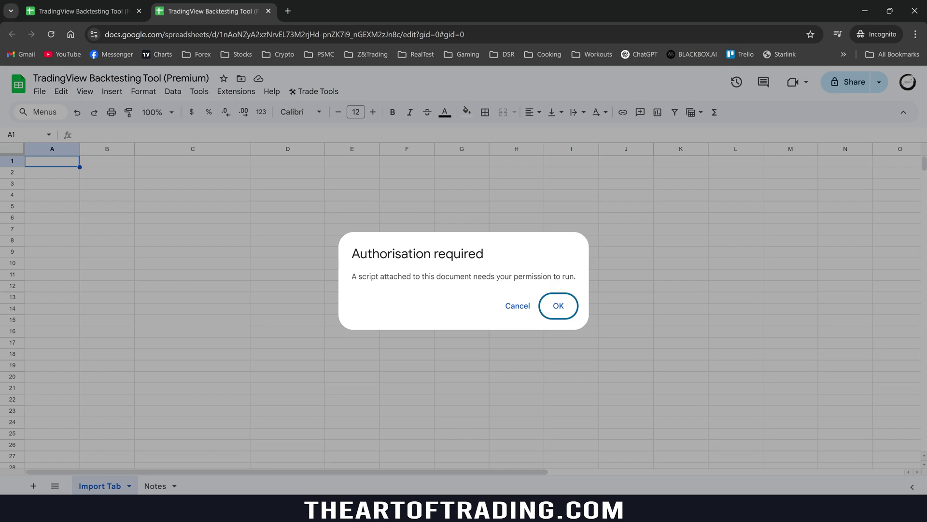
Authorise the script with the Google account, granting all requested permissions.
click(558, 306)
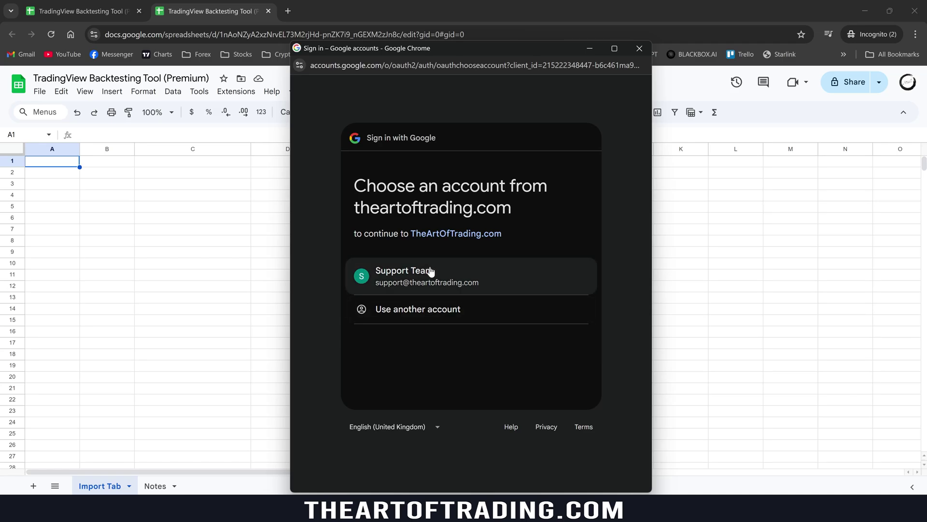
click(430, 266)
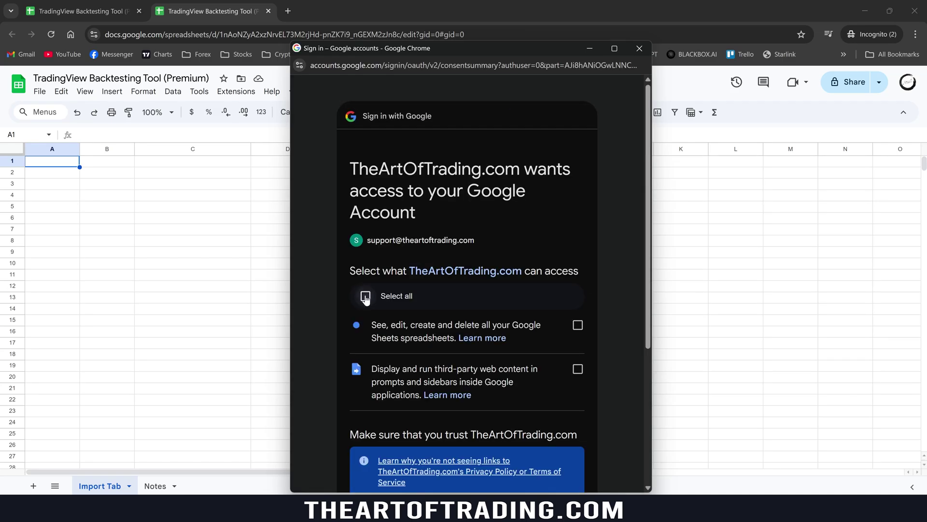
click(366, 297)
scroll(490, 290, down, 1)
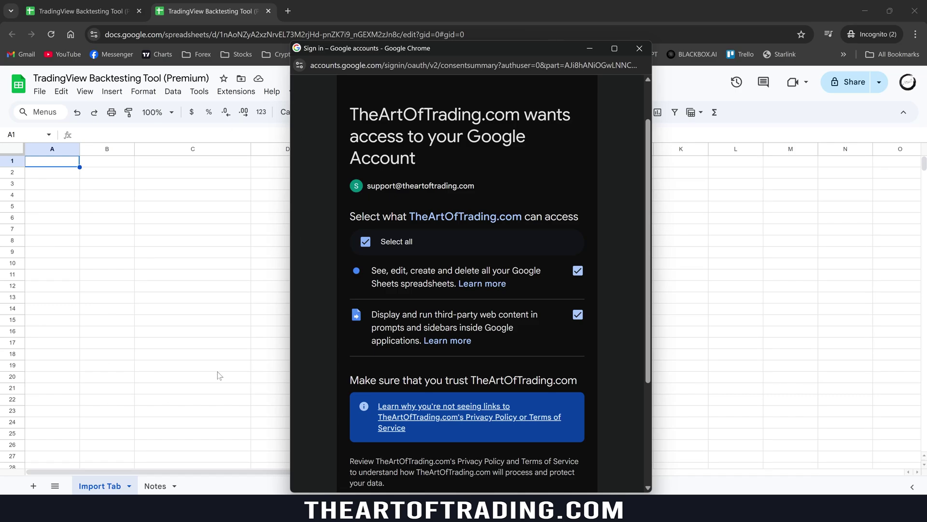
scroll(576, 275, down, 3)
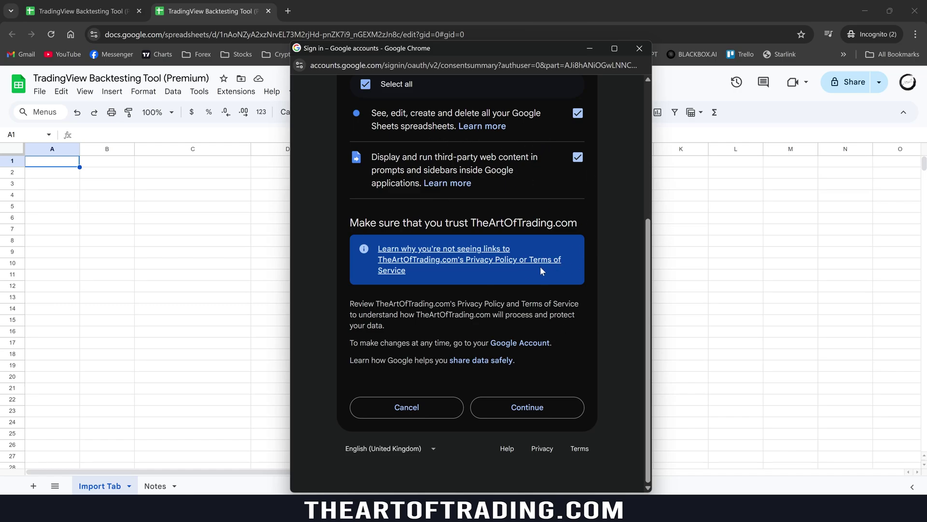
drag(349, 222, 601, 228)
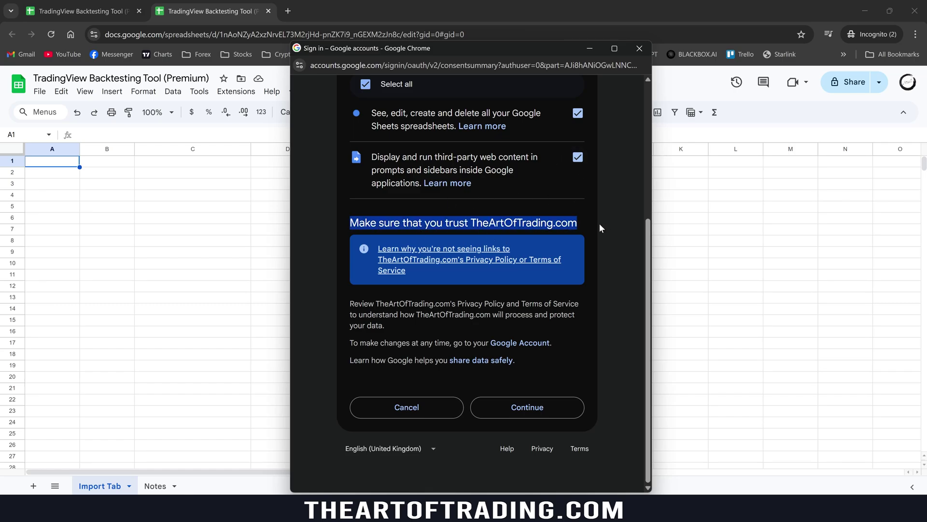
click(536, 409)
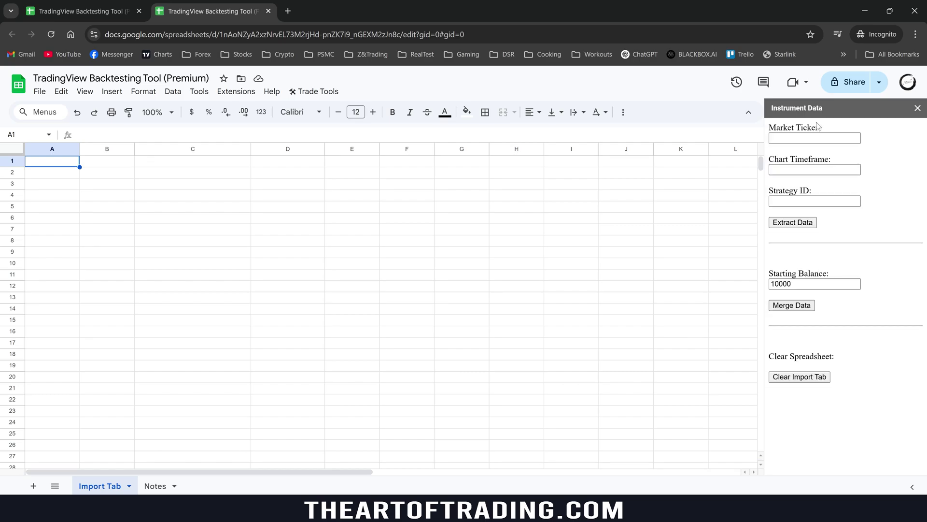
Put the cursor in the Instrument Data sidebar's Market Ticker field.
click(815, 138)
click(815, 138)
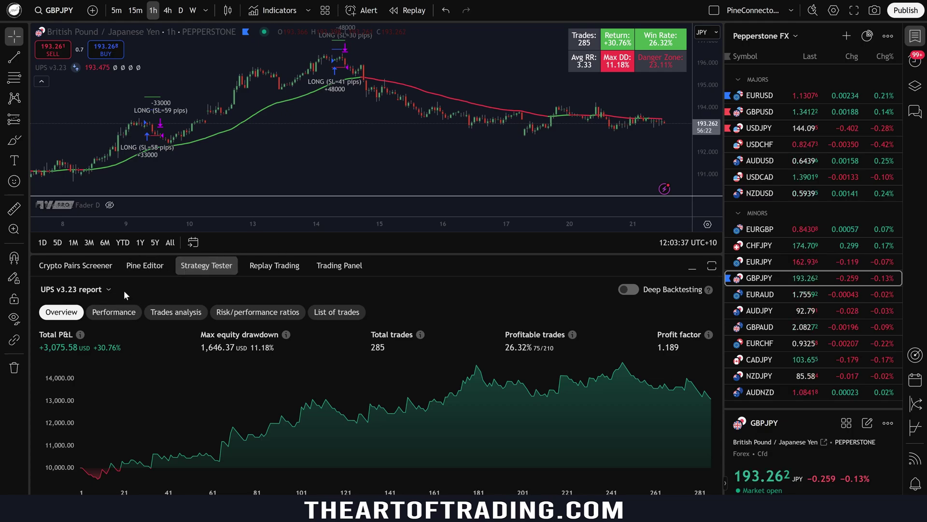
Export the UPS v3.23 GBPJPY report's trade data to xlsx and leave fullscreen.
click(108, 290)
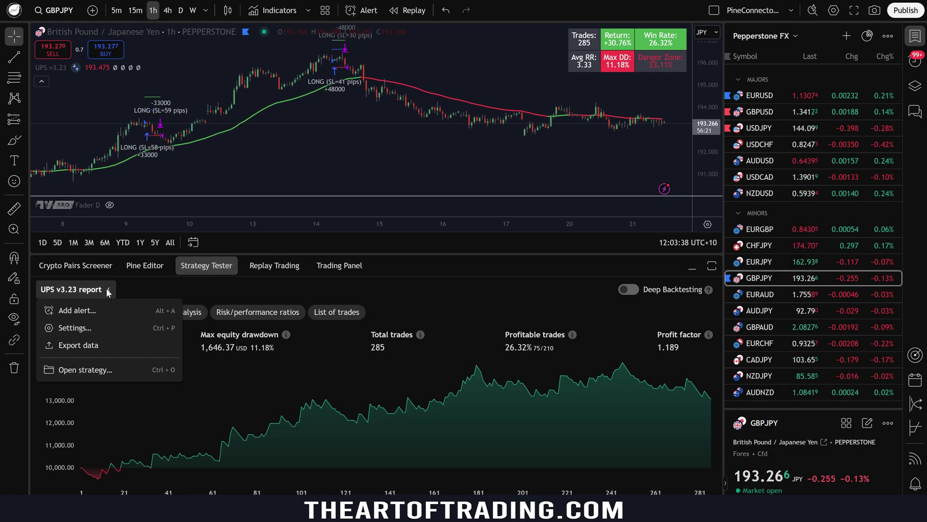
click(85, 344)
key(Escape)
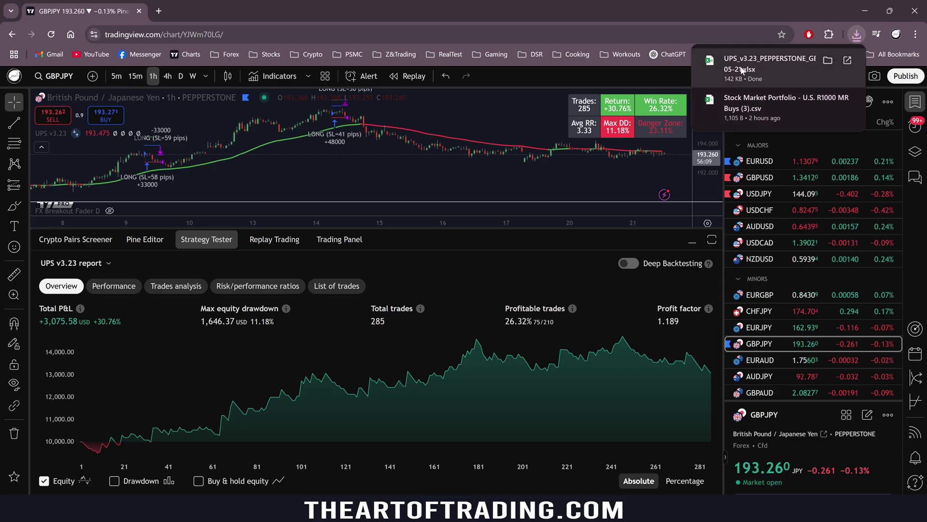
Open the exported UPS_v3.23 GBPJPY workbook in Excel, then start File > Import in the sheet.
click(756, 68)
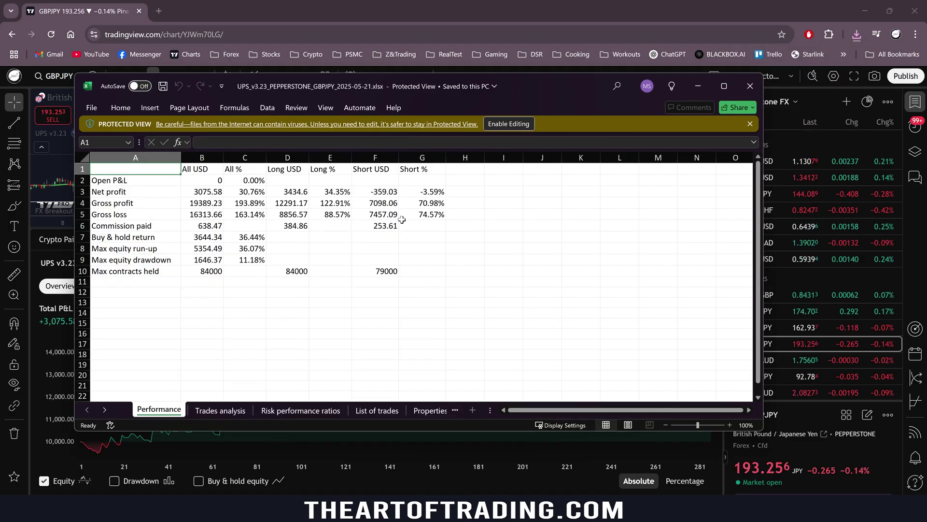
click(211, 510)
click(345, 425)
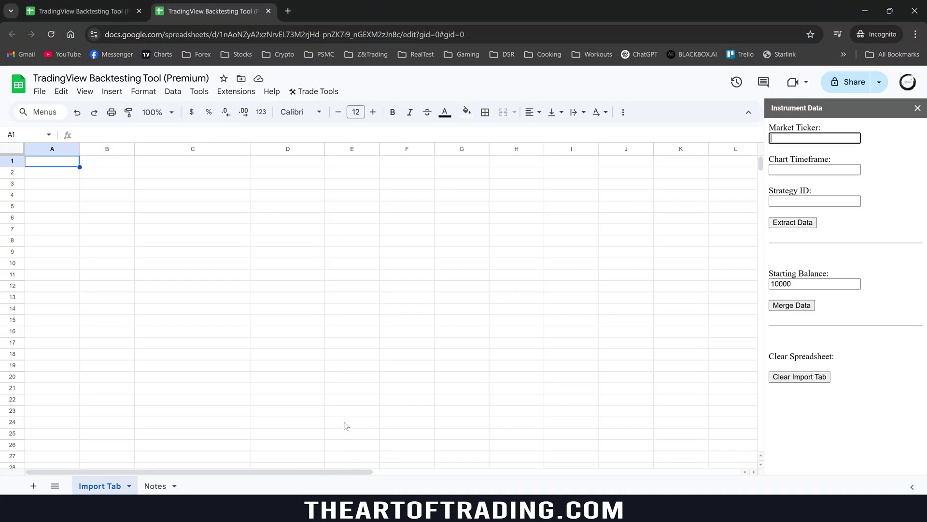
click(40, 91)
click(61, 144)
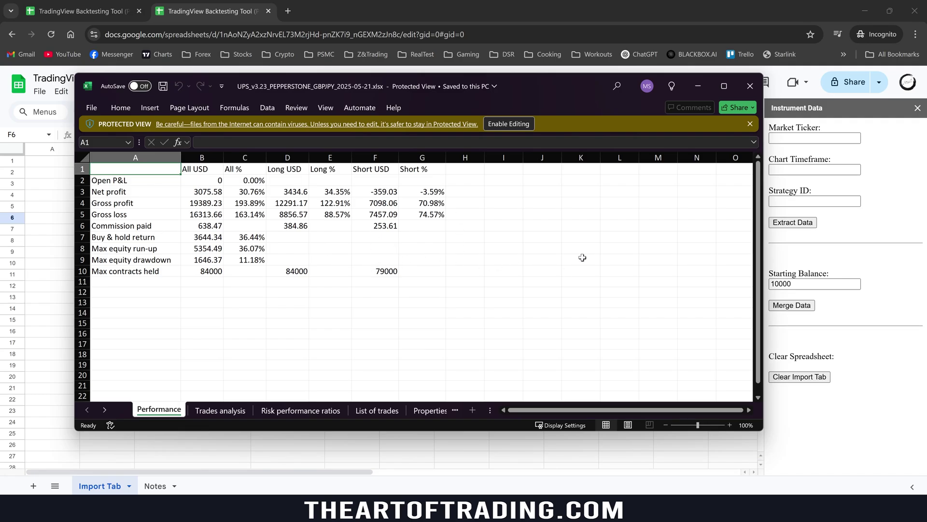
Select and copy the entire List of trades table in Excel, then return to Google Sheets.
click(370, 410)
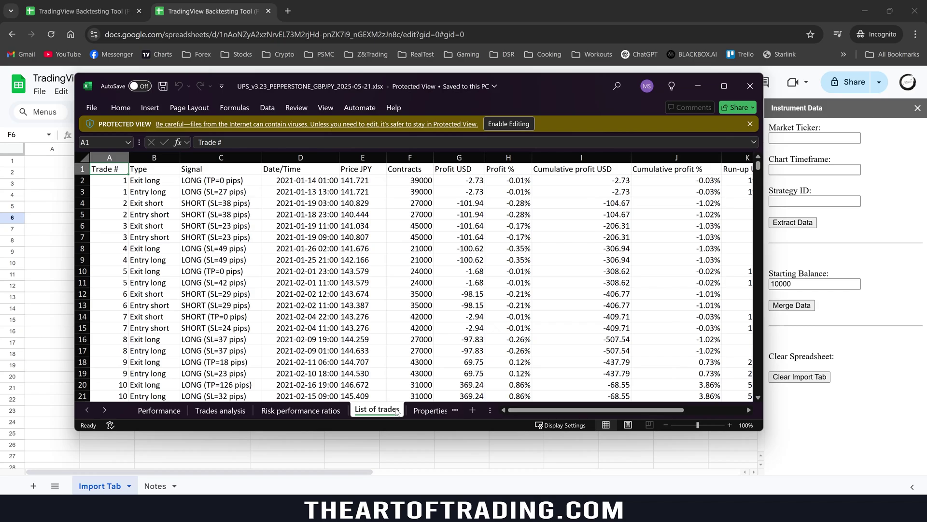
click(319, 274)
key(ctrl+a)
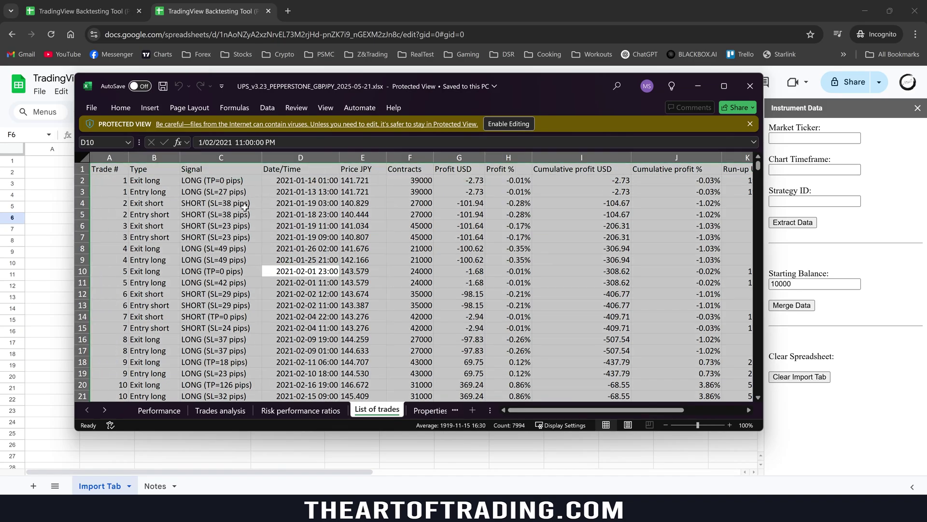
right_click(229, 192)
click(300, 203)
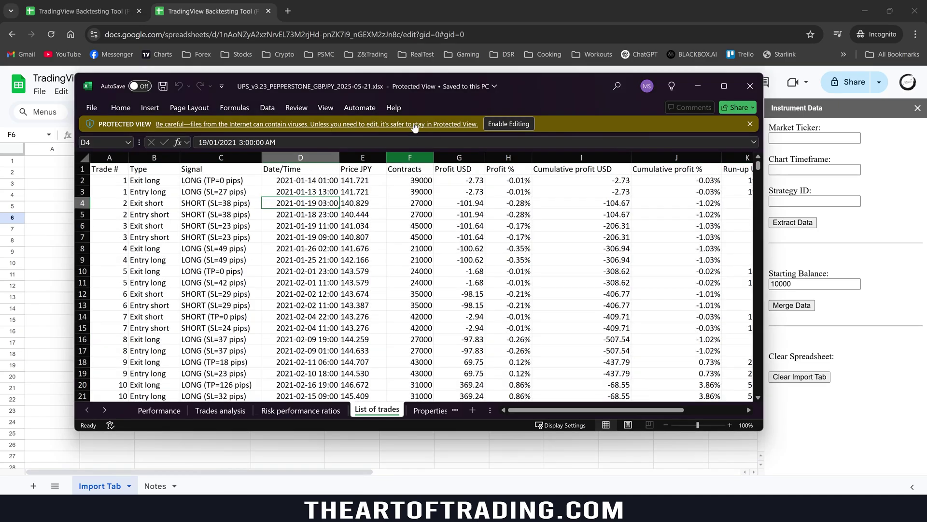
click(307, 248)
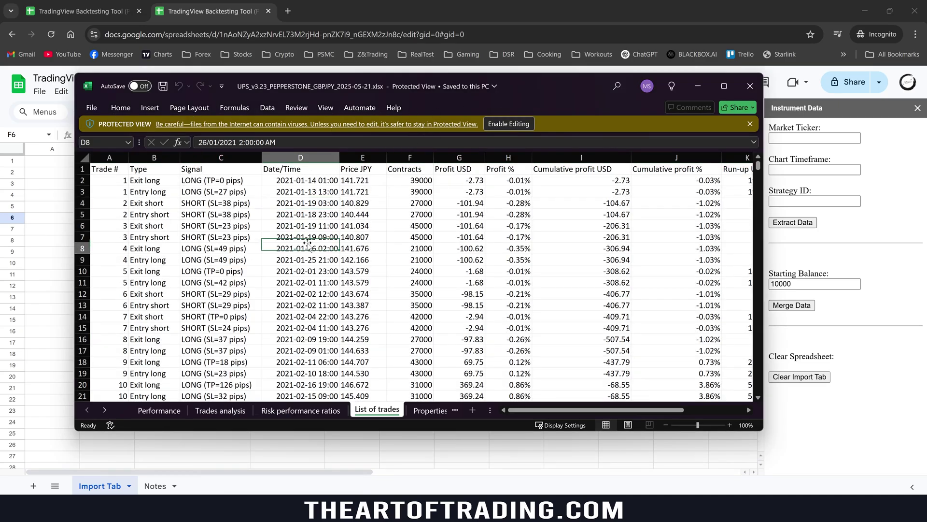
key(ctrl+a)
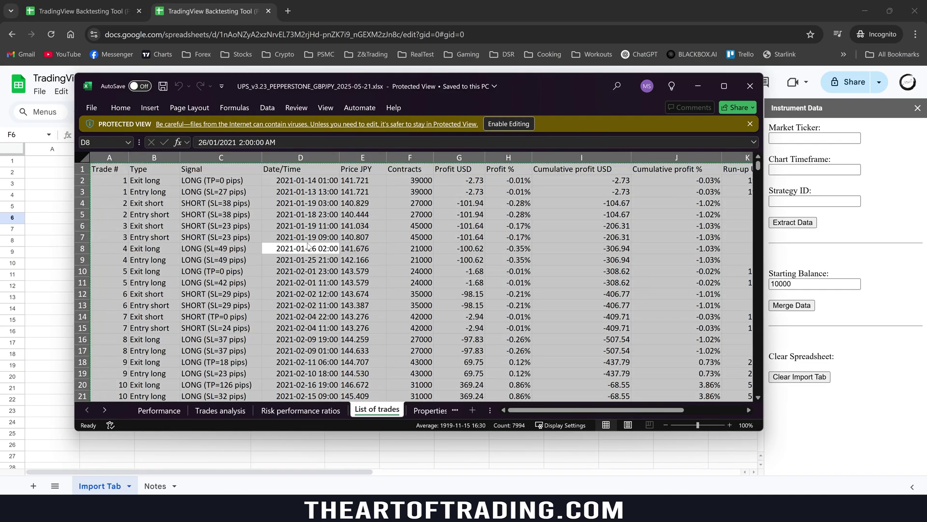
key(alt+Tab)
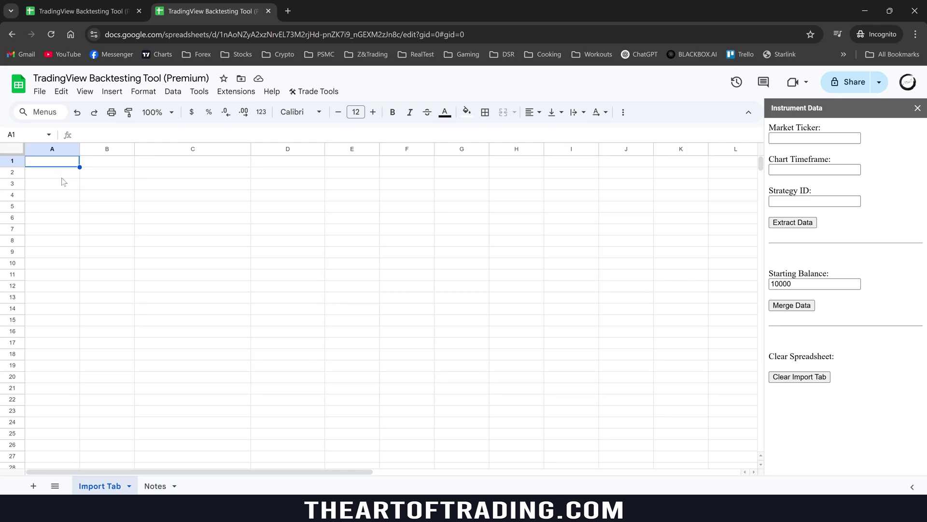
Paste the trade list into the Import Tab and check dates in D2–D3, type in B2, profits in G2–H2.
key(ctrl+v)
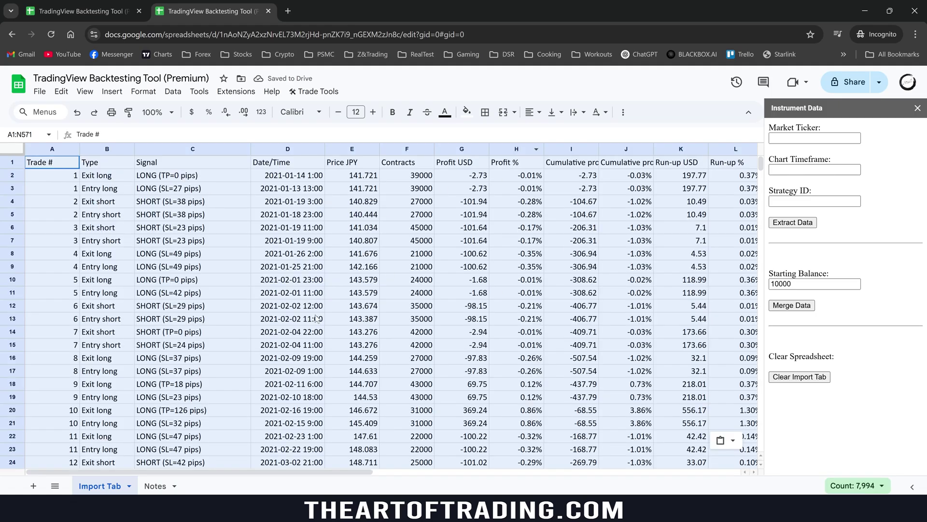
click(106, 187)
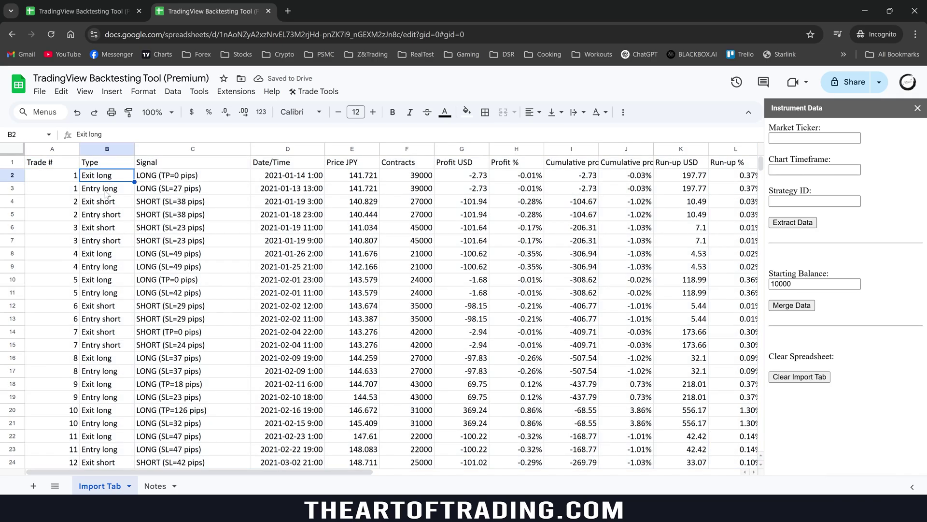
click(294, 175)
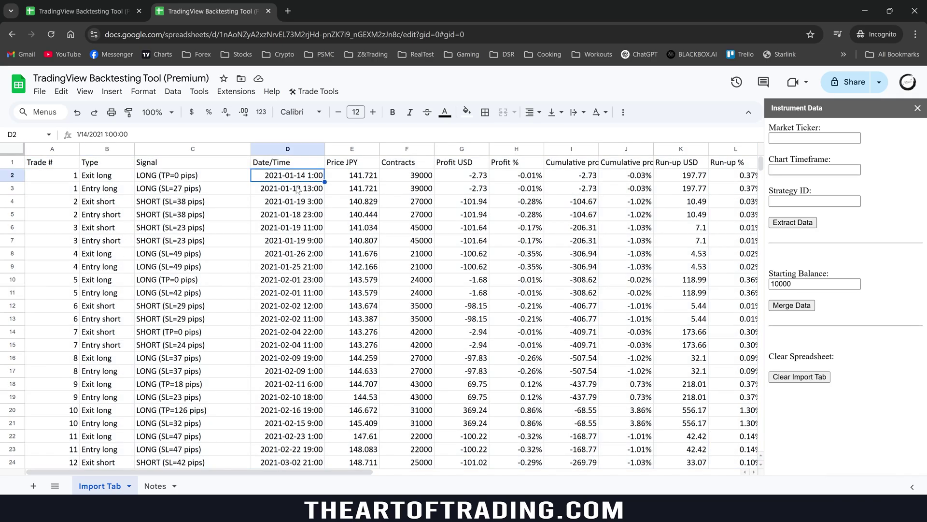
click(300, 189)
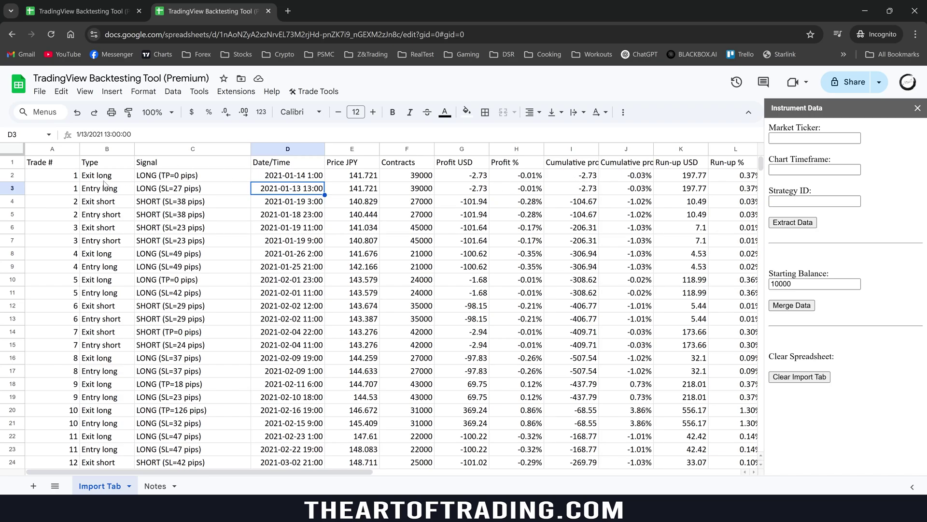
click(120, 178)
click(285, 178)
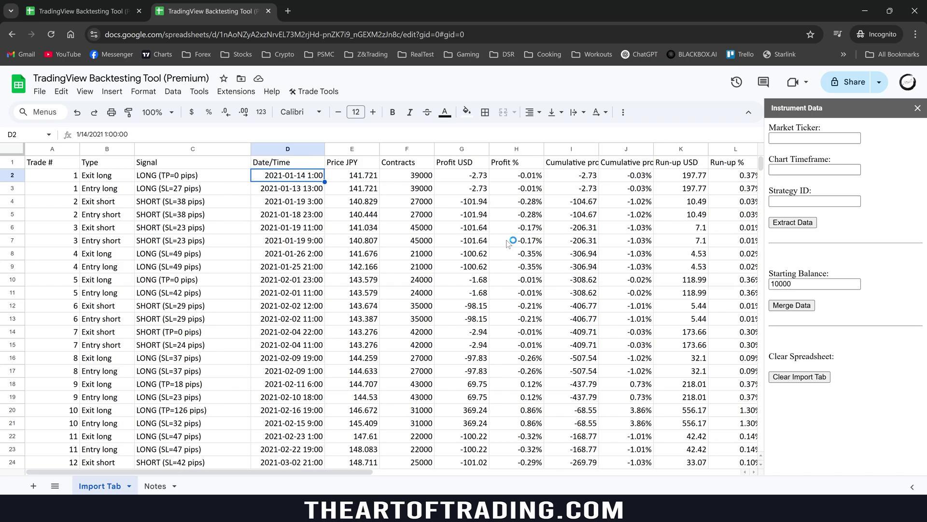
click(480, 175)
click(525, 177)
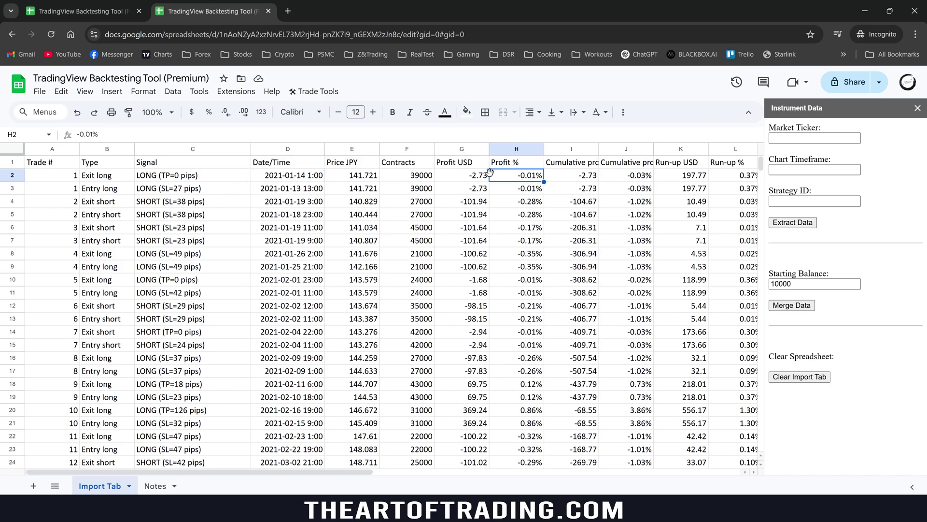
key(alt+Tab)
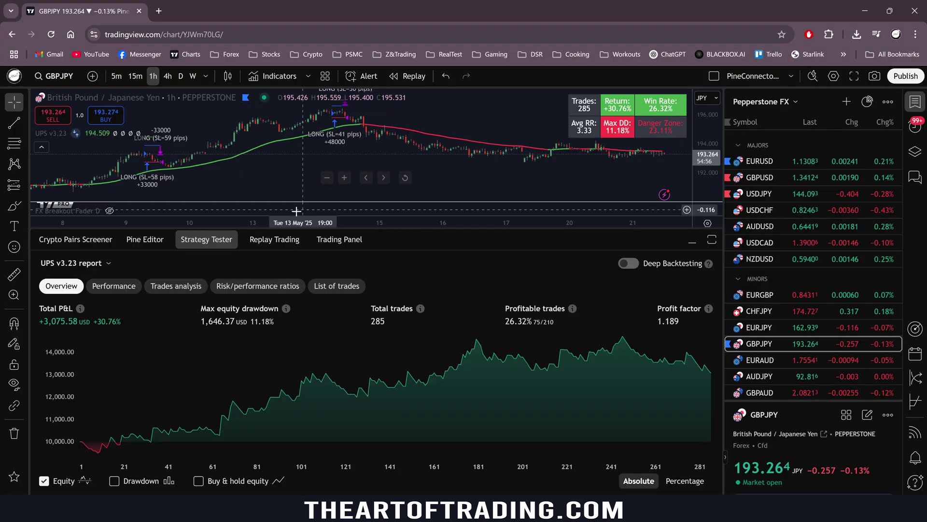
click(92, 133)
click(384, 121)
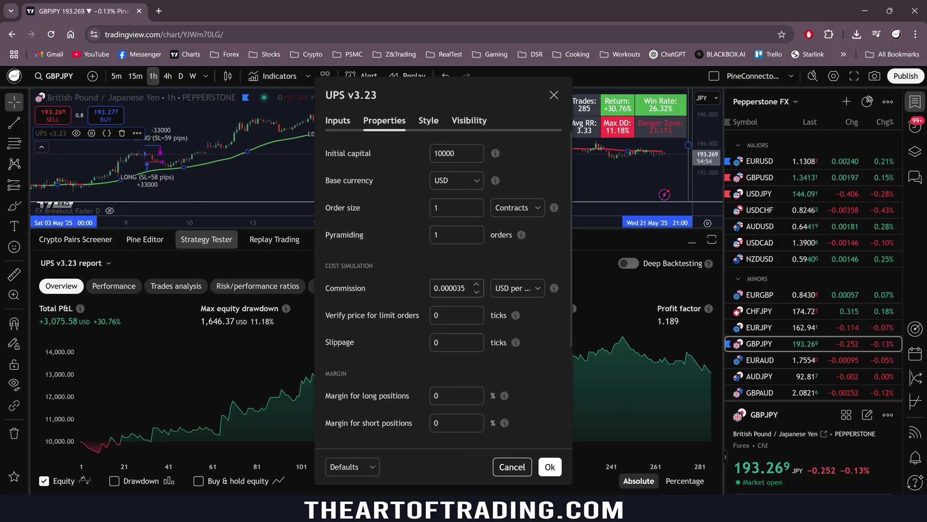
click(349, 288)
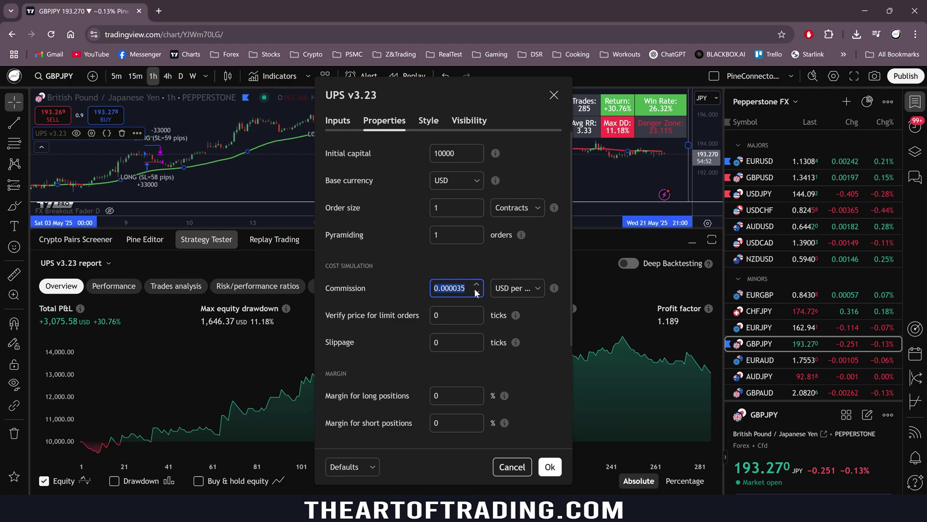
click(513, 466)
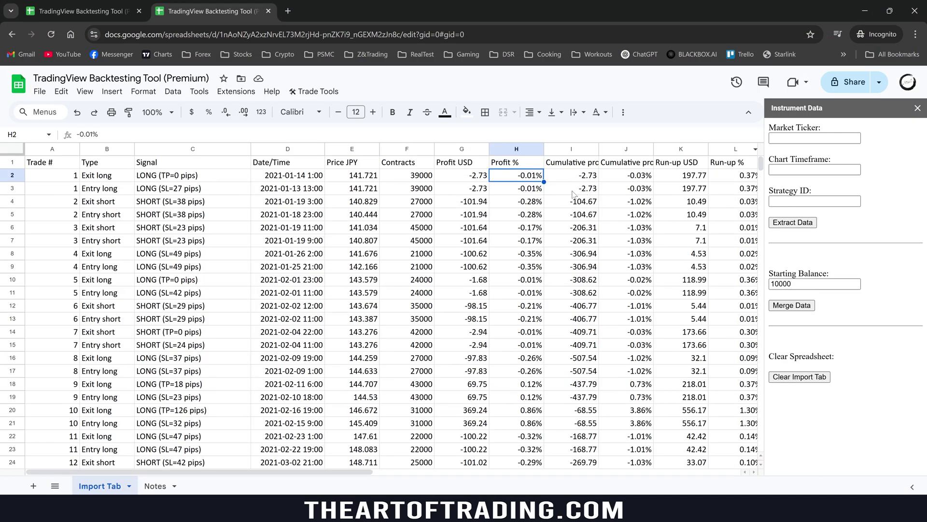
Review the first trade's cumulative profit and Profit % values, then bring up the TradingView GBPJPY report.
click(581, 178)
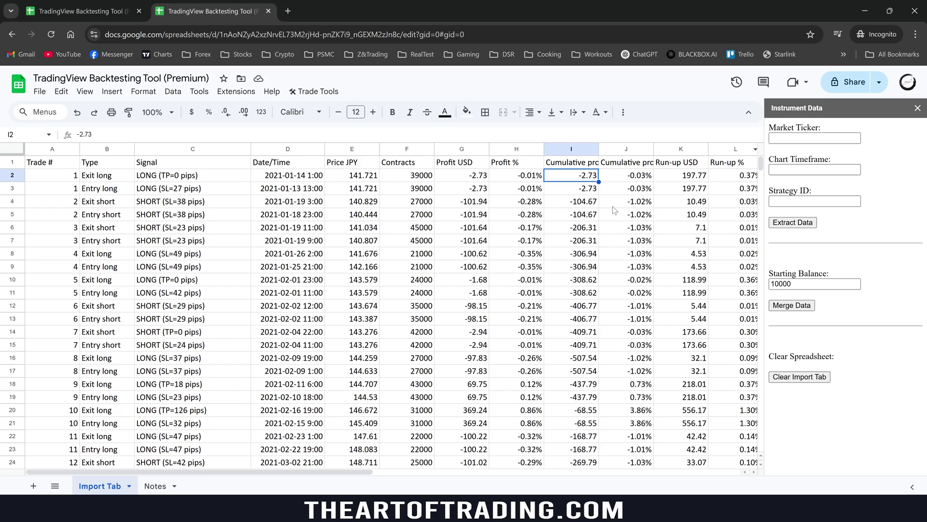
key(Left)
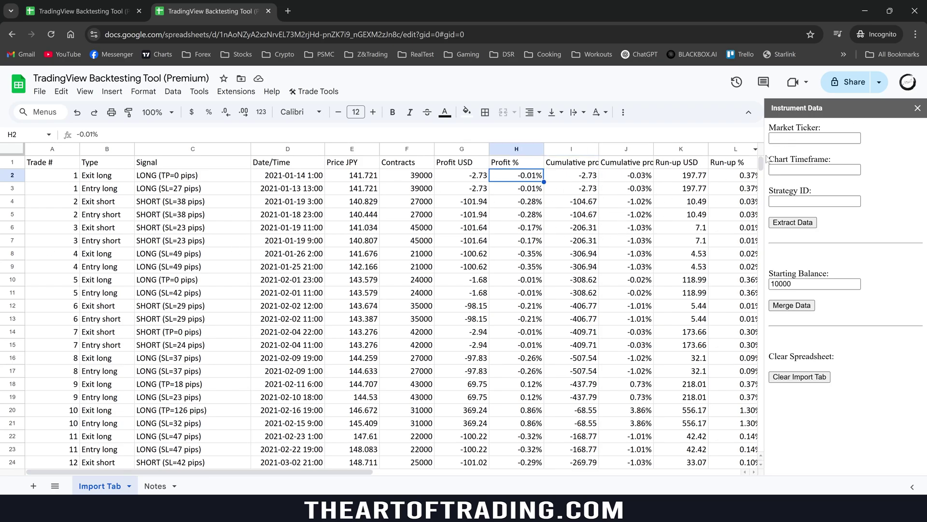
key(alt+Tab)
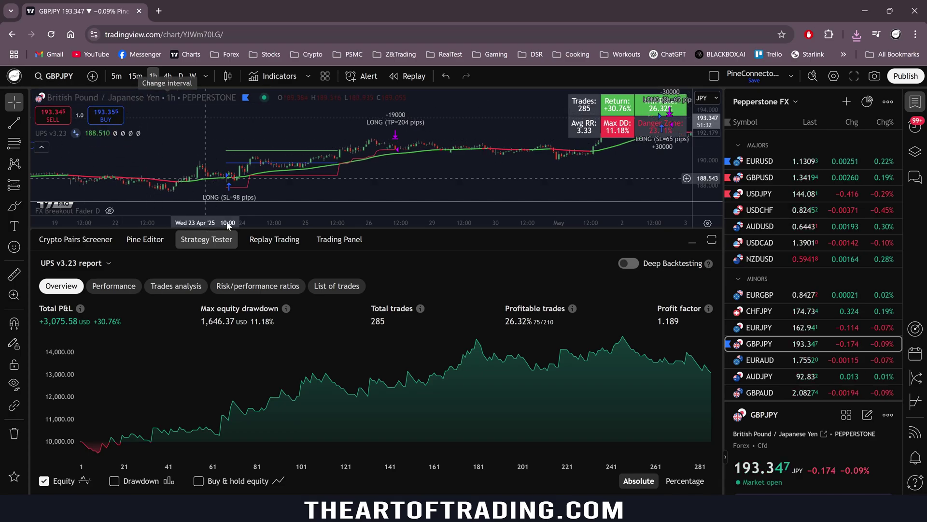
Extract the imported trades with ticker GBPJPY, timeframe 1HR and strategy ID UPS.
key(alt+Tab)
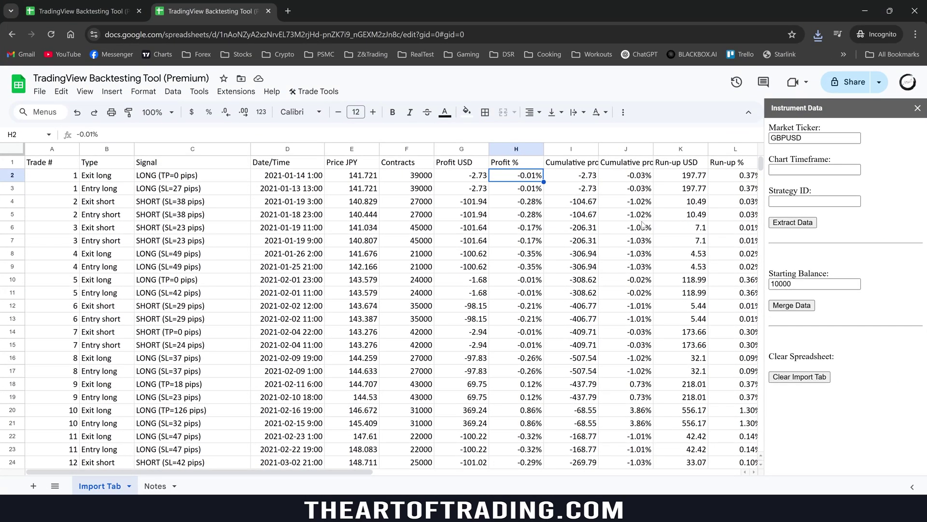
drag(804, 137, 786, 138)
text(JPY)
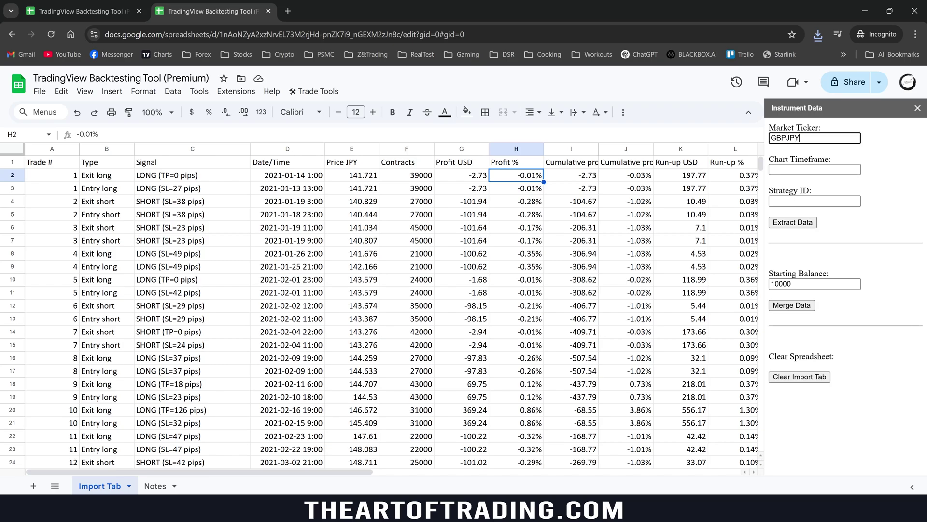
click(823, 170)
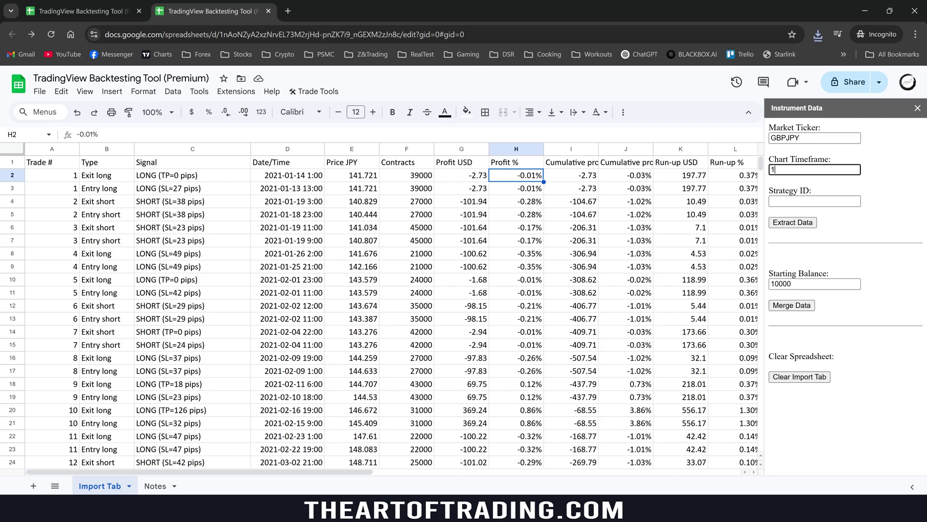
click(814, 201)
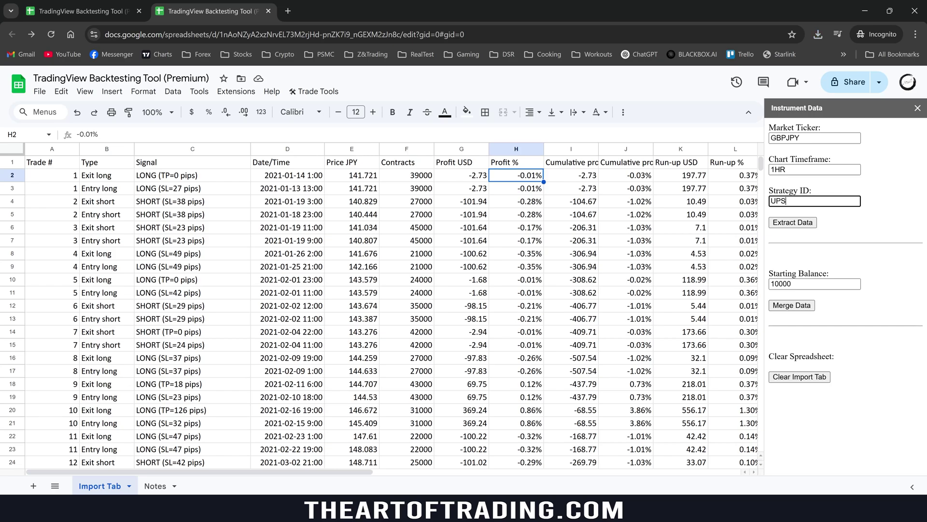
text(UPS)
click(856, 215)
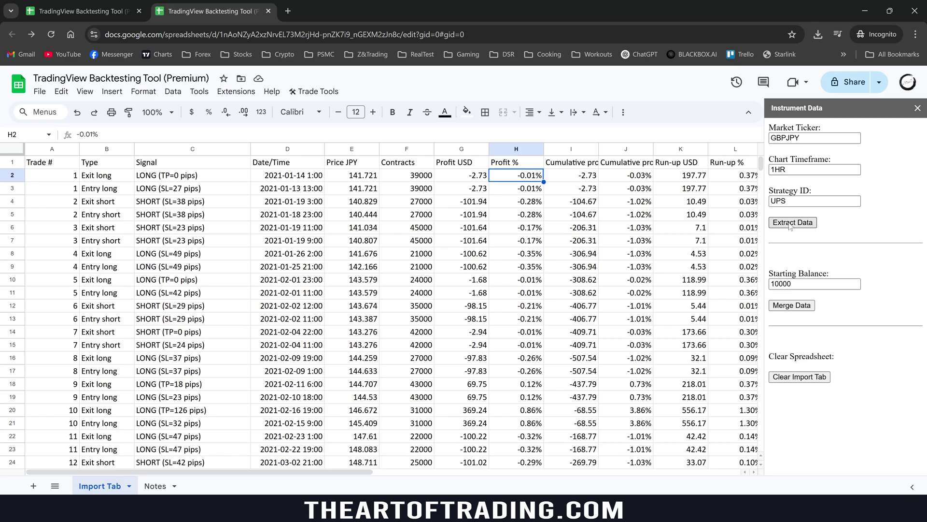
click(790, 224)
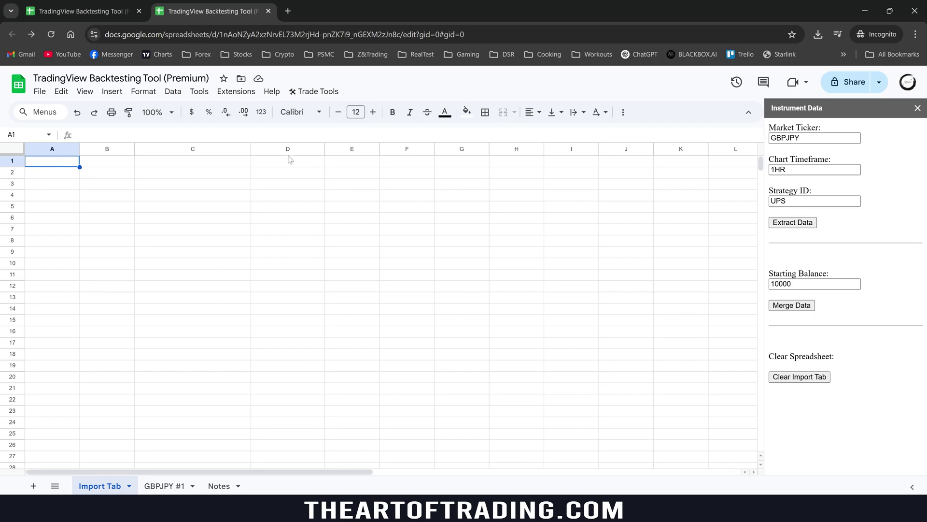
Narrow column C and open the new GBPJPY #1 sheet.
drag(251, 148, 194, 149)
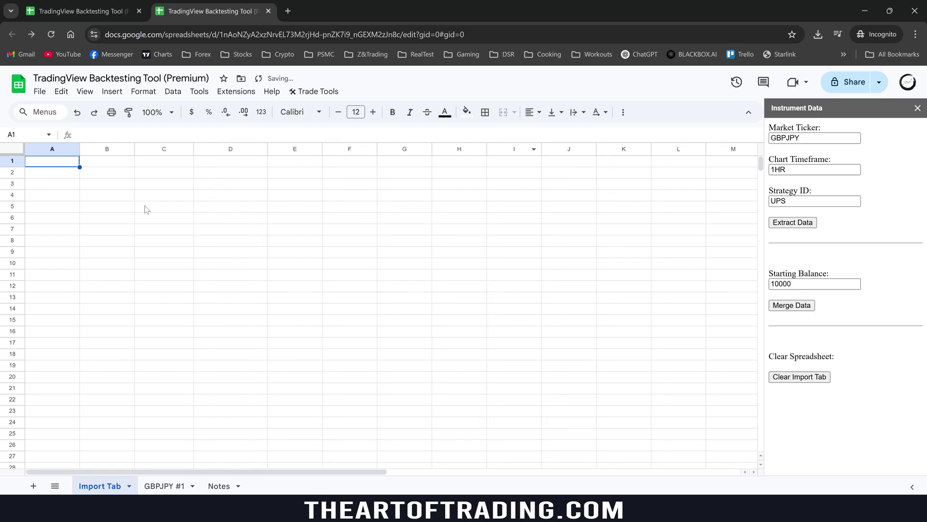
click(169, 486)
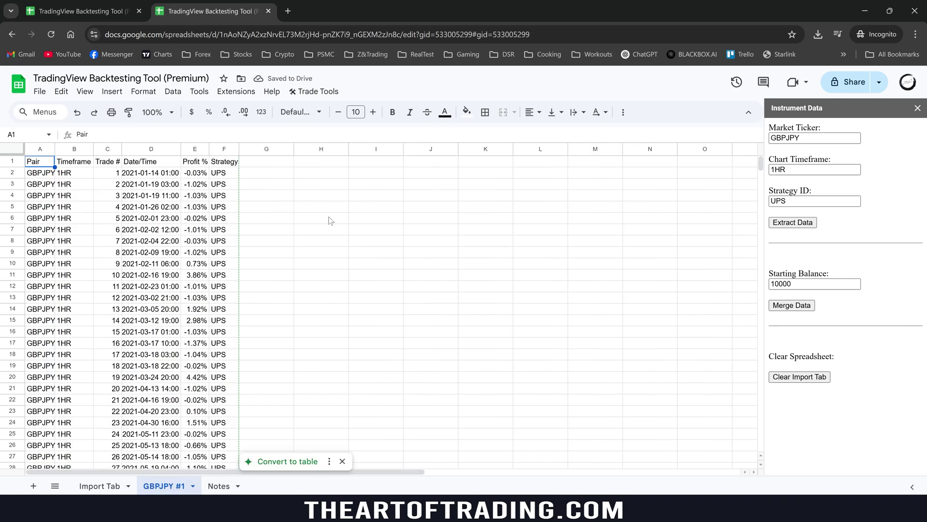
right_click(196, 150)
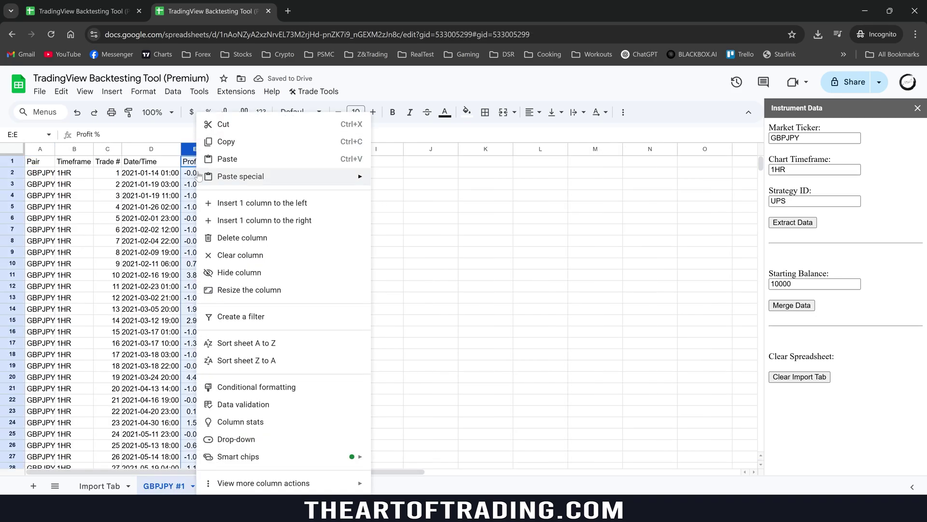
mouse_move(240, 176)
click(176, 188)
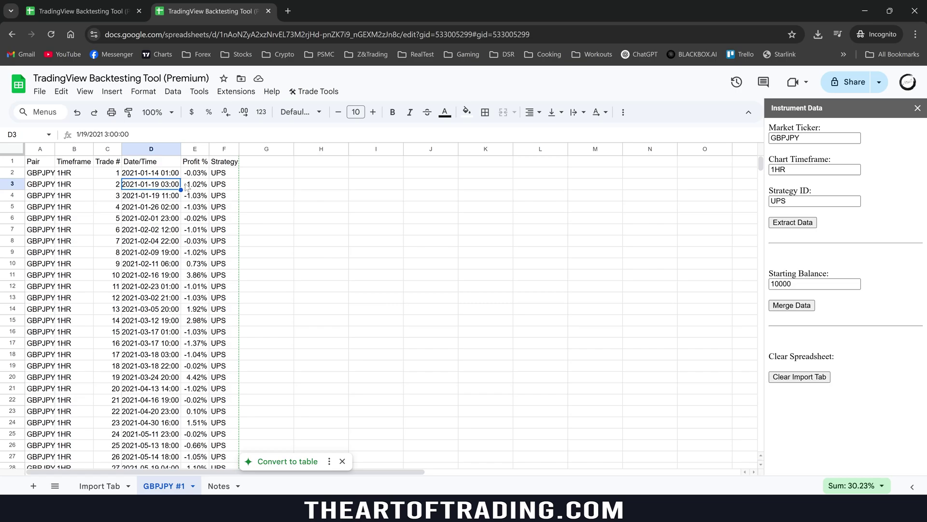
Review the Profit % column, checking the first four trades' profit percentages.
click(194, 149)
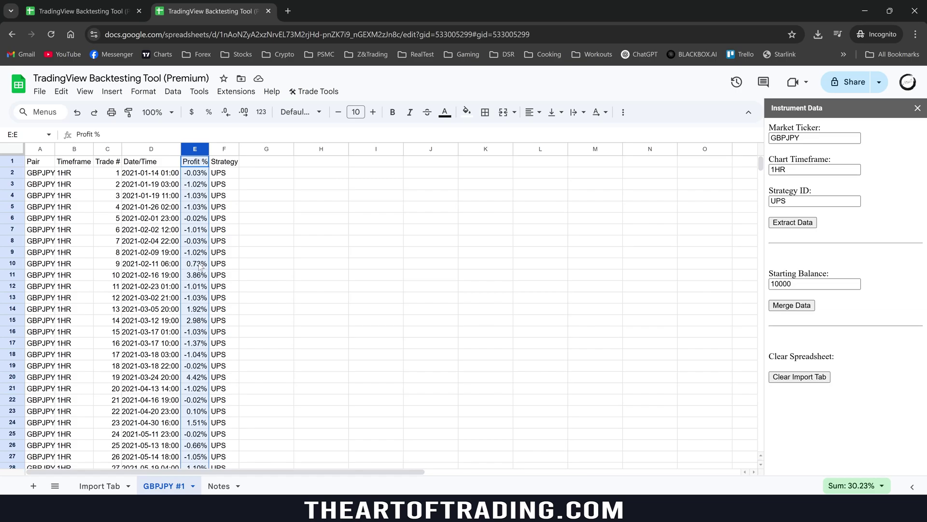
click(197, 206)
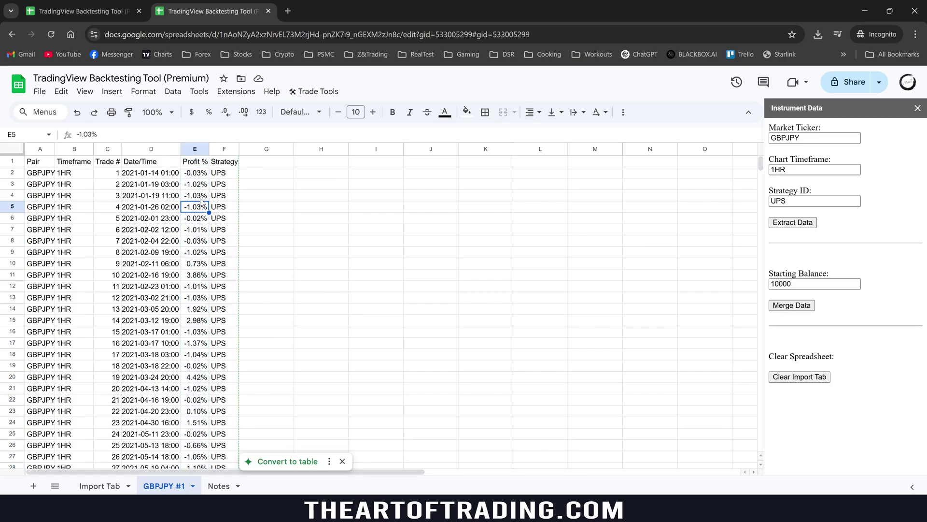
click(199, 196)
click(200, 187)
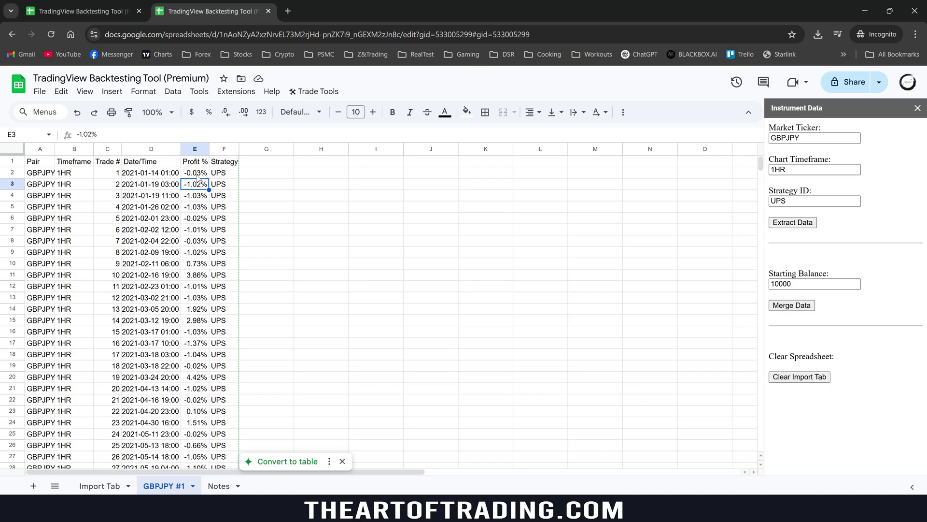
click(201, 174)
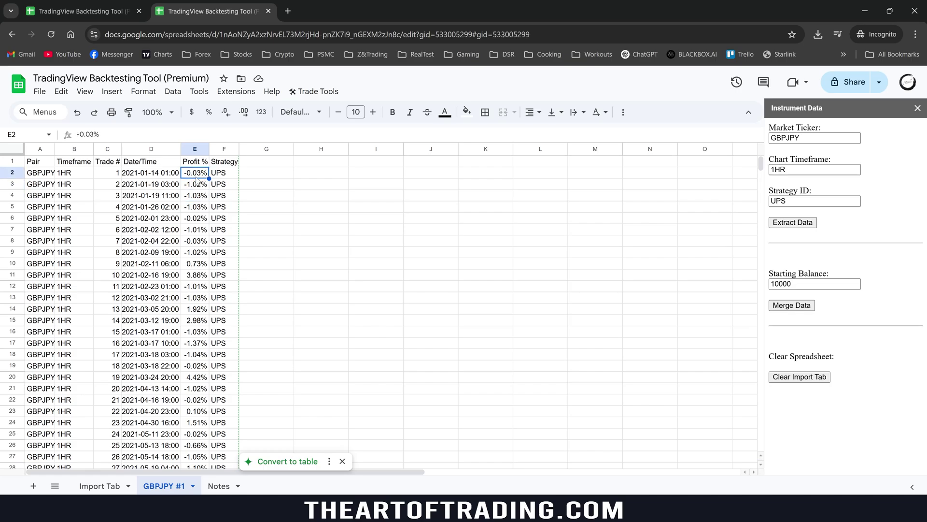
click(199, 187)
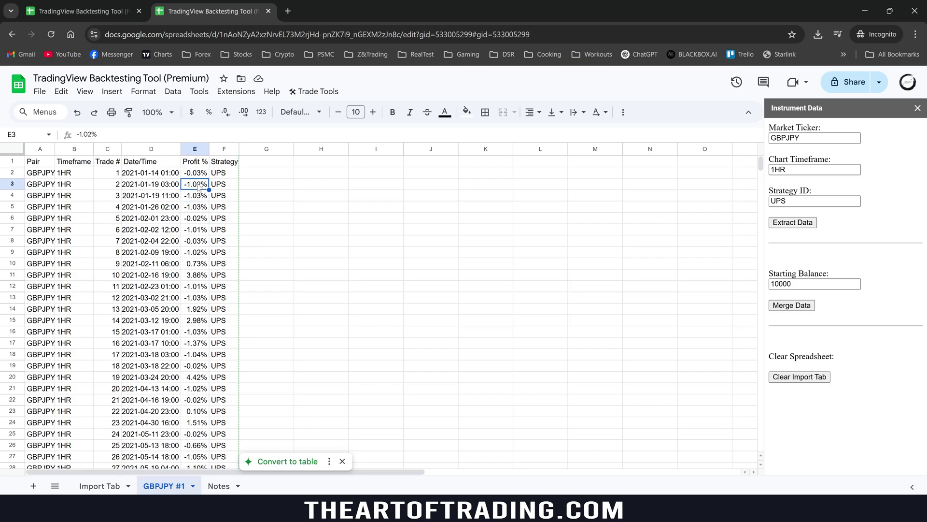
click(200, 198)
click(201, 210)
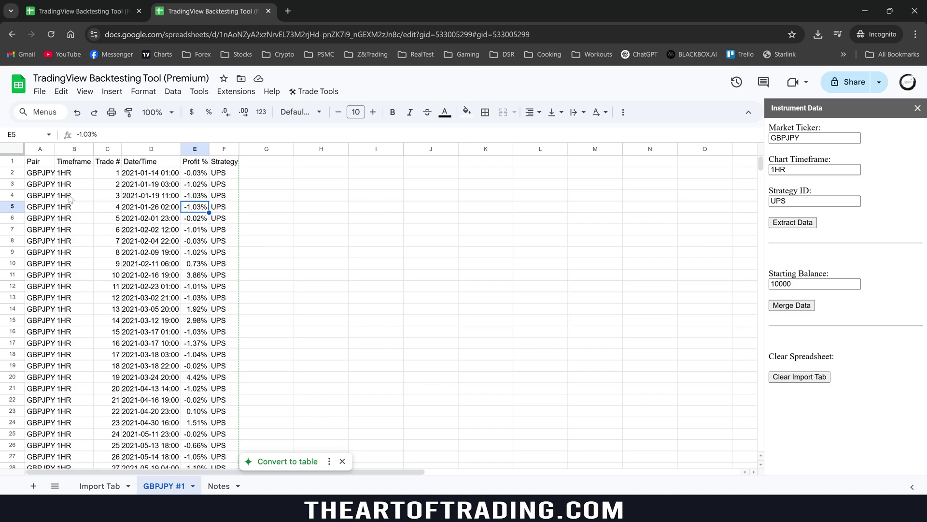
Select the Trade #, Date/Time and Strategy columns to check their entry counts.
click(103, 150)
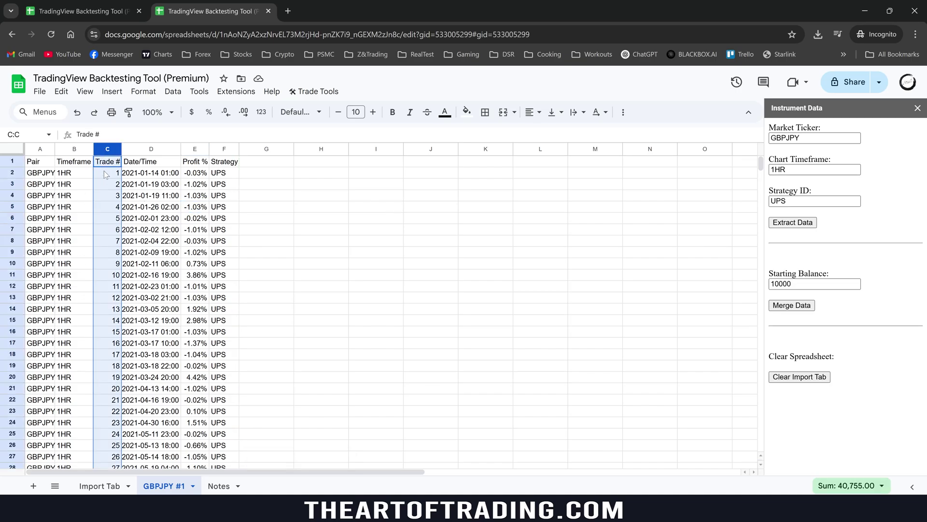
click(141, 150)
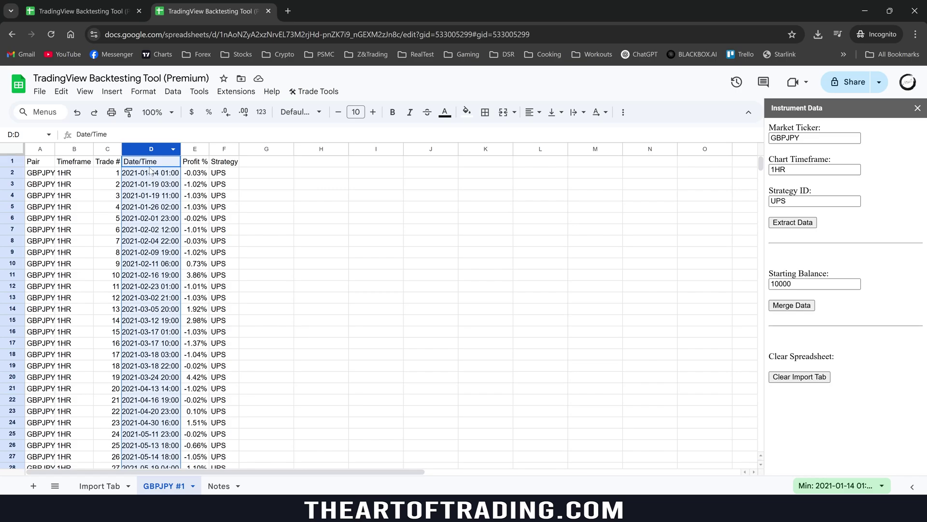
click(222, 150)
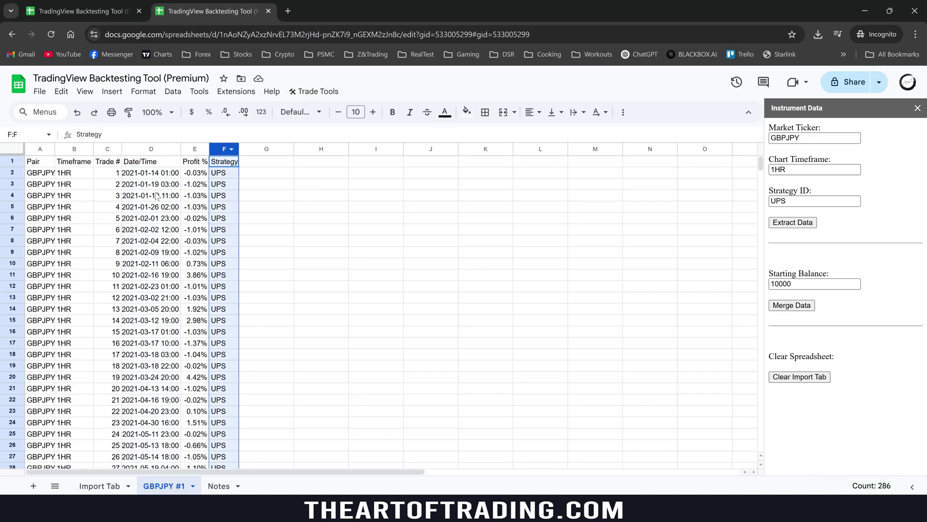
click(340, 211)
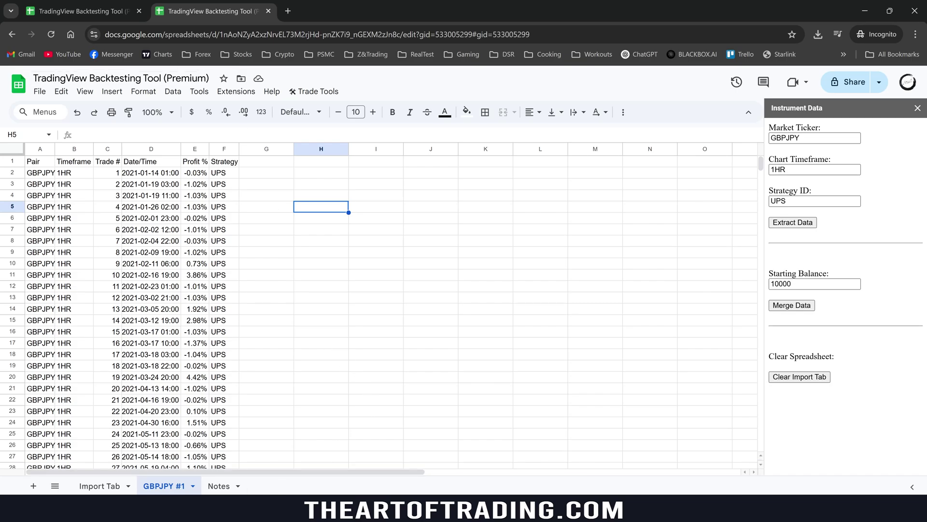
Switch the TradingView chart to EURUSD and export the UPS strategy report's trade data.
click(203, 447)
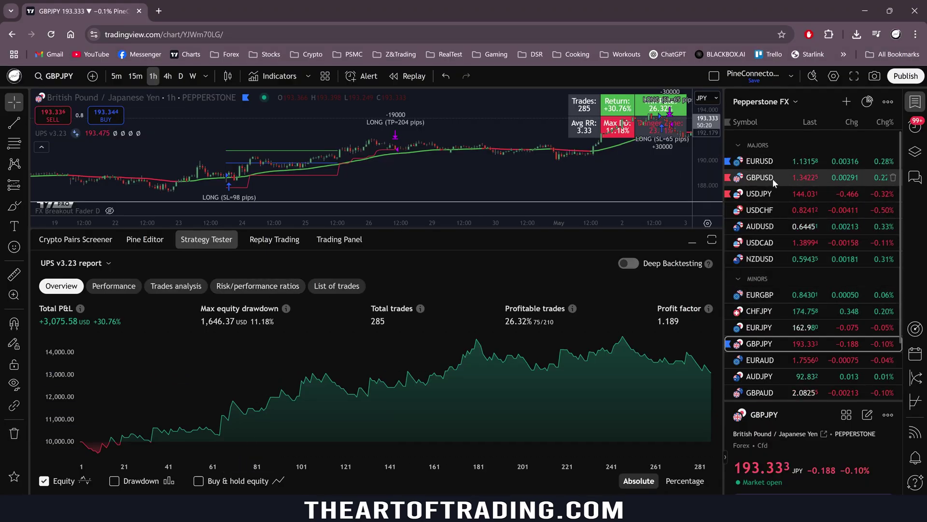
click(762, 162)
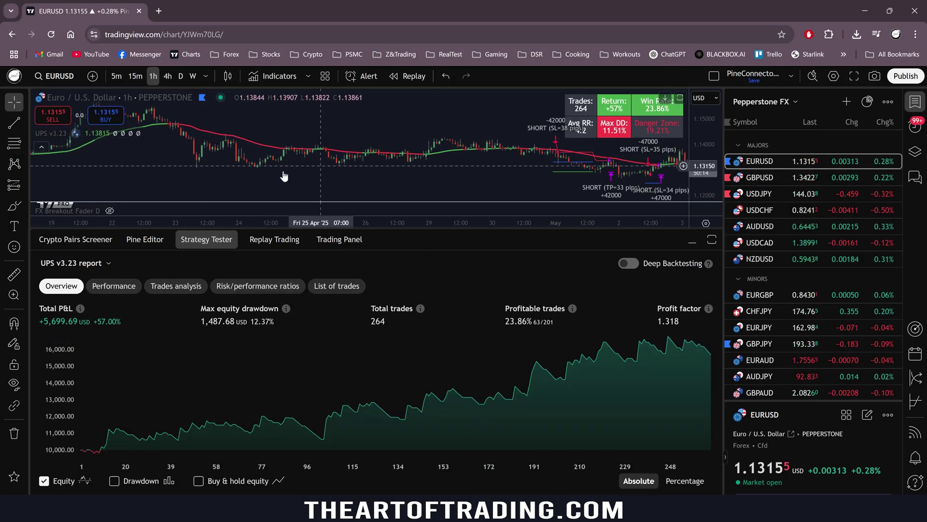
click(72, 263)
click(89, 320)
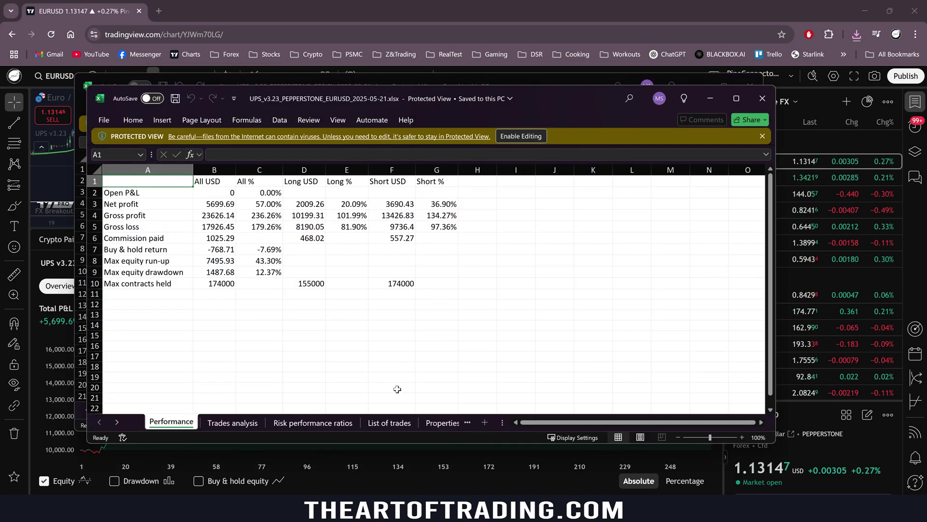
Copy the entire EURUSD trade list from the exported workbook and show the spreadsheet's Import Tab.
click(392, 422)
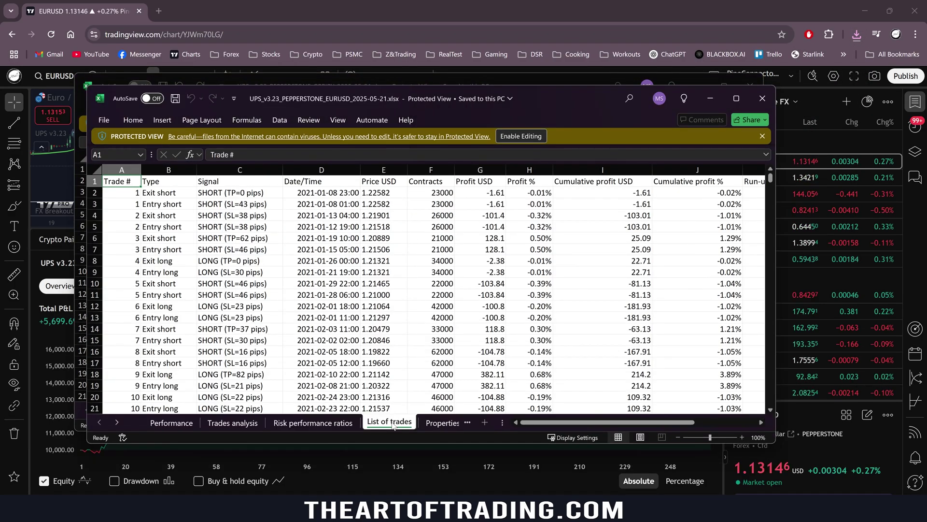
click(334, 272)
key(ctrl+a)
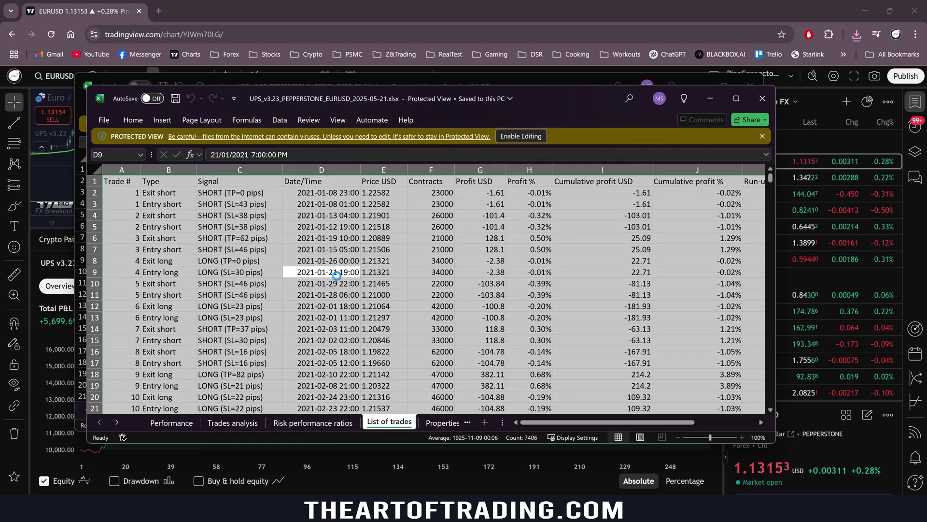
key(ctrl+c)
click(96, 478)
click(99, 485)
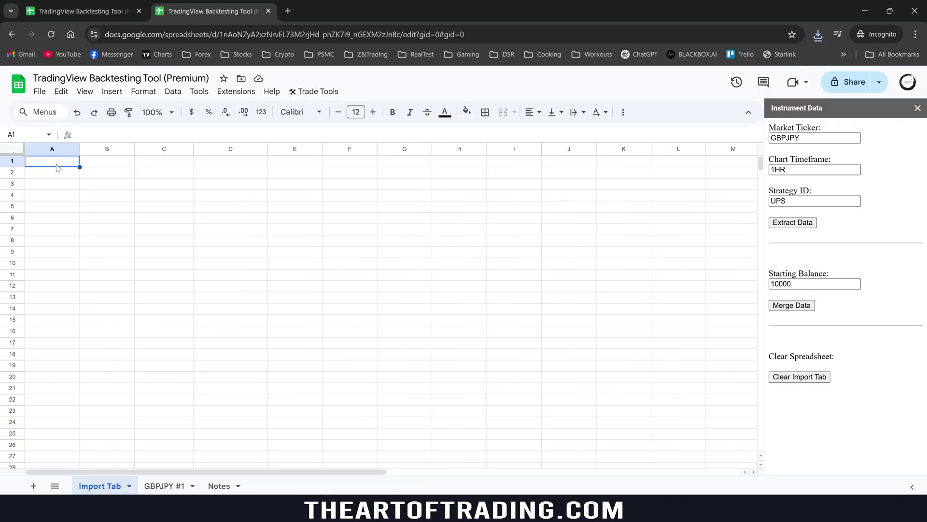
Paste the EURUSD trades, change the ticker to EURUSD, extract them, and check the EURUSD #1 sheet.
key(ctrl+v)
drag(811, 138, 758, 145)
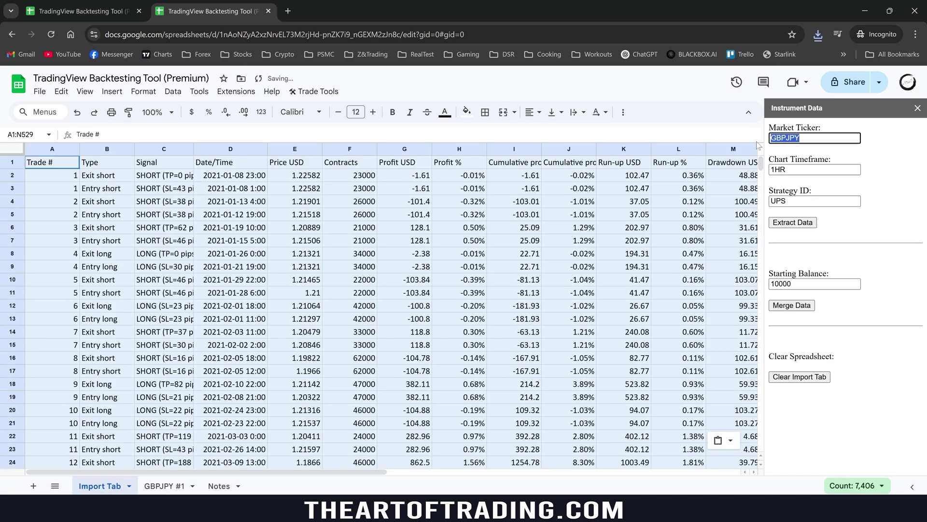
text(EURUSD)
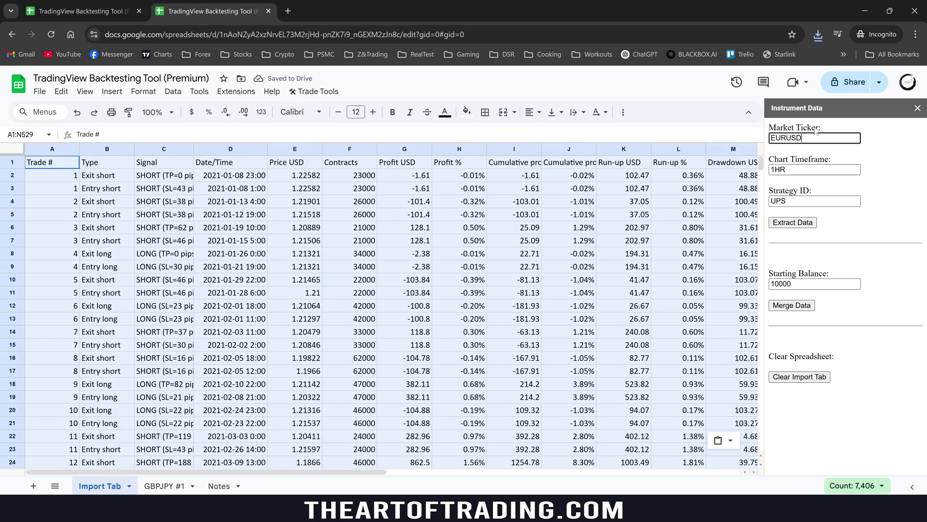
click(807, 225)
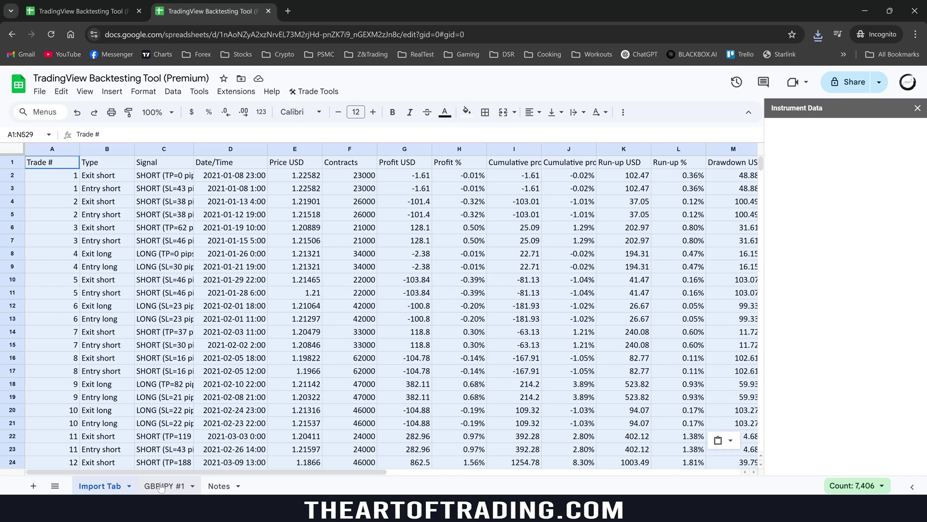
click(182, 489)
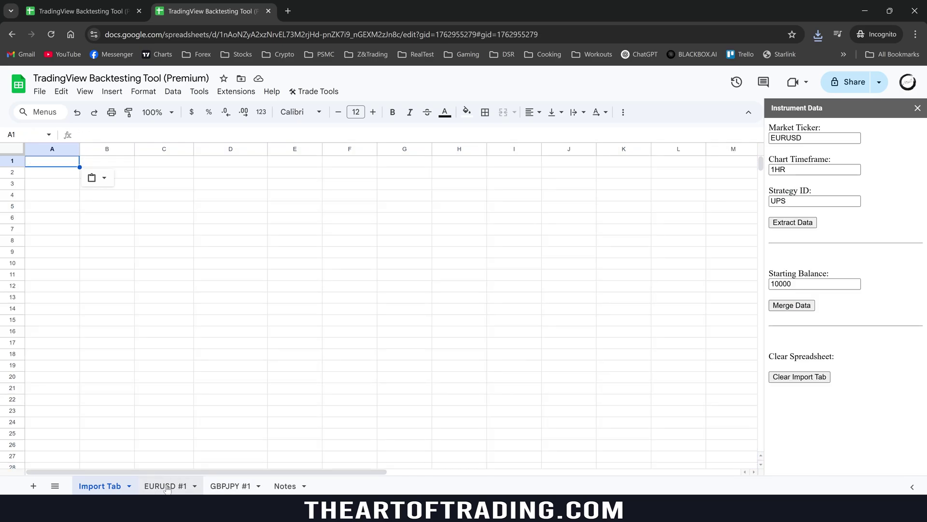
click(107, 486)
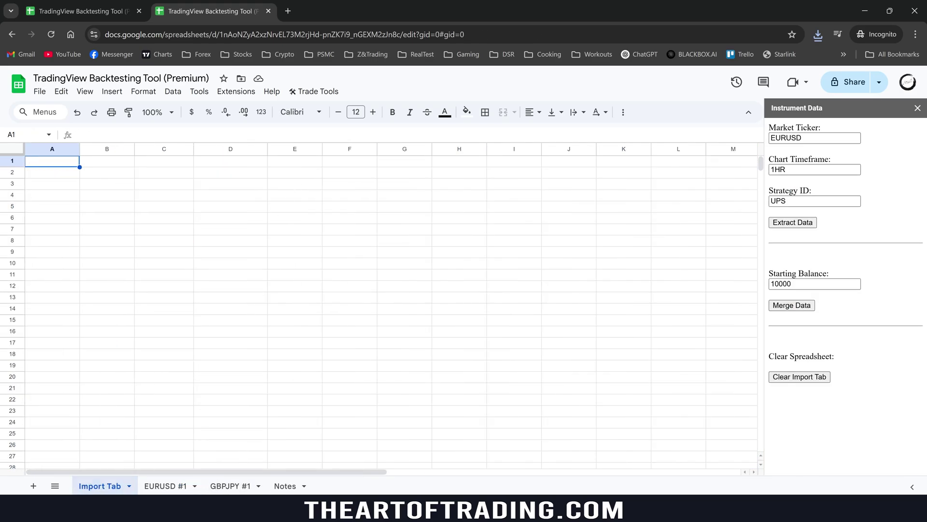
Swap UPS for the FX Breakout Fader strategy on GBPUSD and export its trade data.
click(212, 454)
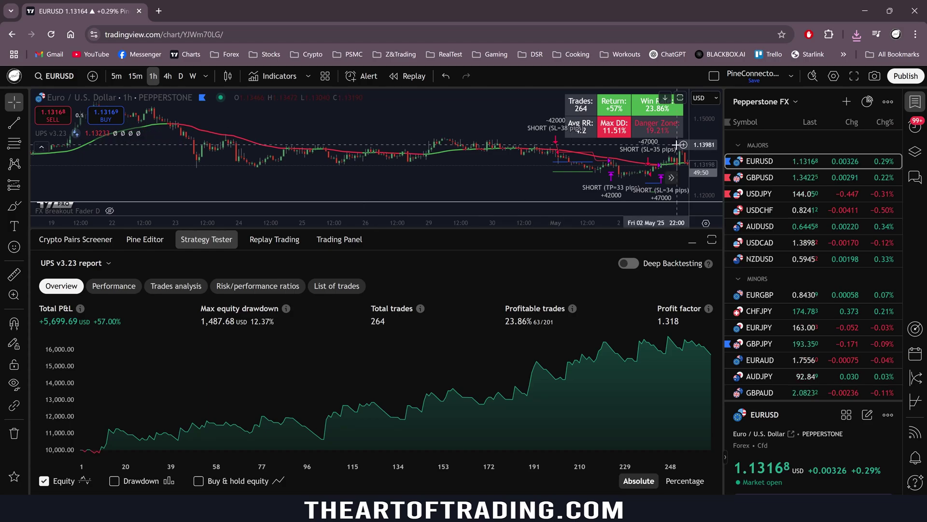
click(110, 213)
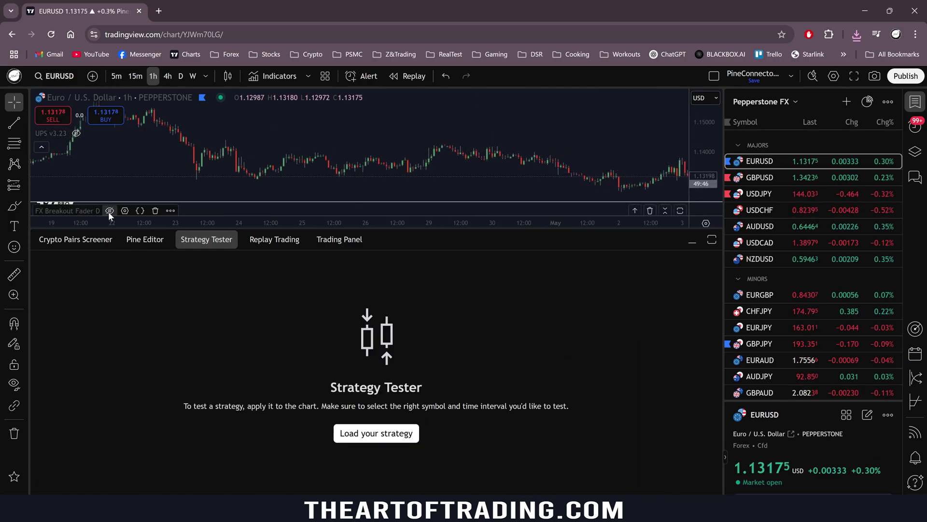
click(778, 177)
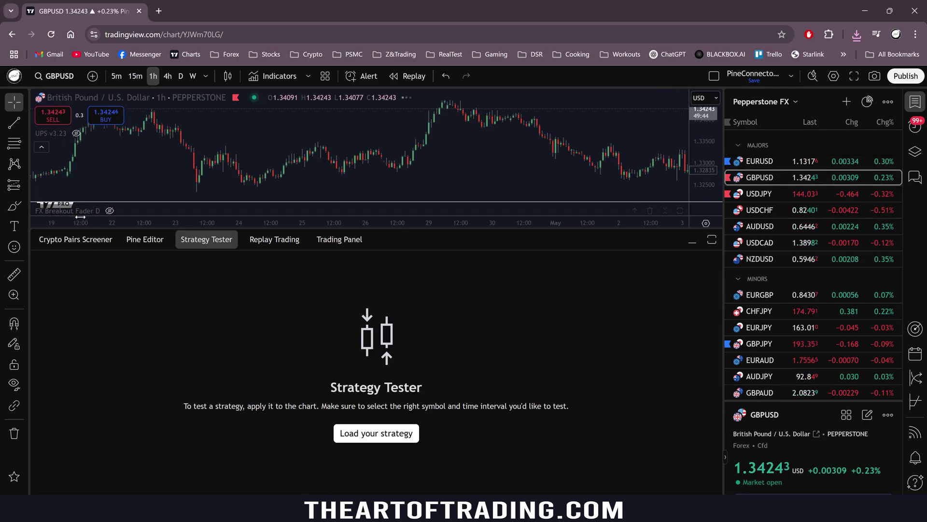
click(109, 211)
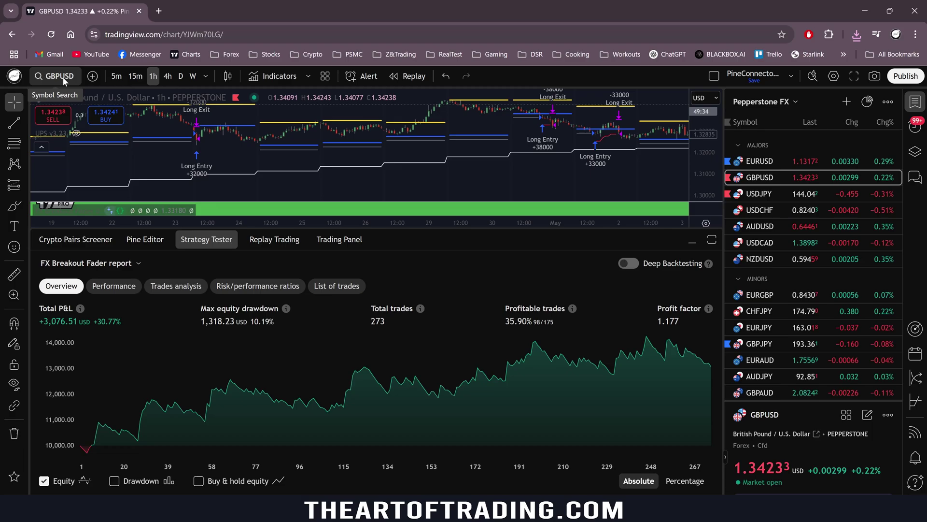
click(106, 264)
click(87, 318)
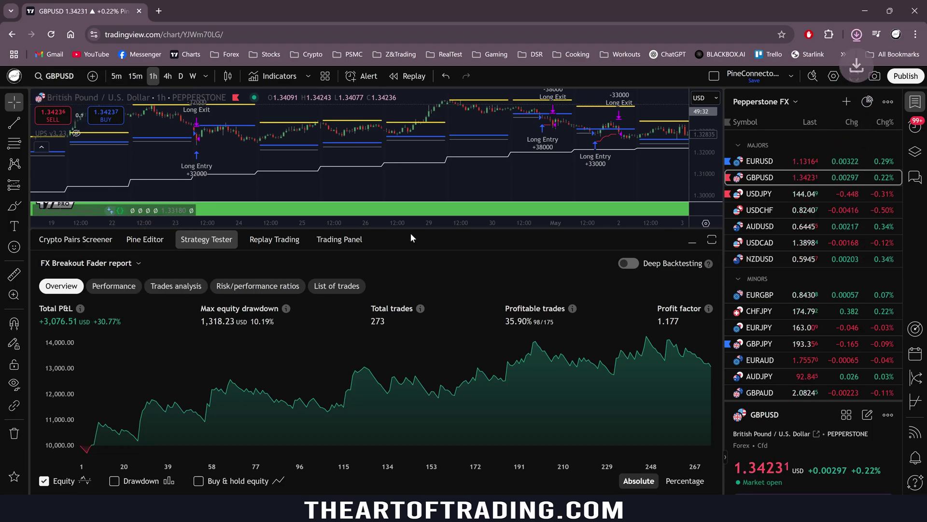
Copy the entire List of trades from the downloaded GBPUSD workbook and return to the spreadsheet.
click(856, 34)
click(773, 99)
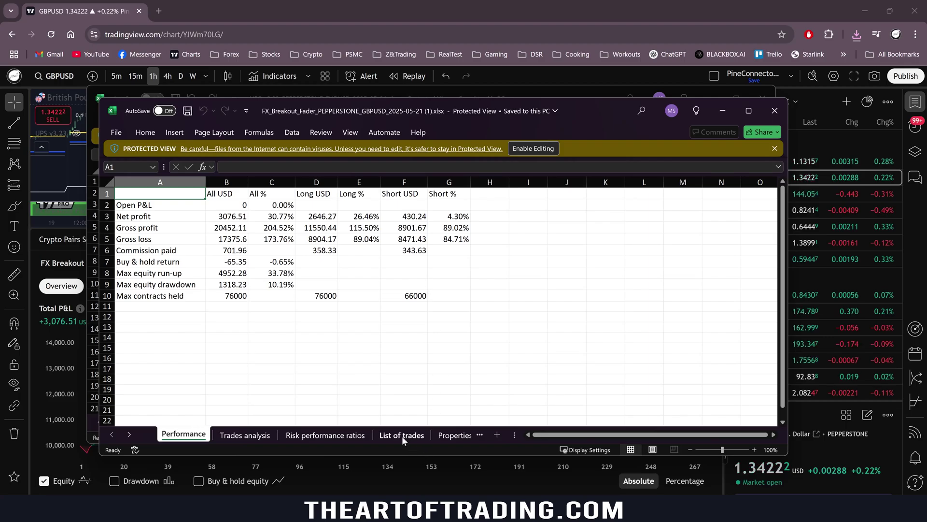
click(402, 435)
click(346, 284)
key(ctrl+a)
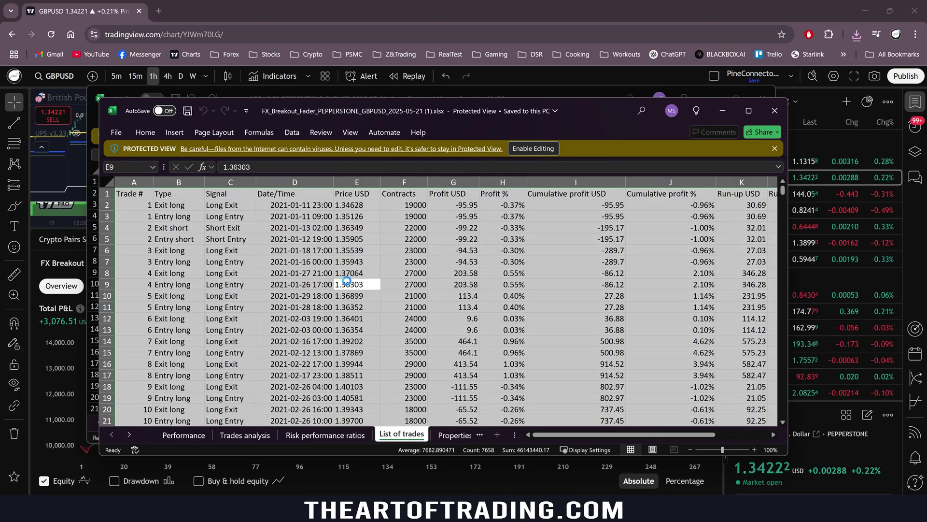
key(ctrl+c)
mouse_move(218, 512)
click(344, 412)
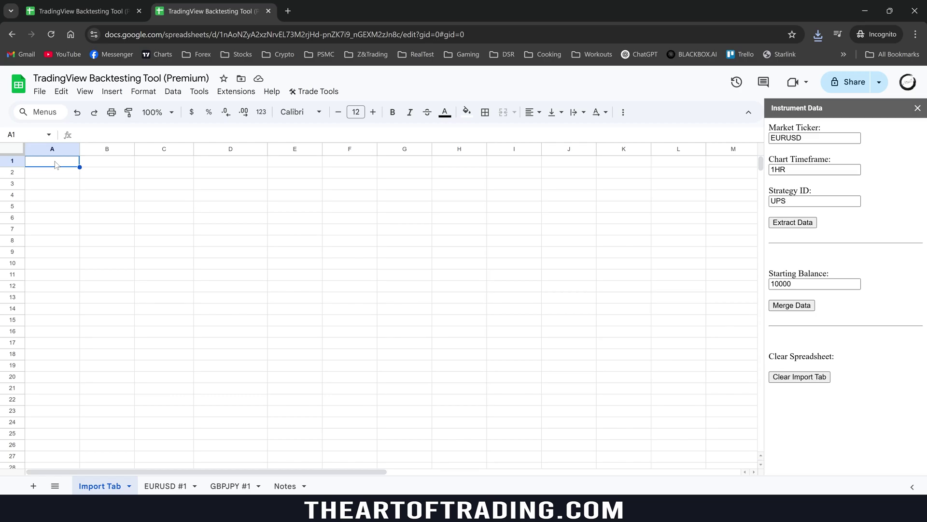
Paste the GBPUSD trades, set ticker GBPUSD and strategy ID BF, extract, and check GBPUSD #1.
key(ctrl+v)
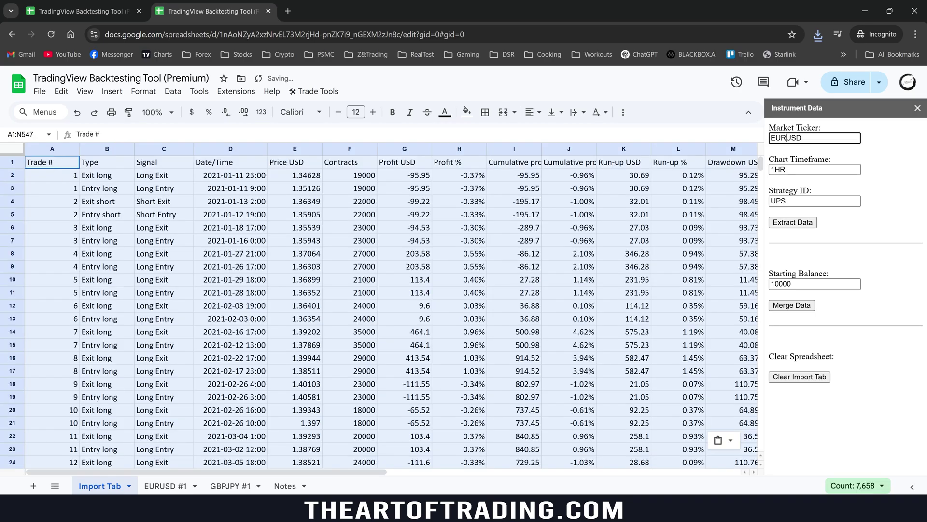
drag(772, 137, 786, 138)
text(GBP)
key(Tab)
key(Tab)
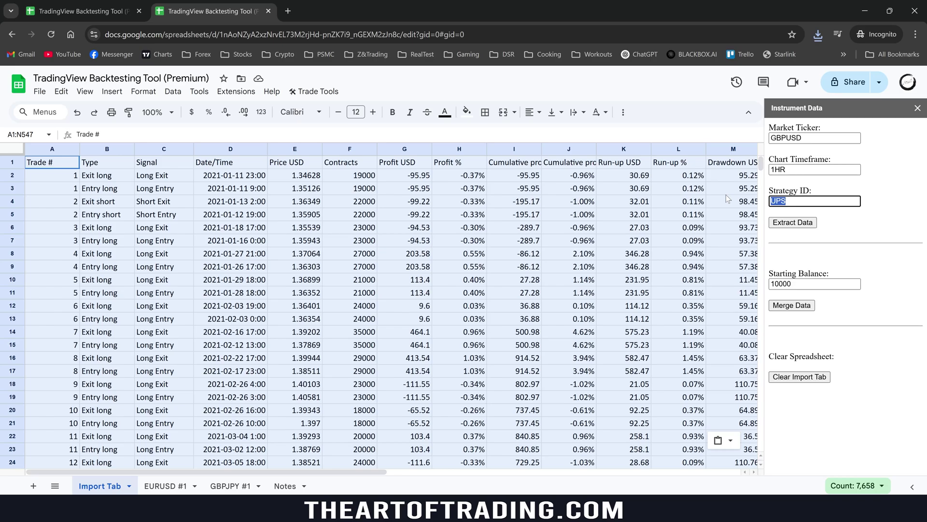
text(BF)
click(792, 223)
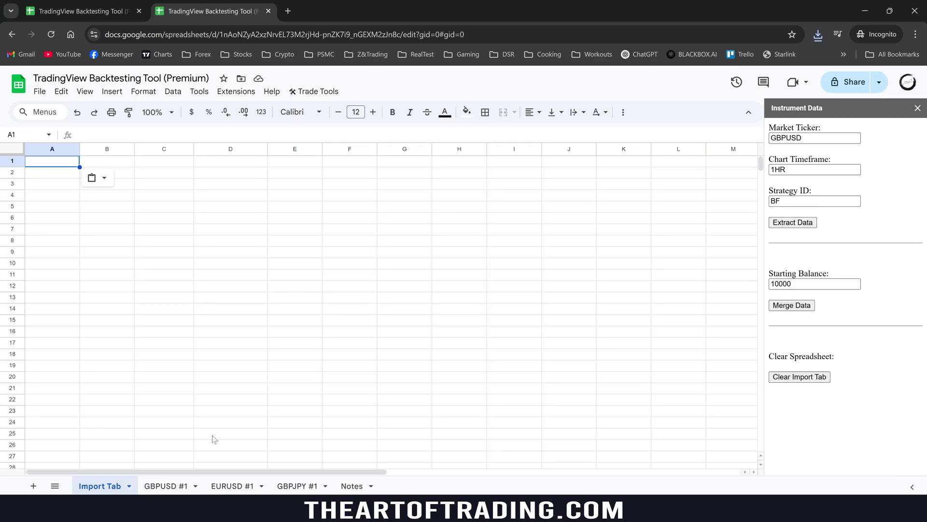
click(166, 486)
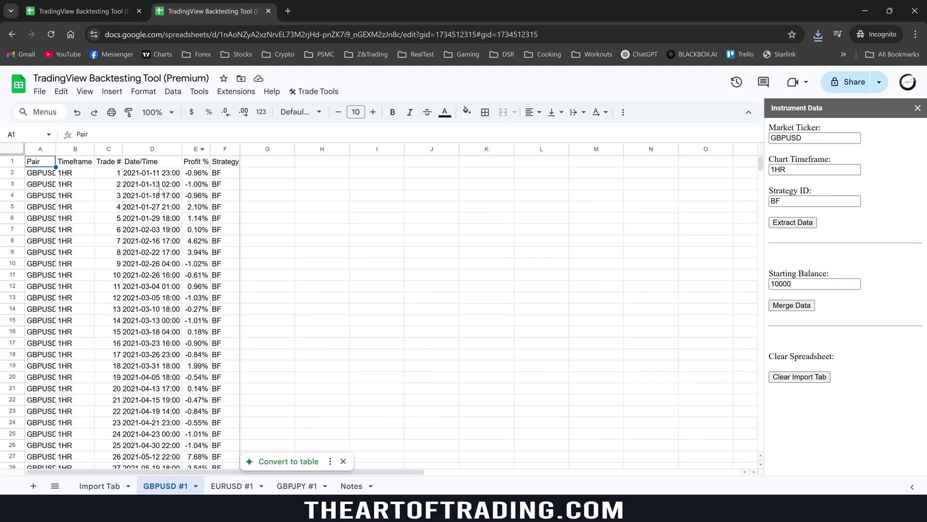
click(135, 487)
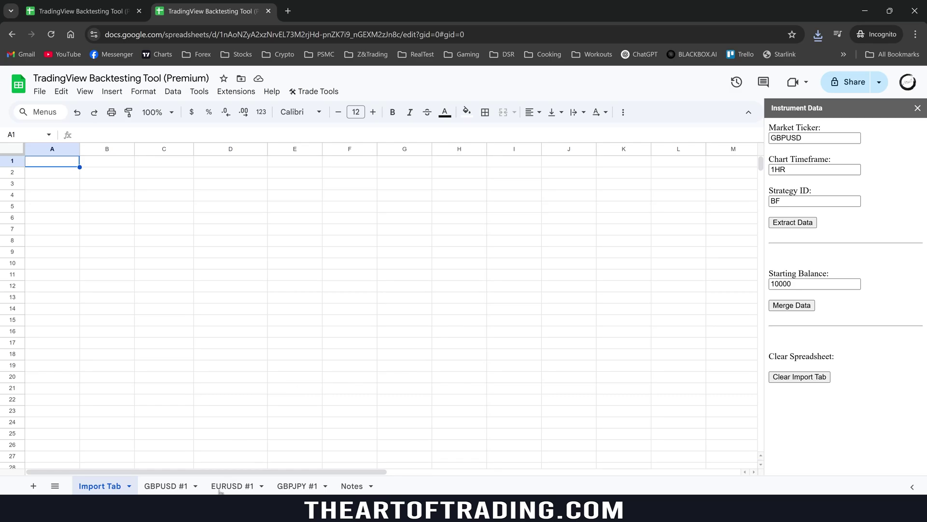
Switch the TradingView chart to USDJPY and export the FX Breakout Fader trade data.
click(207, 442)
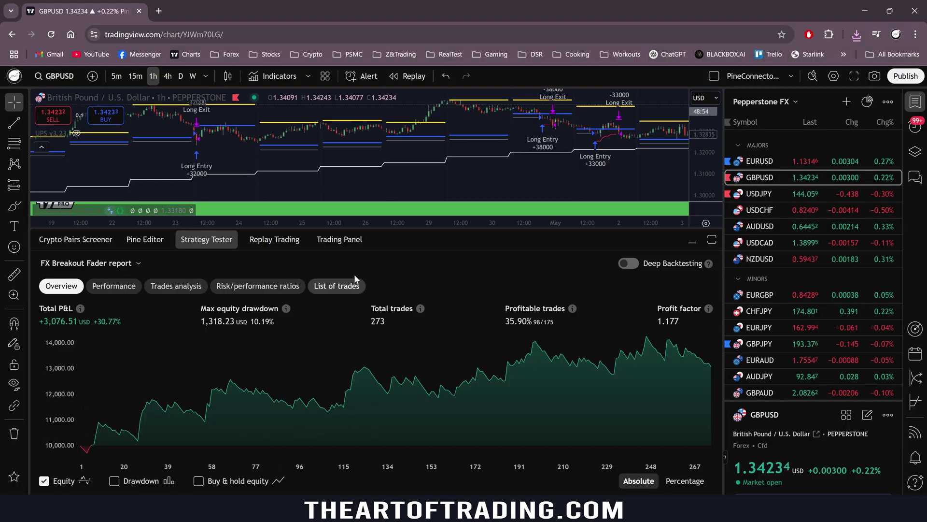
click(765, 194)
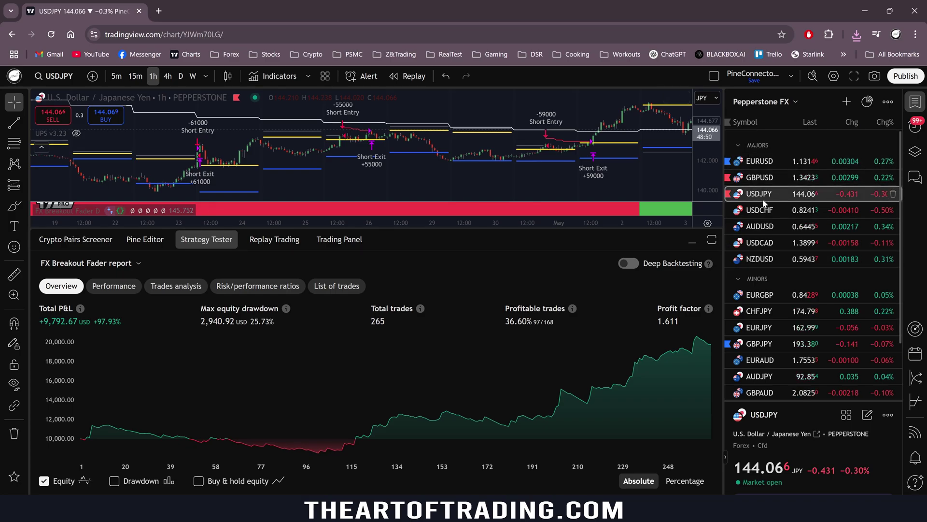
click(96, 262)
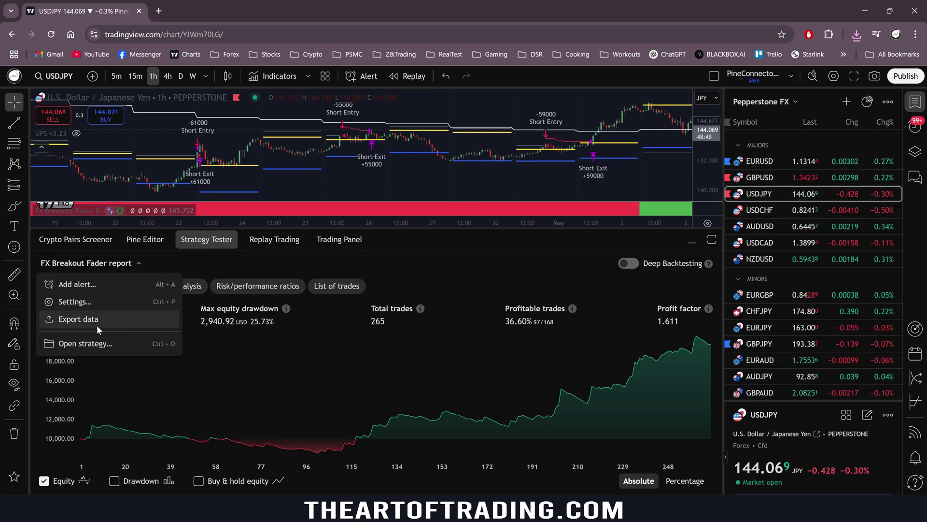
click(93, 321)
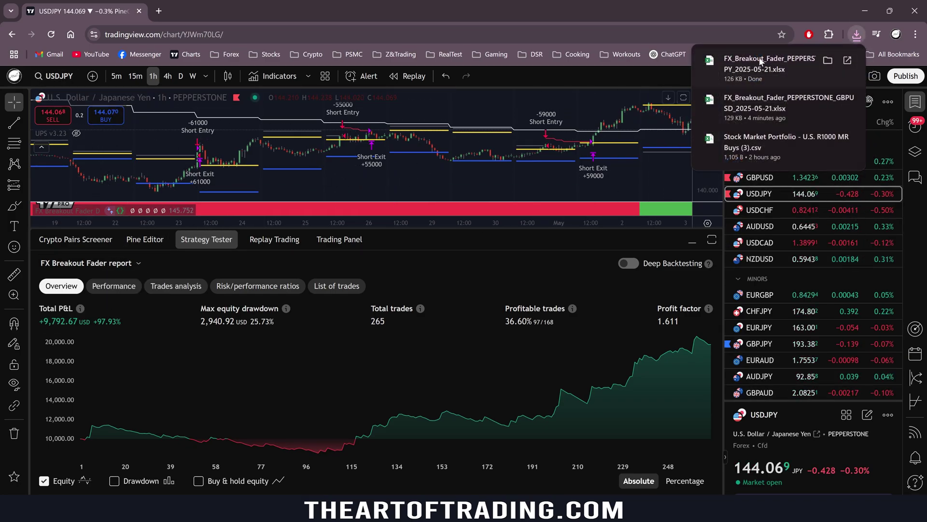
Open the downloaded USDJPY workbook's List of trades sheet, then bring the spreadsheet forward.
click(756, 70)
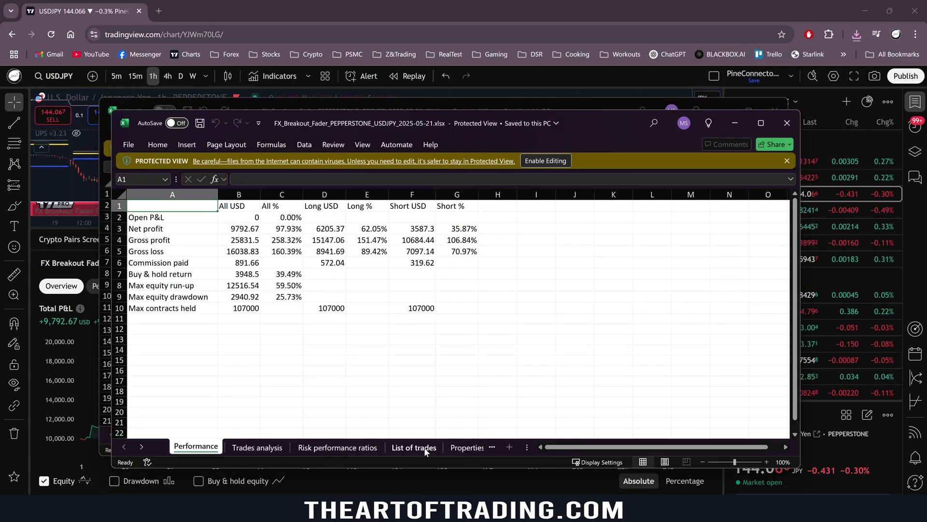
click(413, 446)
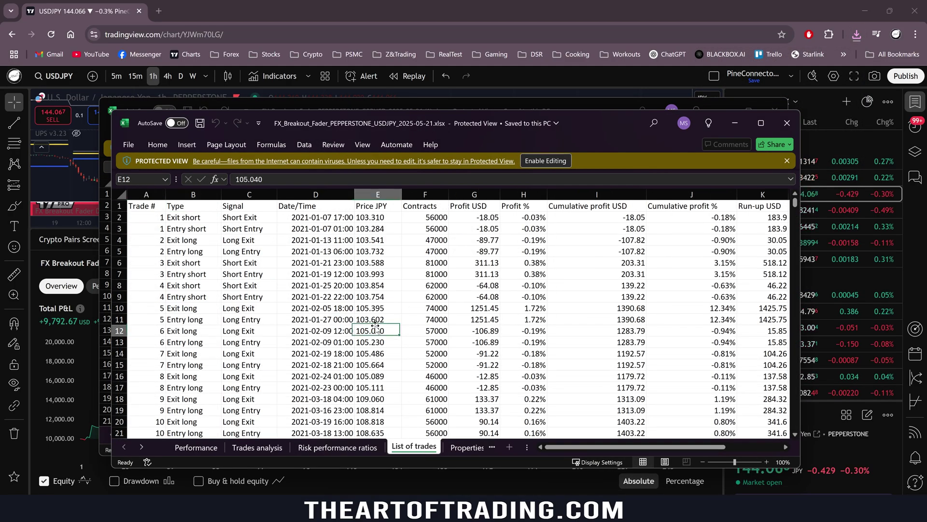
click(391, 331)
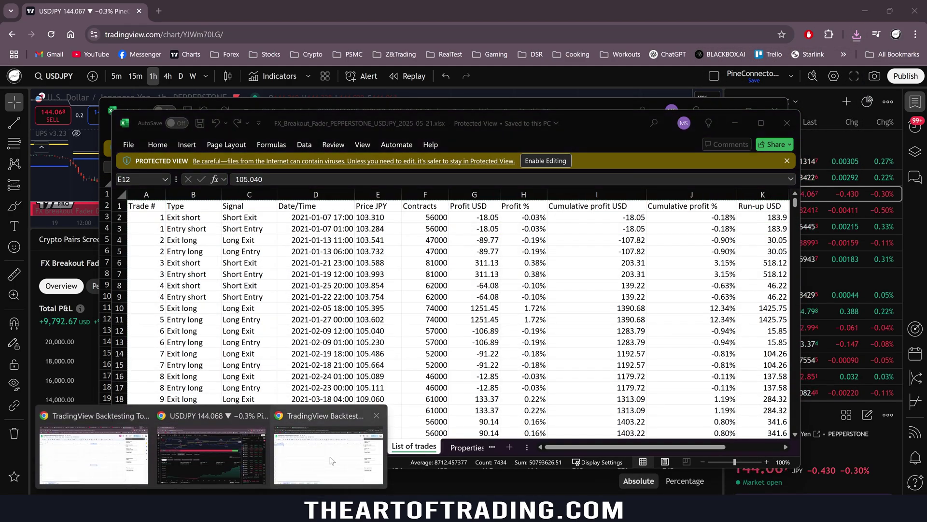
click(77, 425)
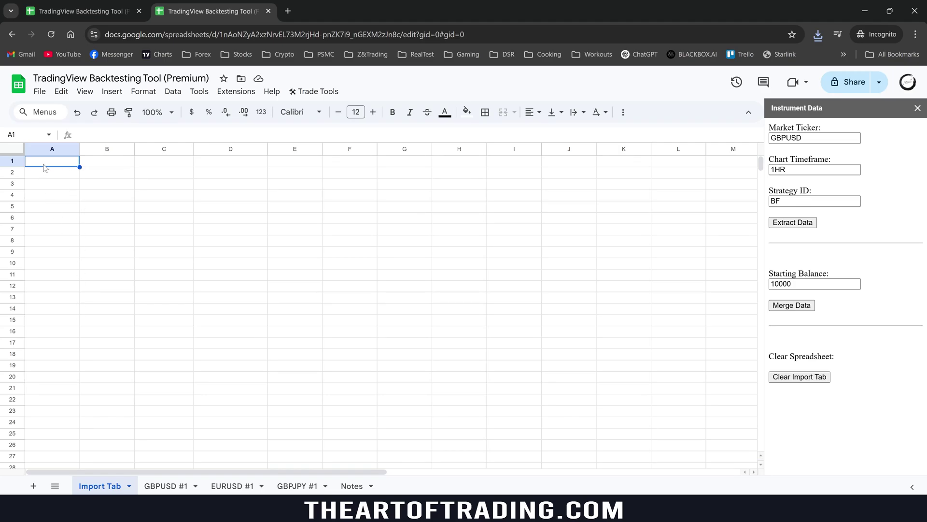
Paste the USDJPY trade list, change the ticker to USDJPY and extract it to its own sheet.
key(ctrl+v)
double_click(787, 137)
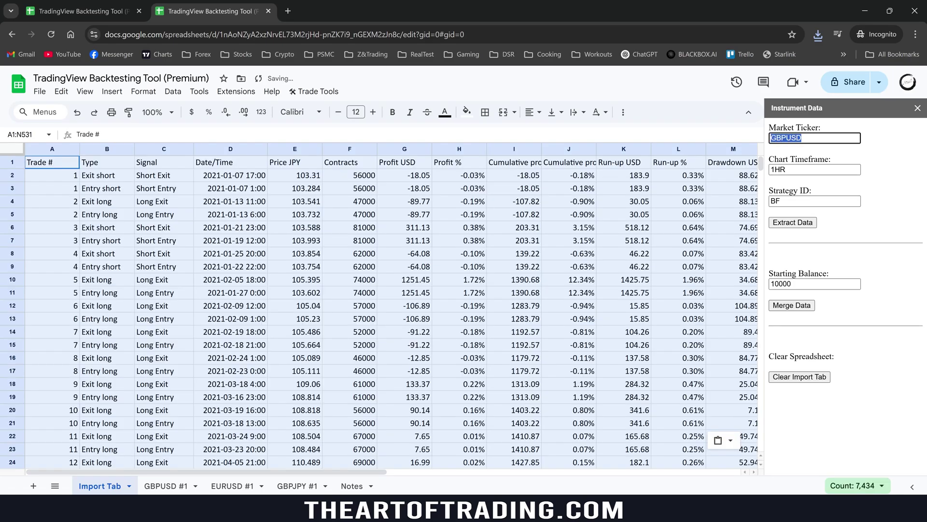
text(USDJPY)
click(799, 225)
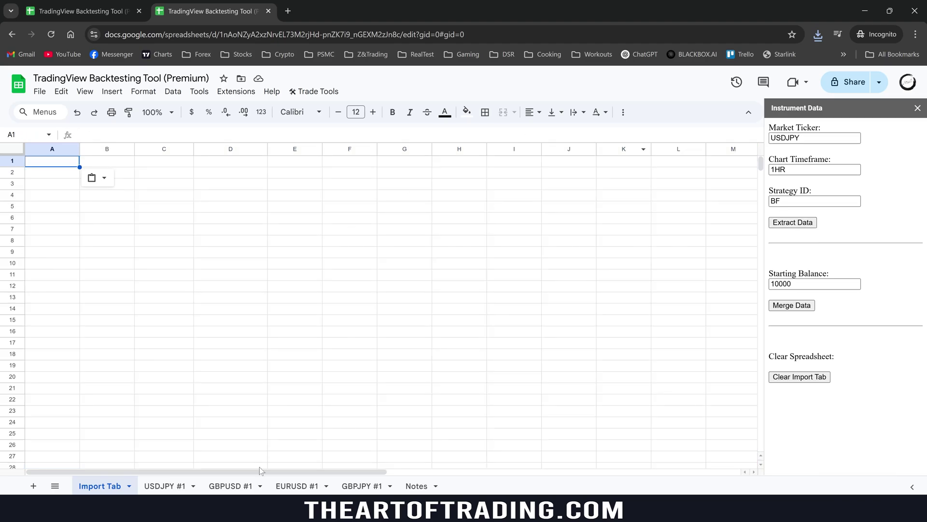
Review the USDJPY #1, GBPUSD #1, EURUSD #1 and GBPJPY #1 trade lists.
click(165, 485)
click(231, 486)
click(297, 485)
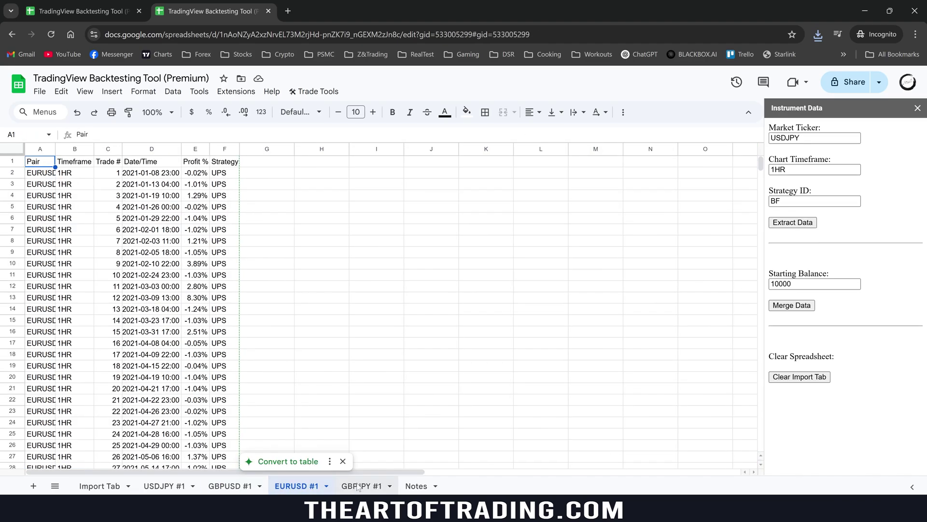
click(231, 486)
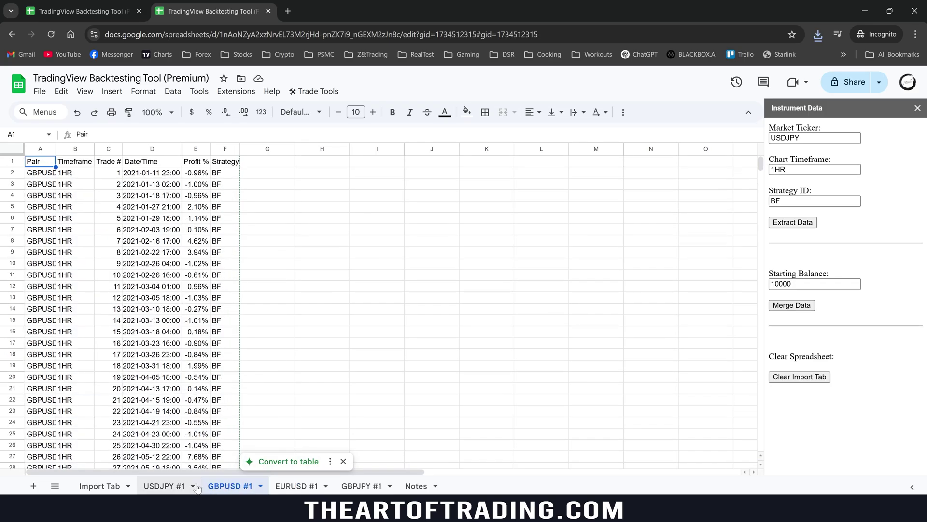
click(165, 486)
click(231, 486)
click(297, 486)
click(361, 485)
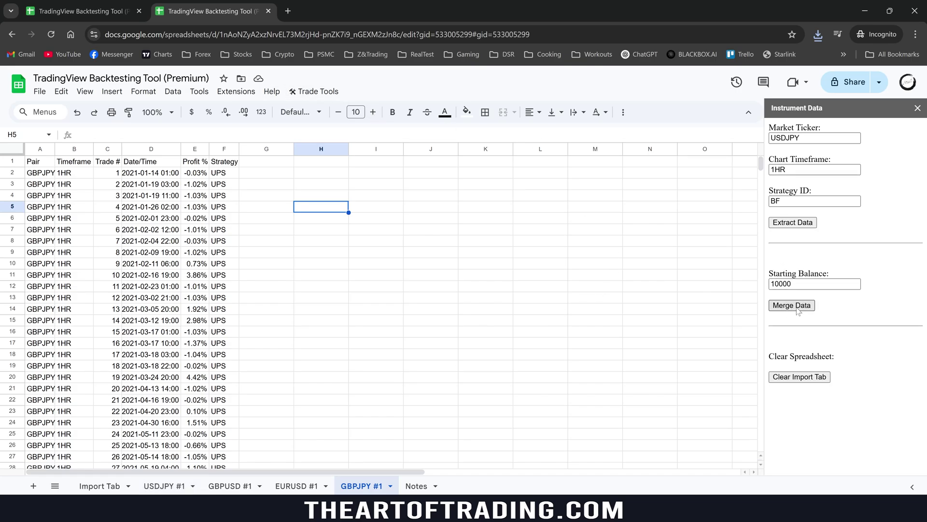
Confirm the 10000 starting balance, then run Trade Tools > Merge Extracted Data.
click(792, 284)
key(ctrl+a)
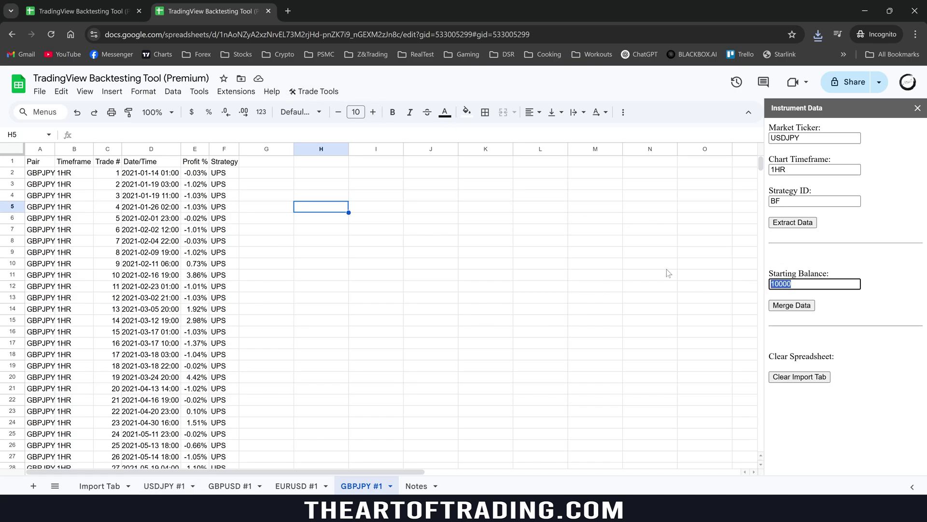
click(319, 92)
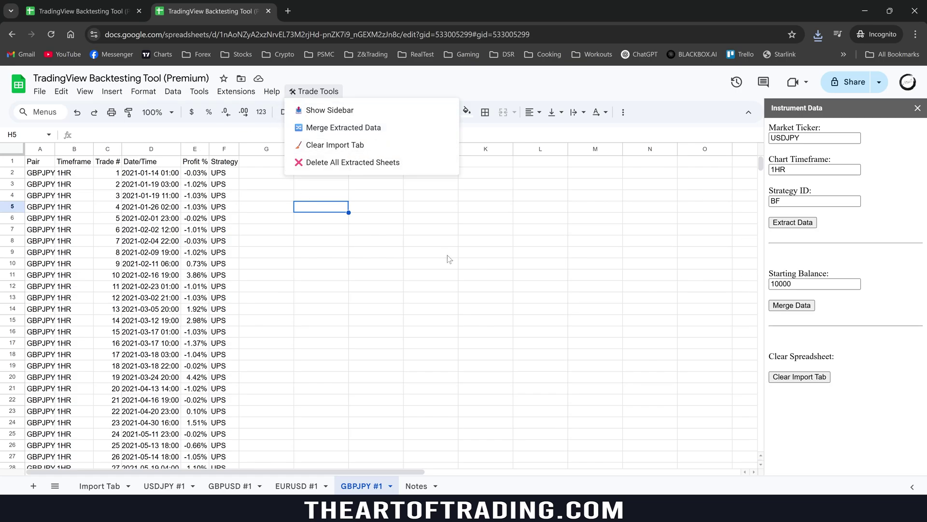
double_click(788, 284)
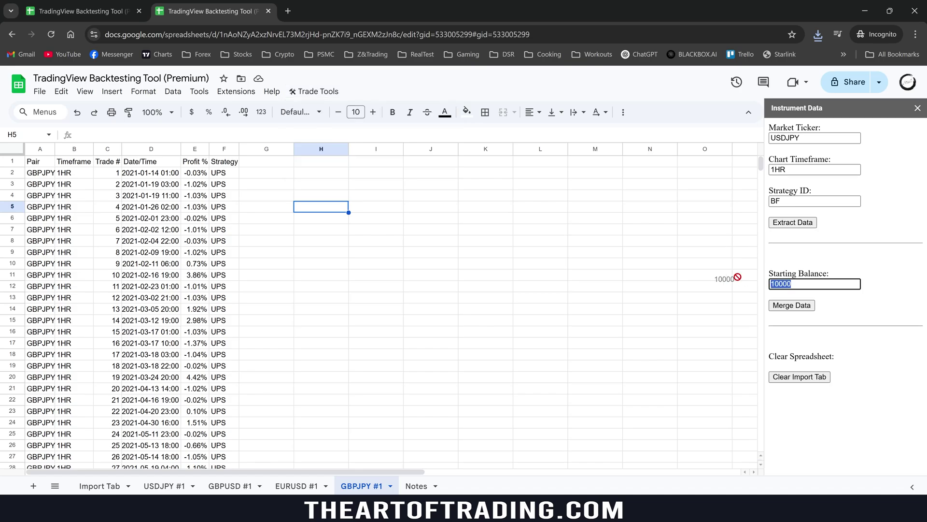
click(191, 149)
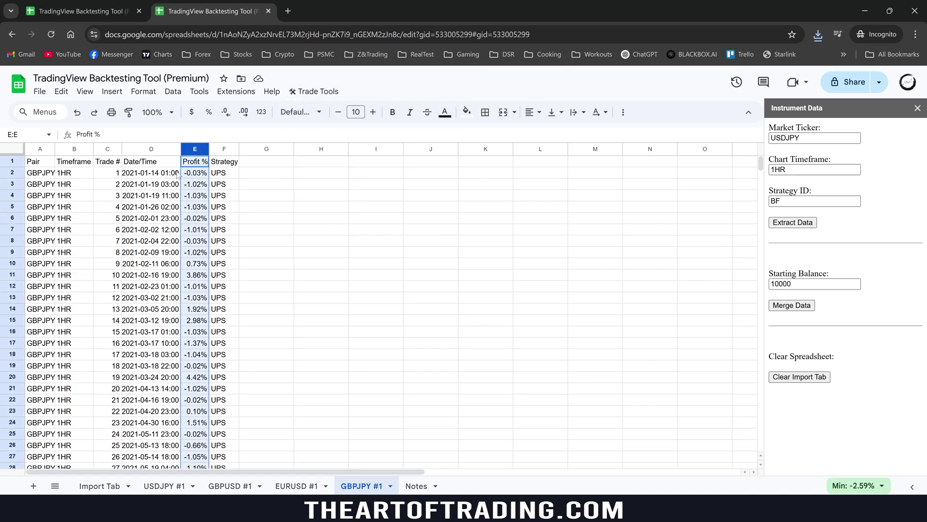
click(278, 175)
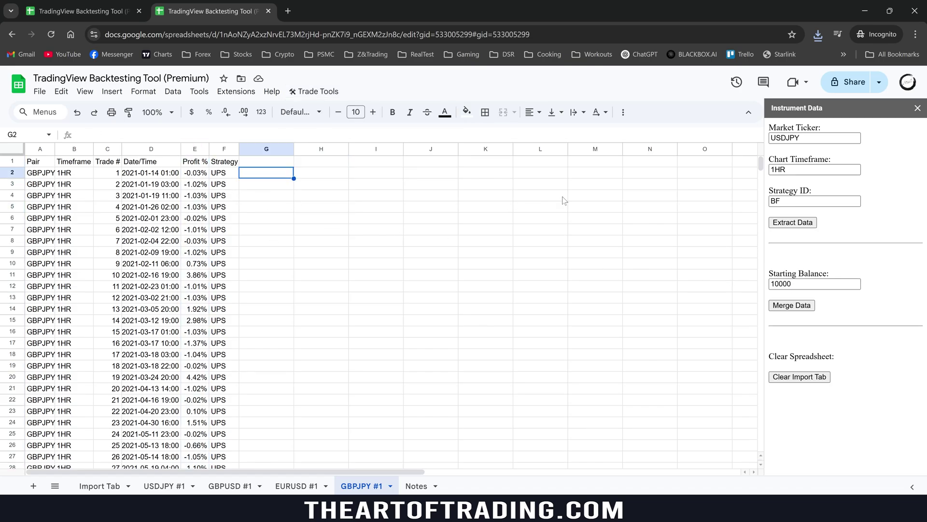
double_click(782, 284)
drag(782, 284, 781, 283)
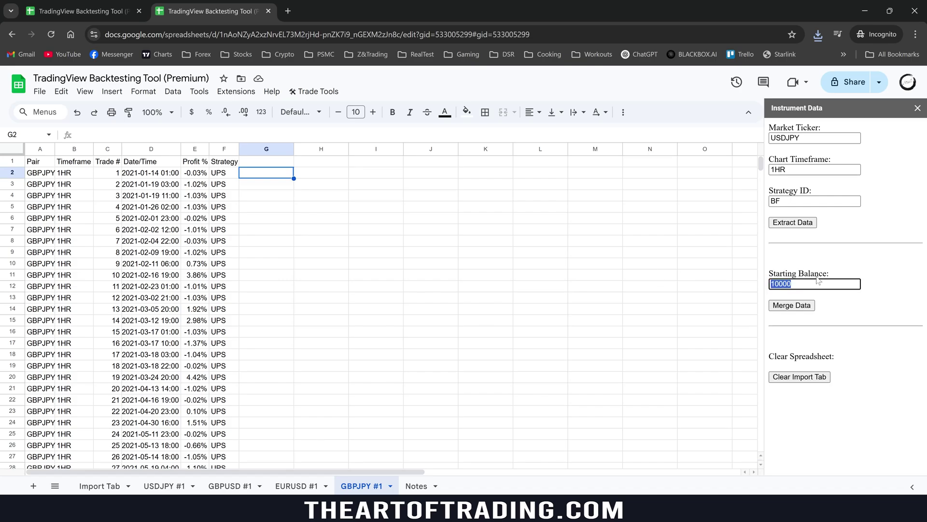
click(317, 92)
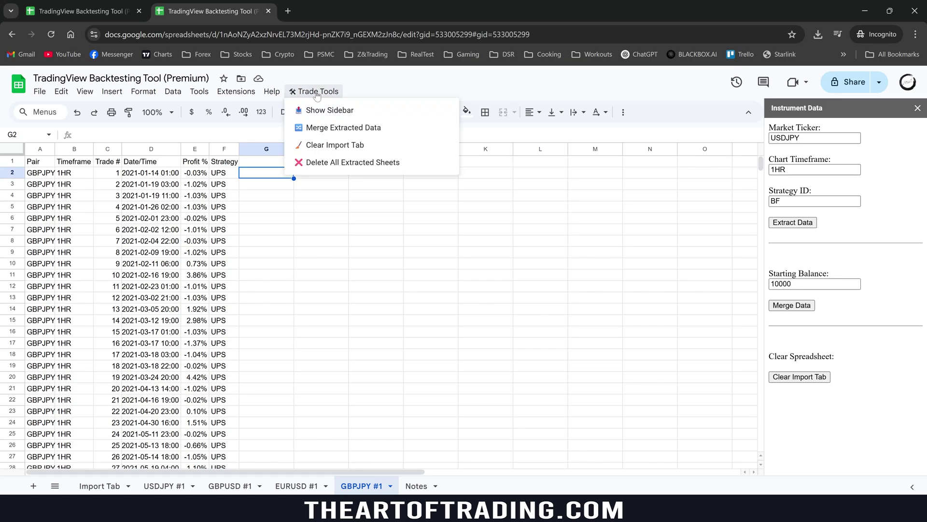
click(341, 129)
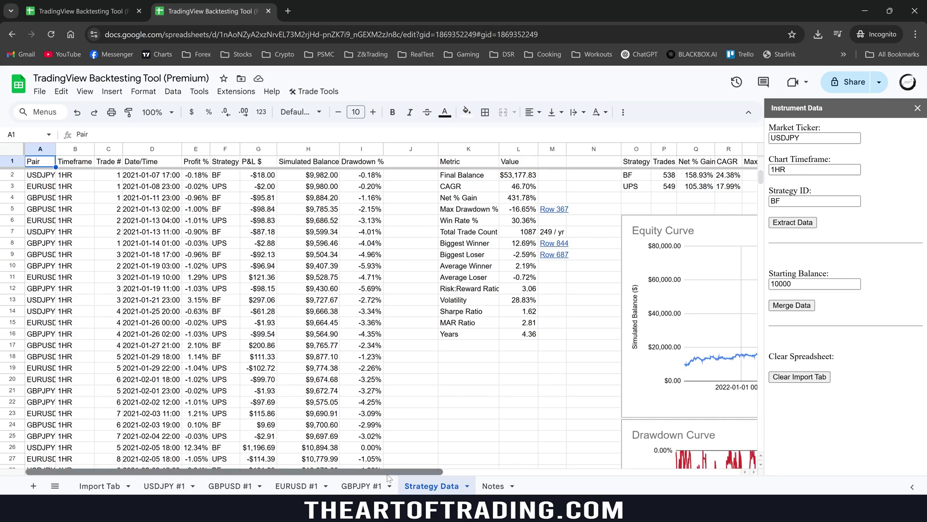
drag(388, 474, 575, 474)
scroll(484, 351, down, 6)
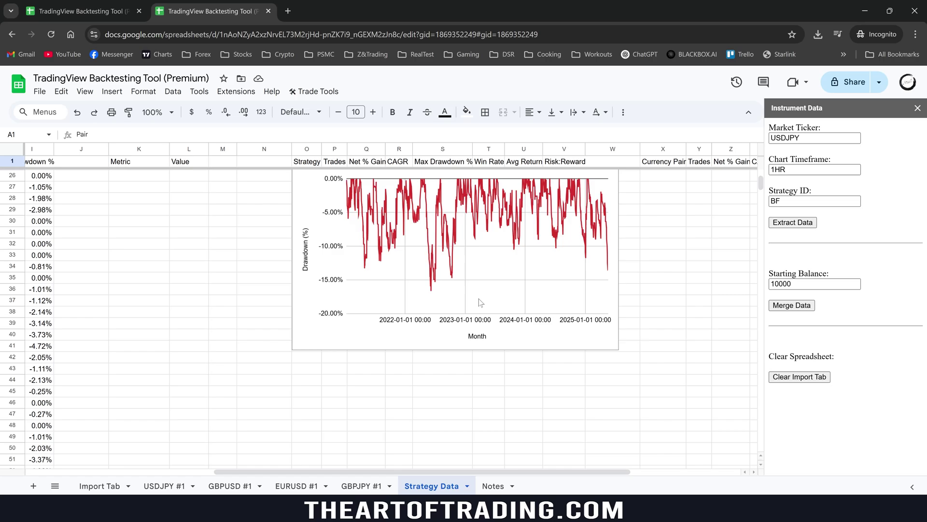
scroll(479, 301, up, 1)
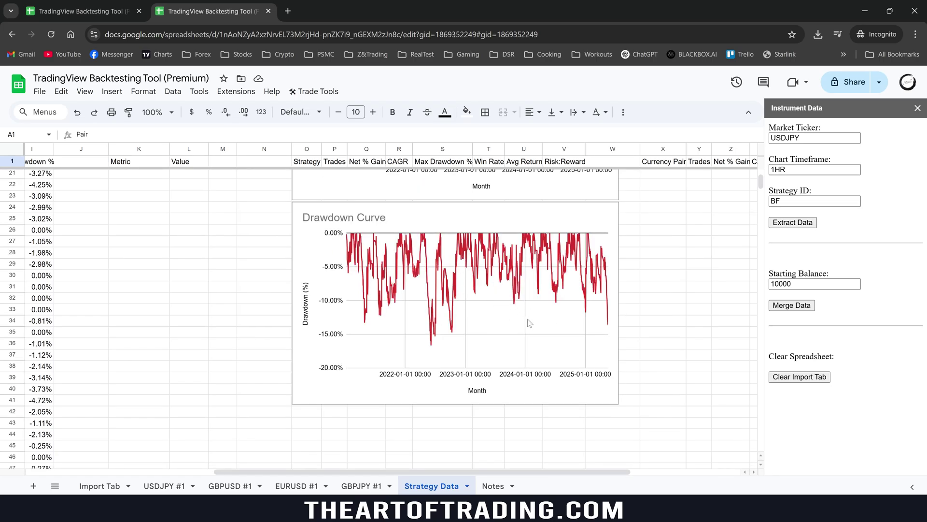
scroll(512, 309, up, 4)
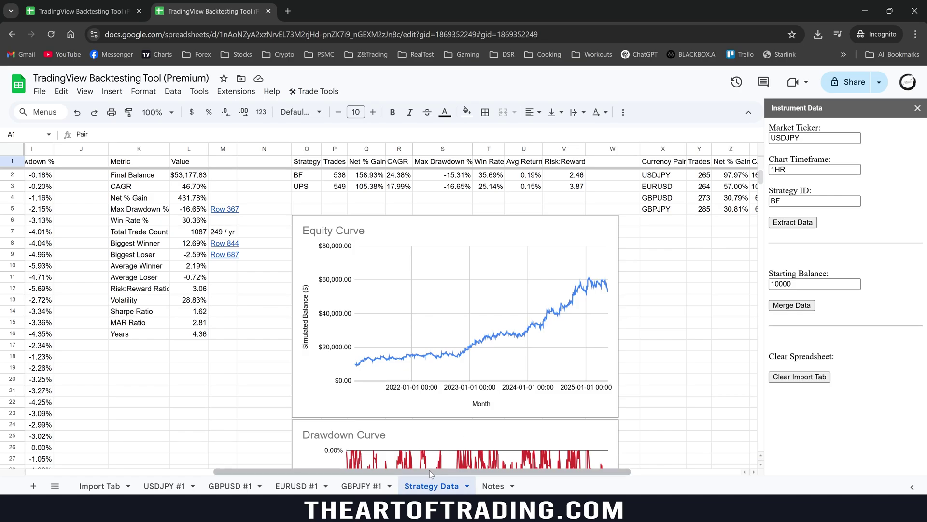
drag(430, 471, 295, 475)
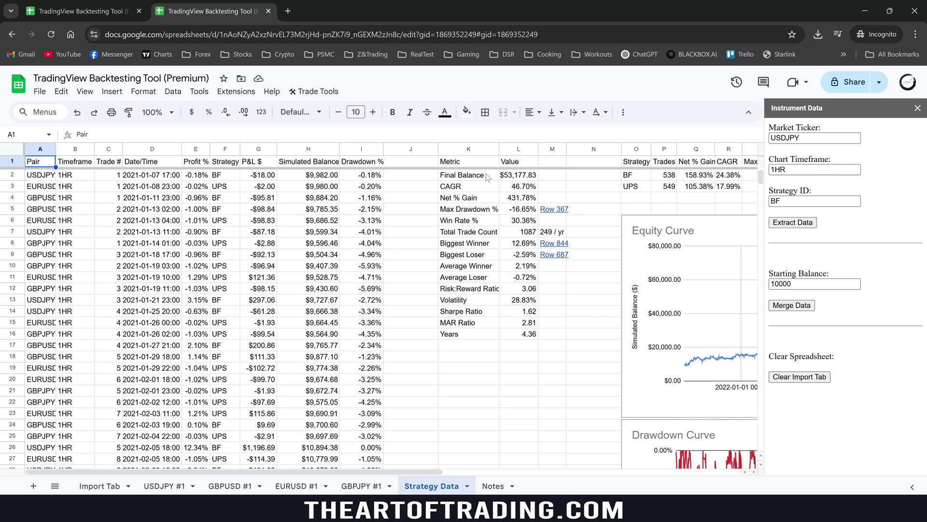
click(522, 334)
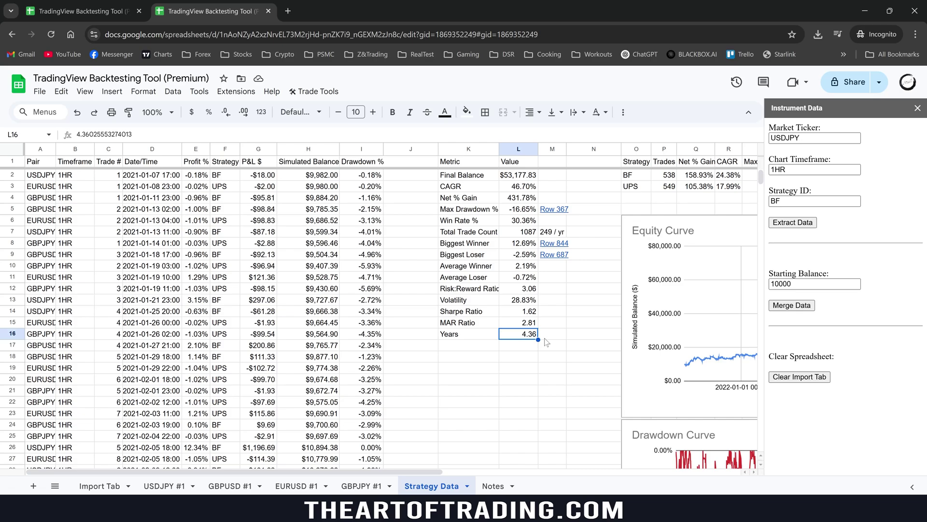
click(557, 233)
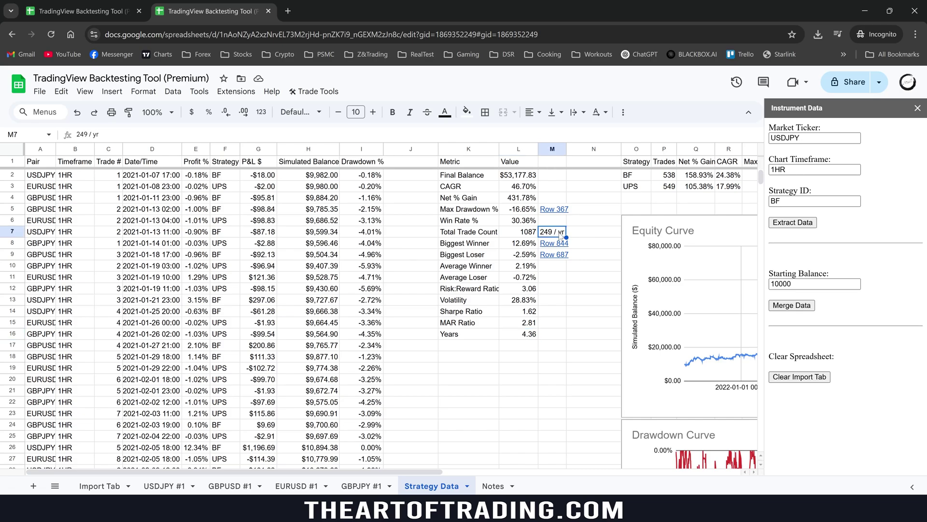
click(531, 237)
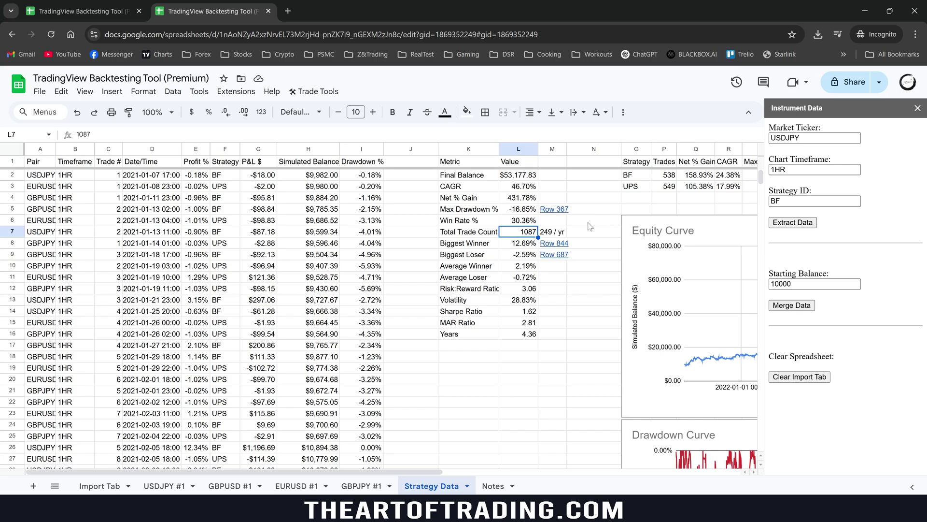
click(531, 221)
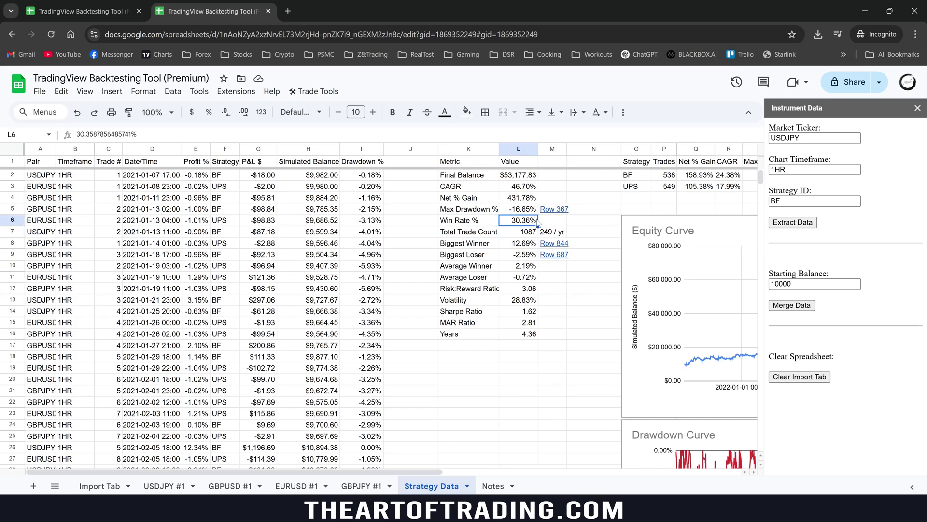
click(525, 289)
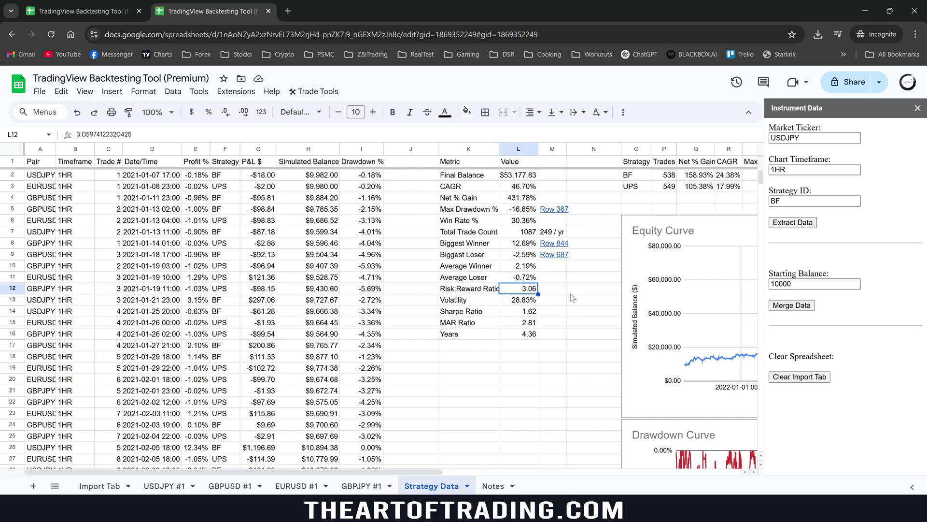
click(522, 218)
click(529, 233)
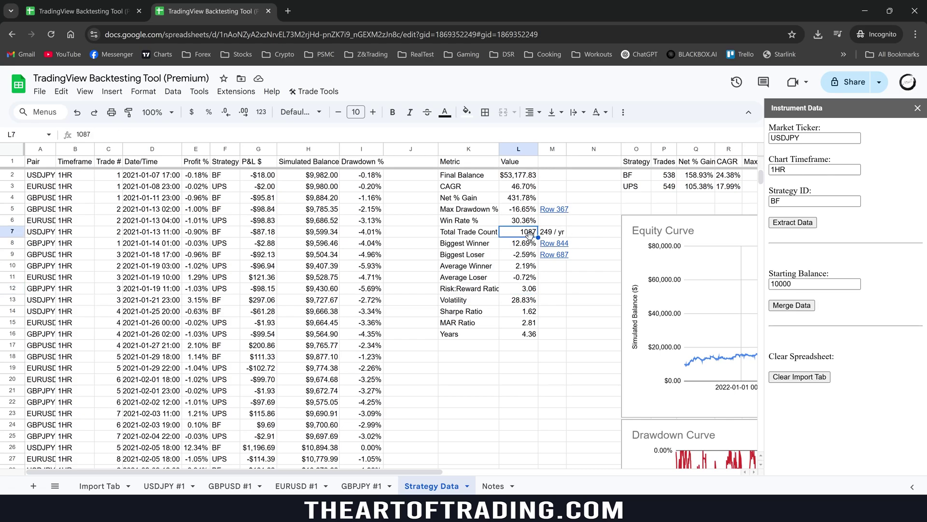
click(528, 334)
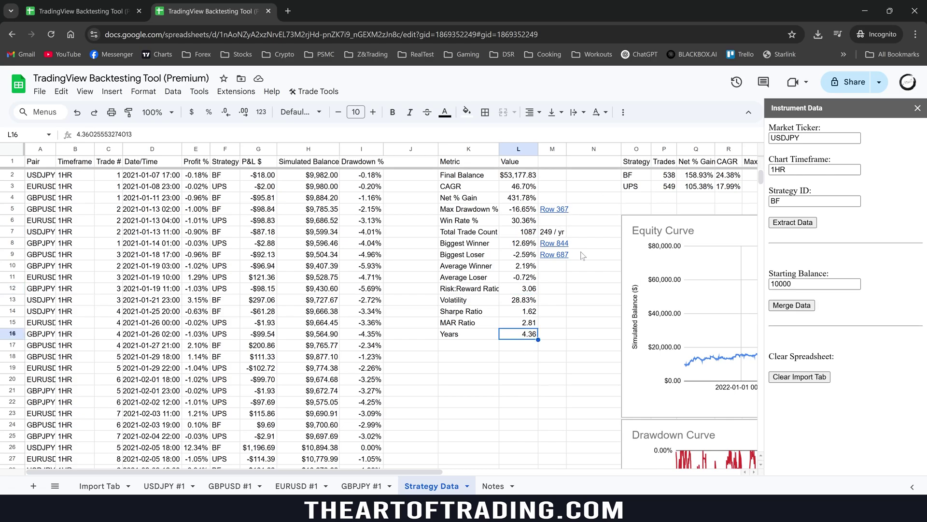
click(527, 178)
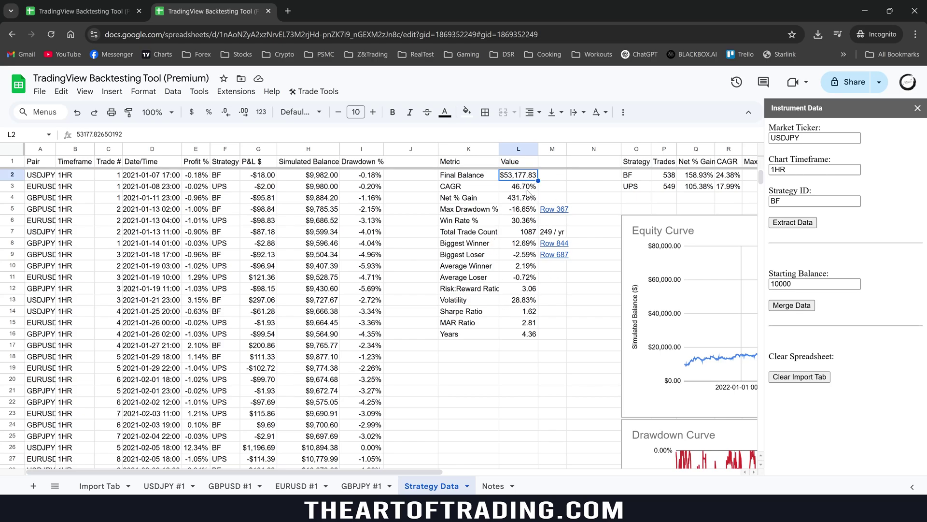
key(Down)
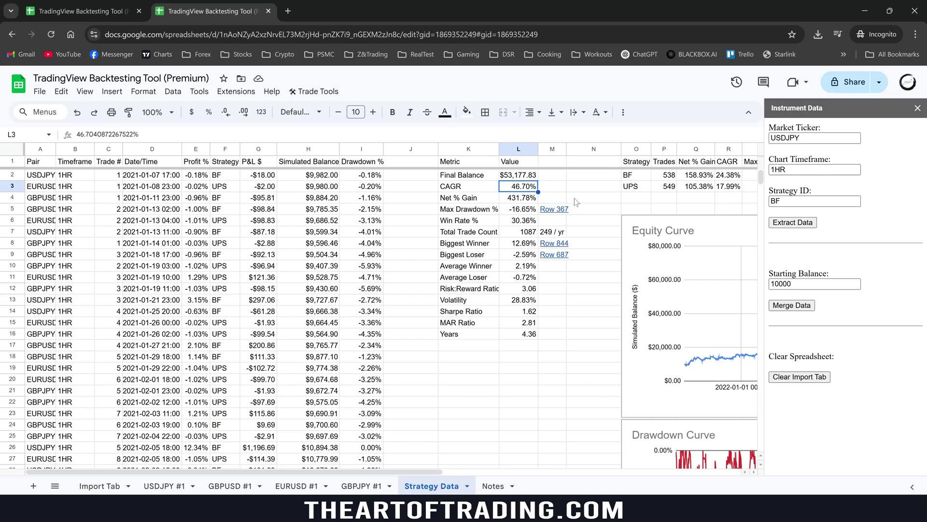
key(Down)
key(Down)
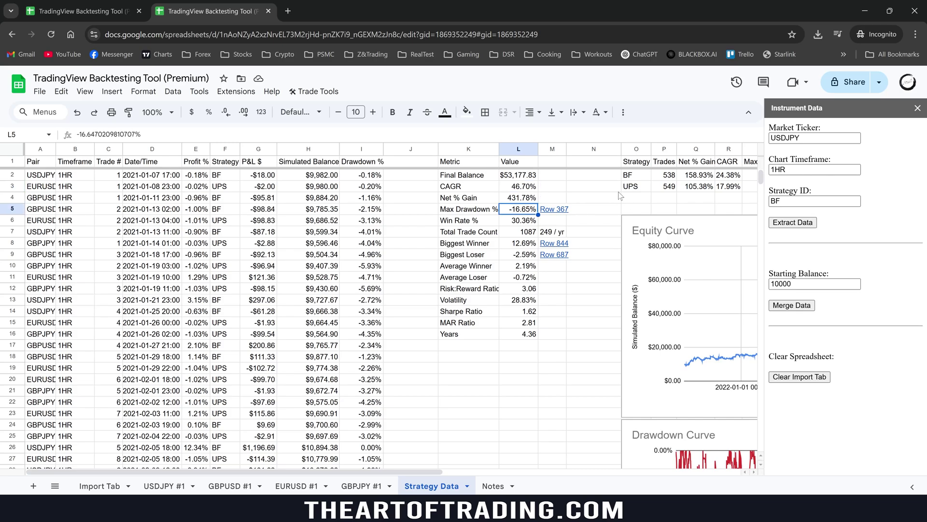
click(530, 190)
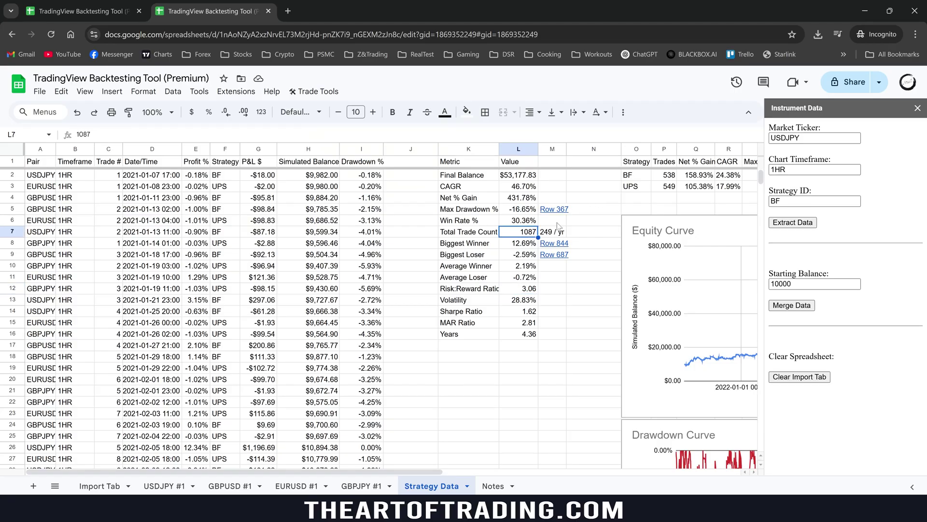
Check the Years, Final Balance, CAGR and Max Drawdown values, then close the Instrument Data panel.
click(528, 333)
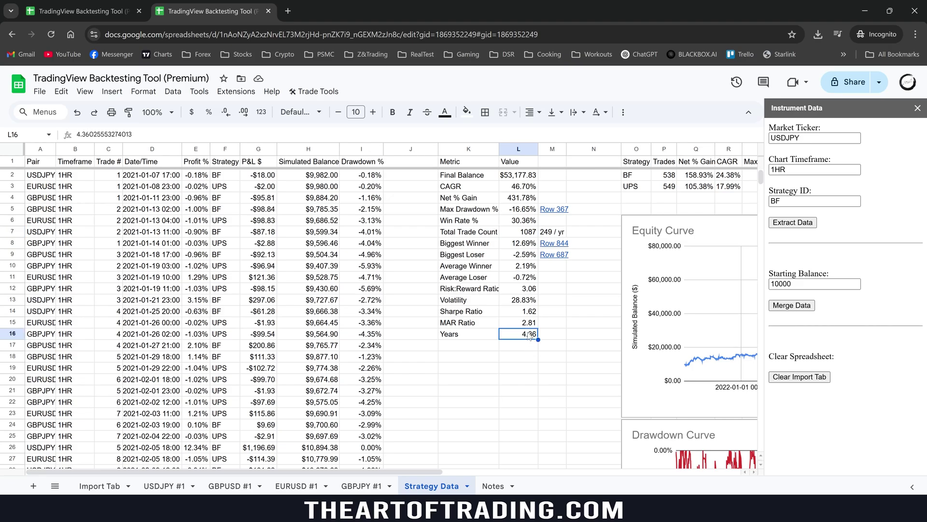
click(526, 177)
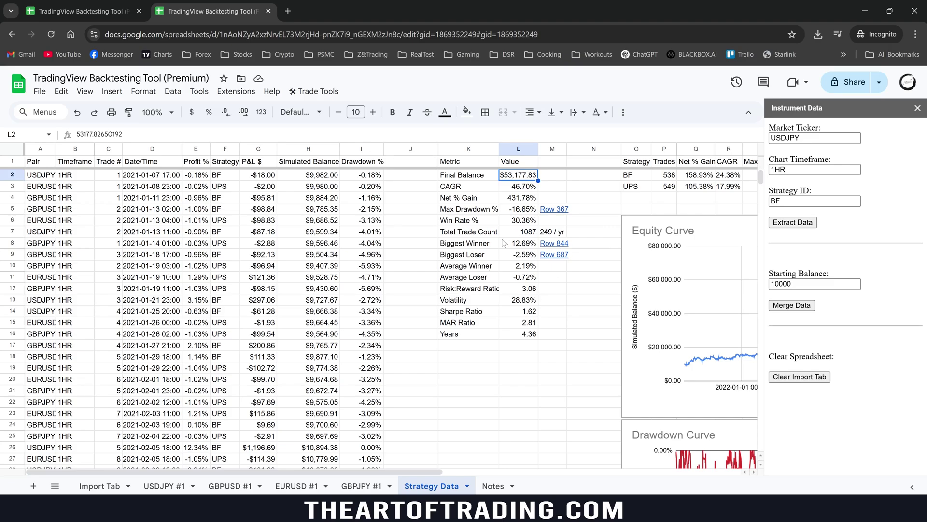
click(530, 189)
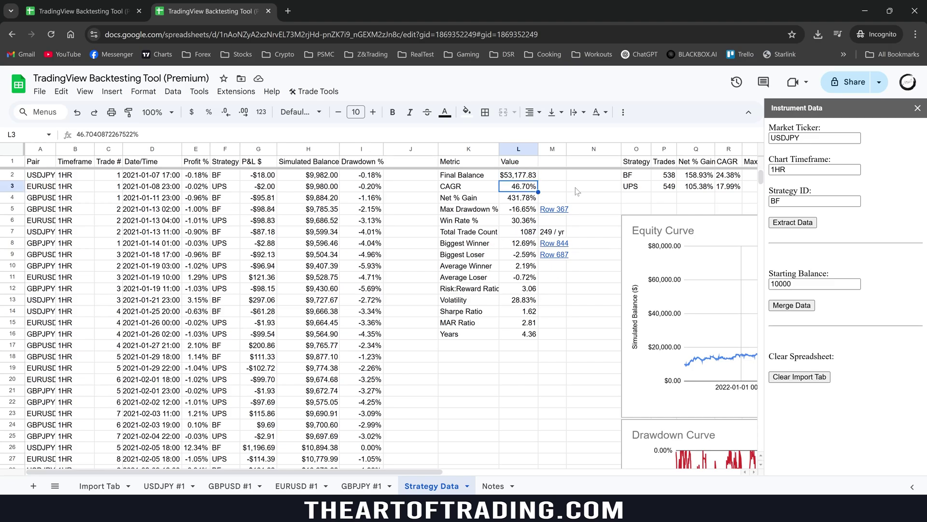
click(529, 212)
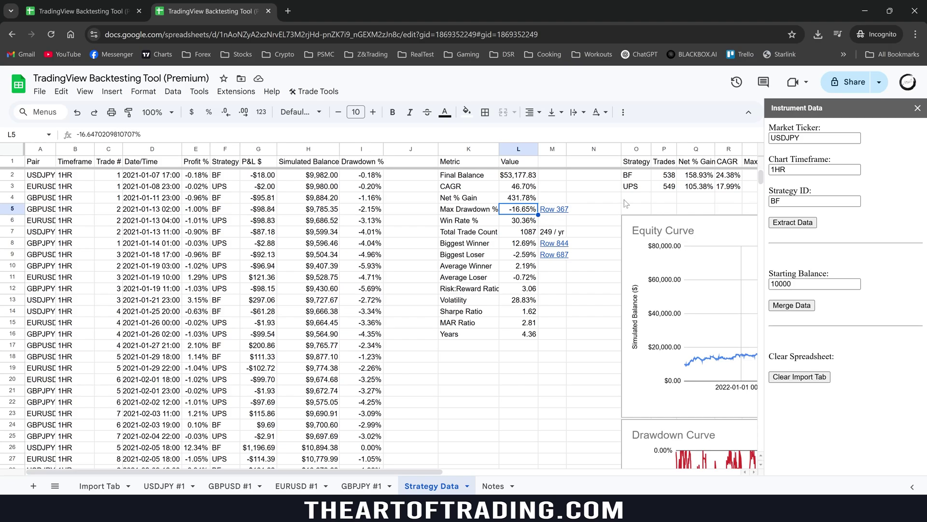
click(535, 189)
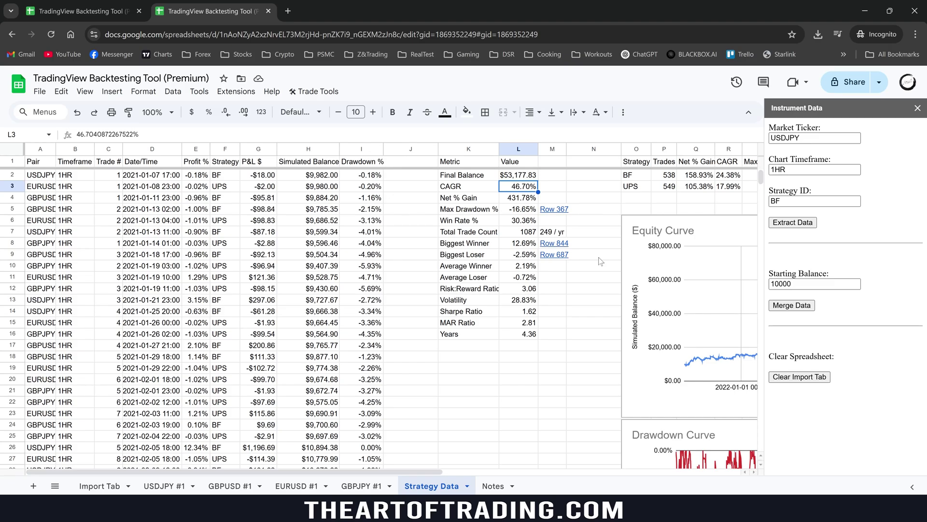
click(527, 212)
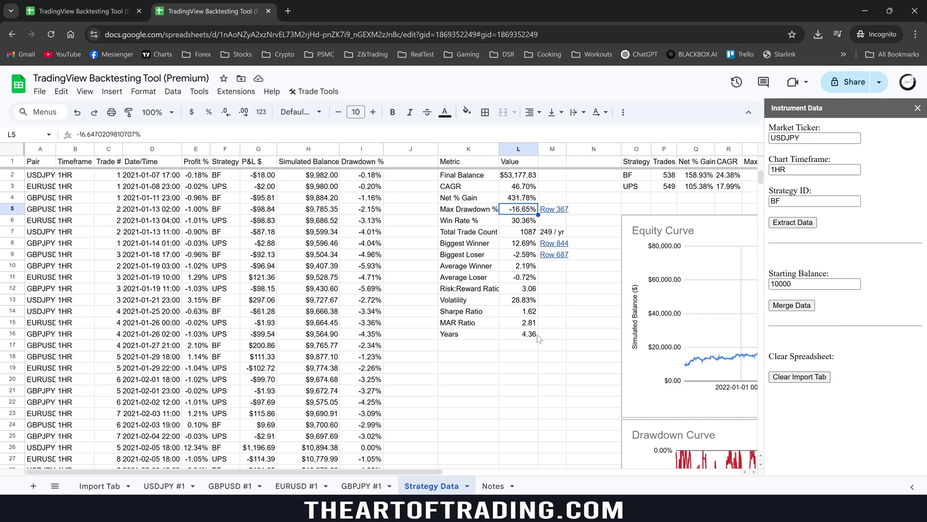
click(531, 334)
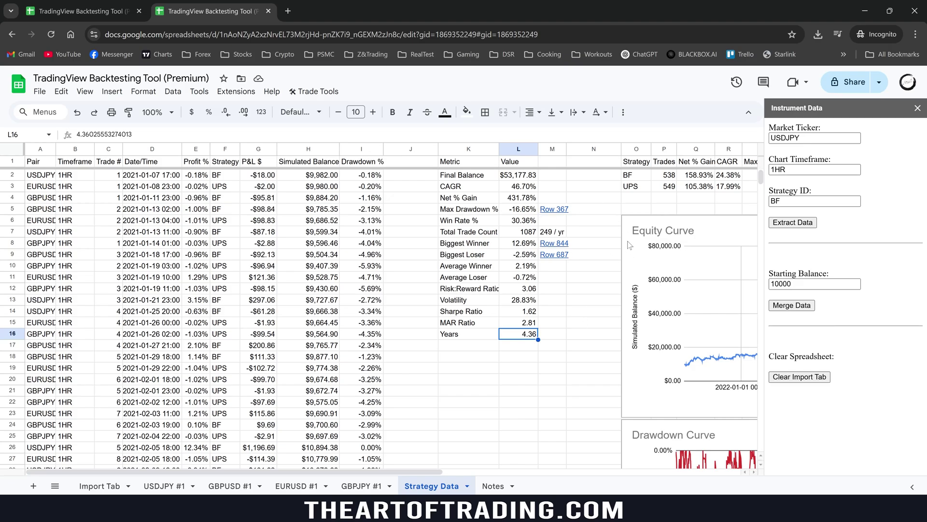
key(Down)
key(Down)
key(Down)
key(Down)
key(Down)
key(Down)
key(Down)
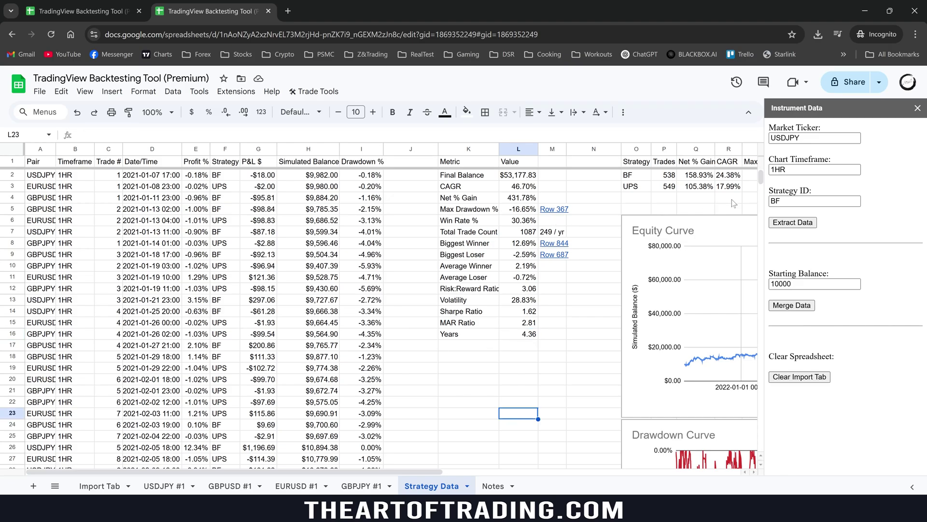
click(917, 108)
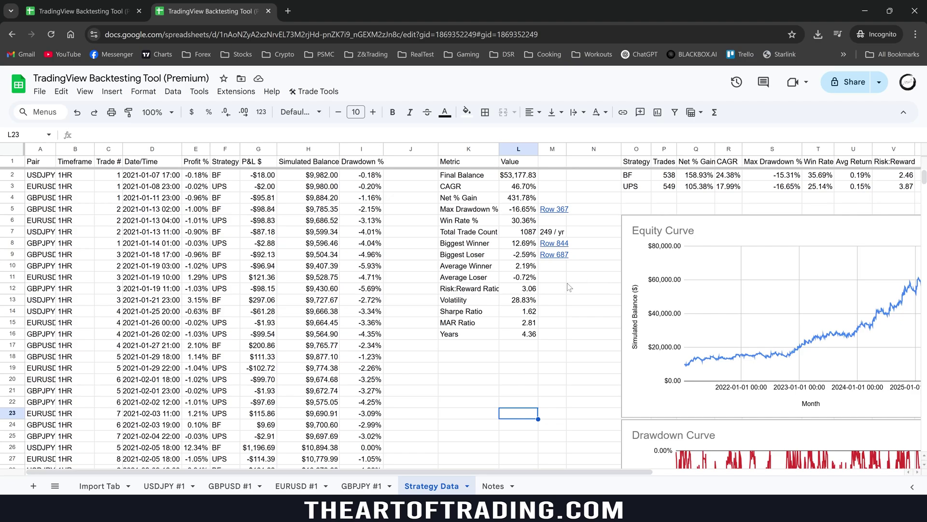
Follow the max drawdown link to row 367 and check its -16.65% drawdown.
click(556, 209)
click(584, 227)
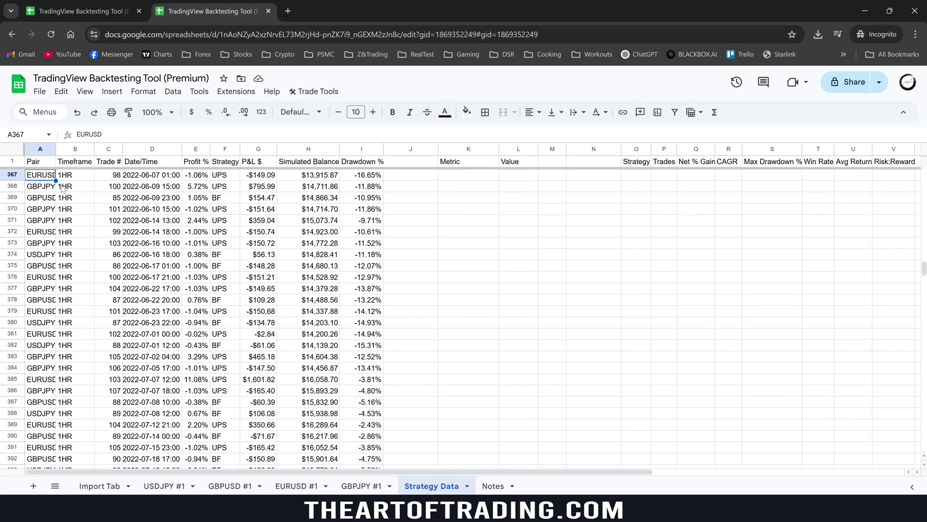
drag(54, 178, 437, 177)
scroll(375, 396, up, 5)
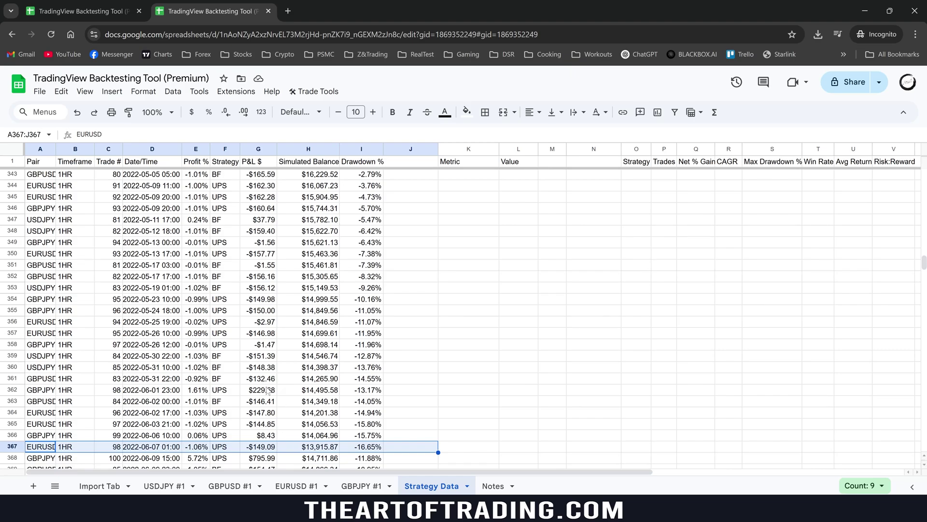
scroll(374, 396, down, 1)
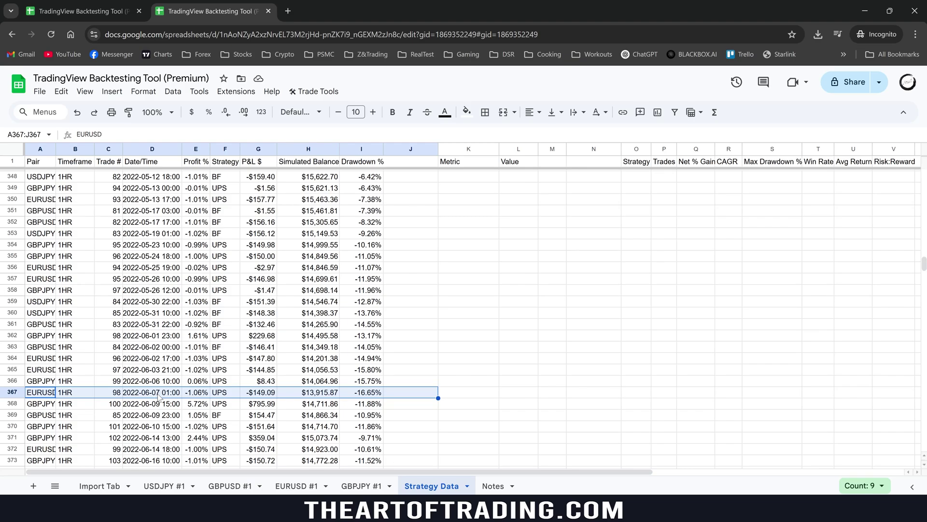
click(365, 392)
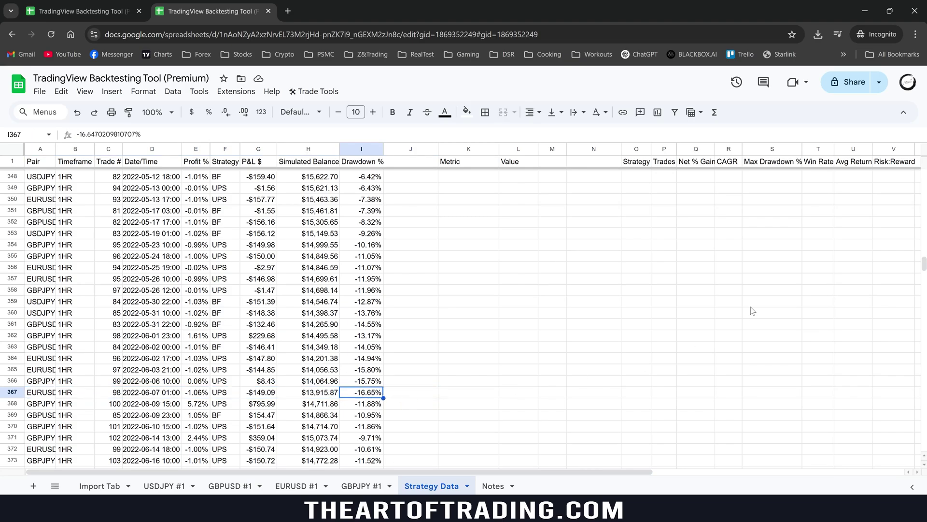
drag(922, 265, 917, 175)
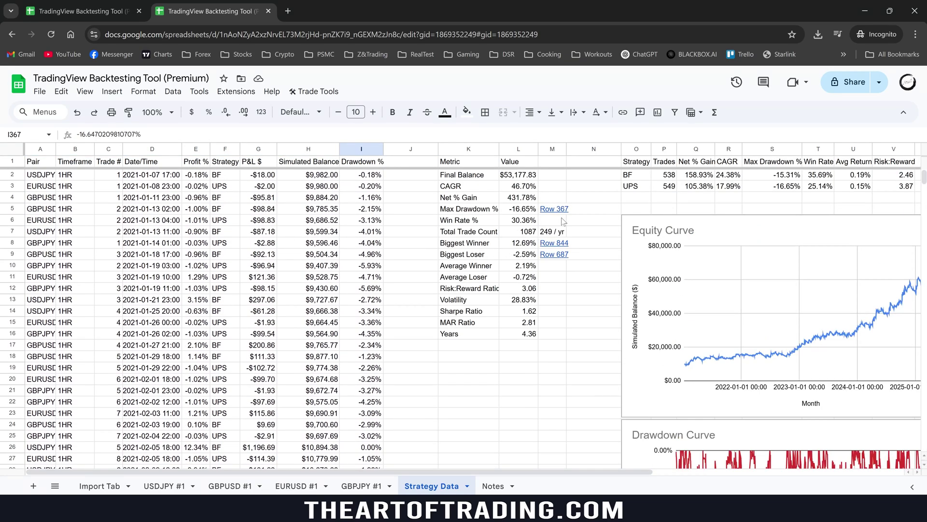
Follow the 12.69% Biggest Winner link to row 844 and check trade 202's number and date.
click(474, 247)
click(527, 243)
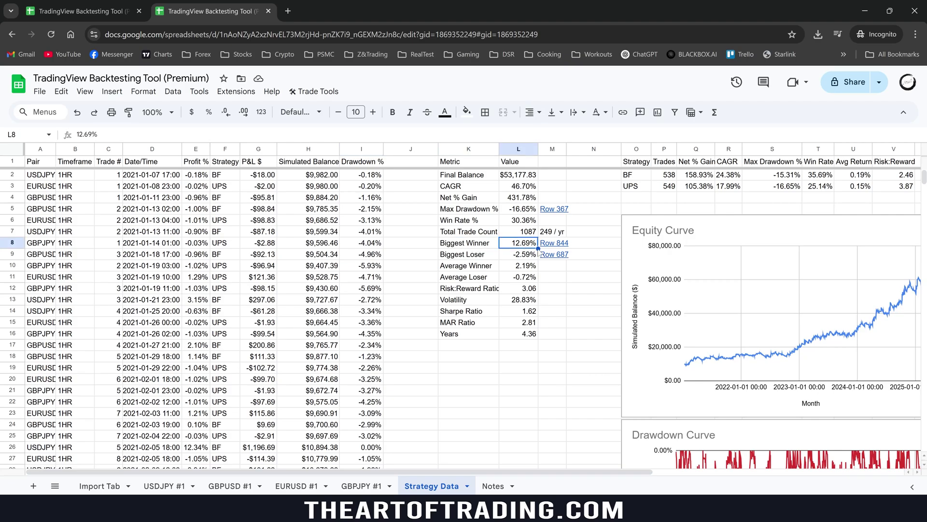
click(554, 245)
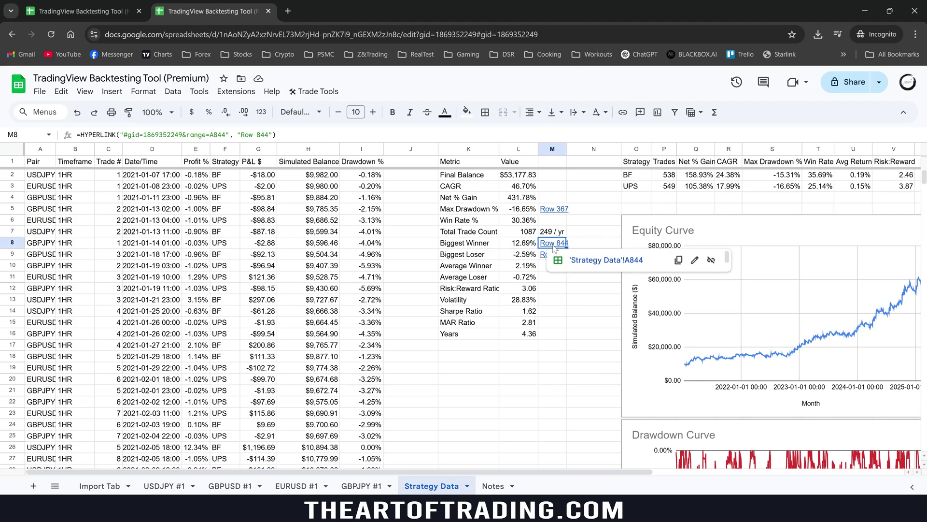
click(610, 261)
scroll(405, 236, up, 2)
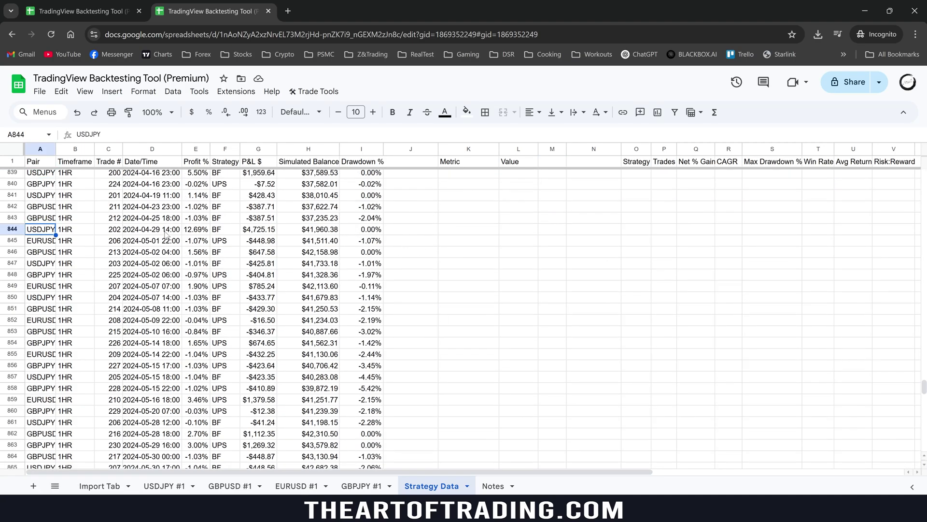
click(121, 232)
click(158, 233)
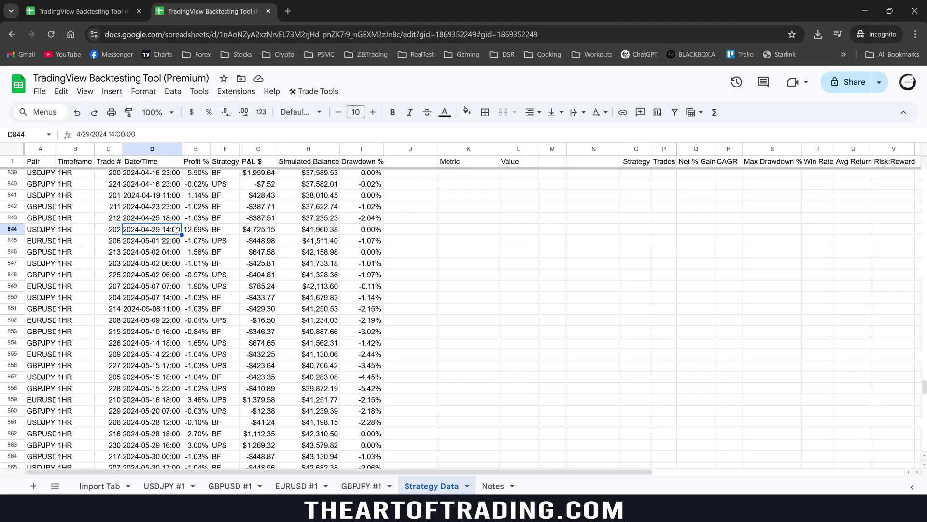
click(109, 233)
Switch to TradingView's USDJPY chart and show the FX Breakout Fader list of trades.
mouse_move(208, 512)
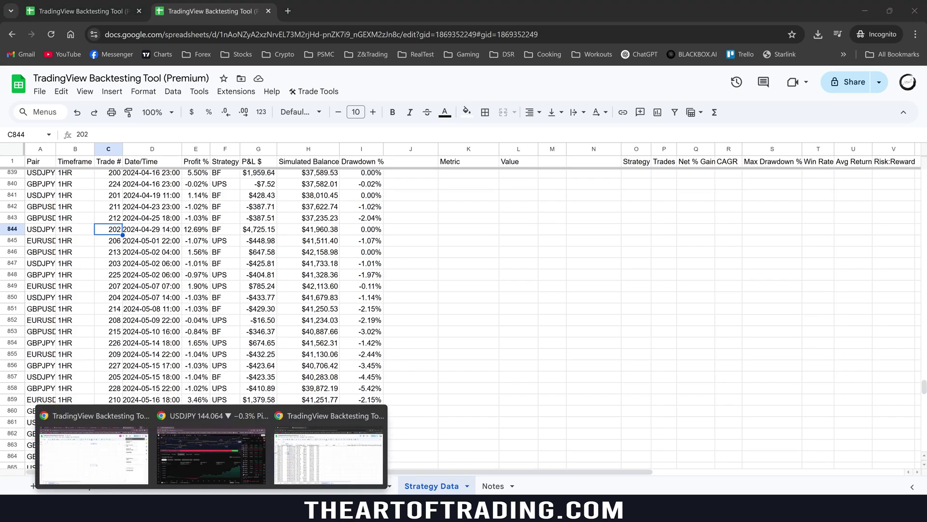
click(225, 428)
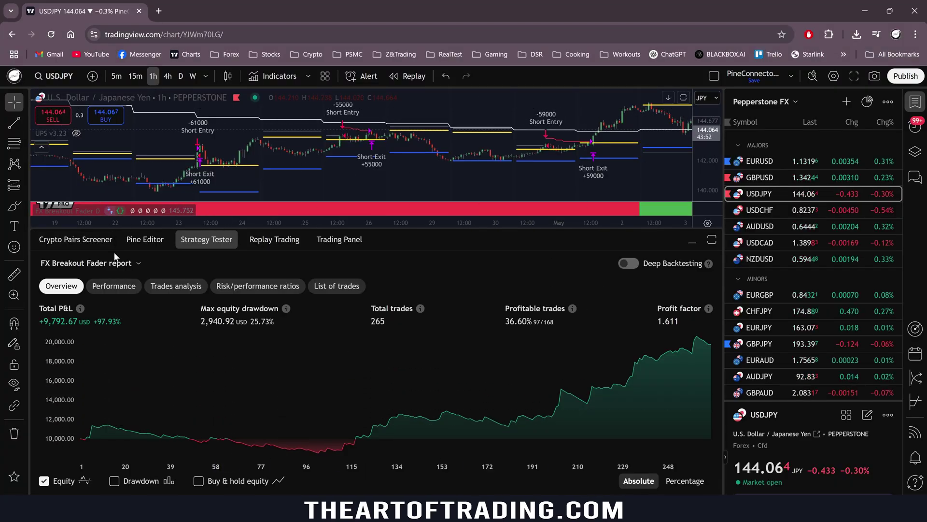
mouse_move(83, 213)
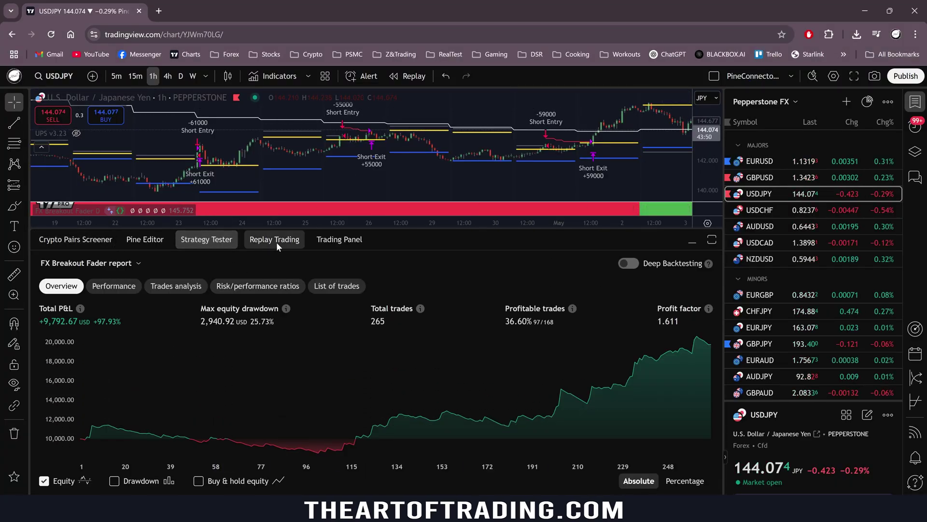
click(337, 285)
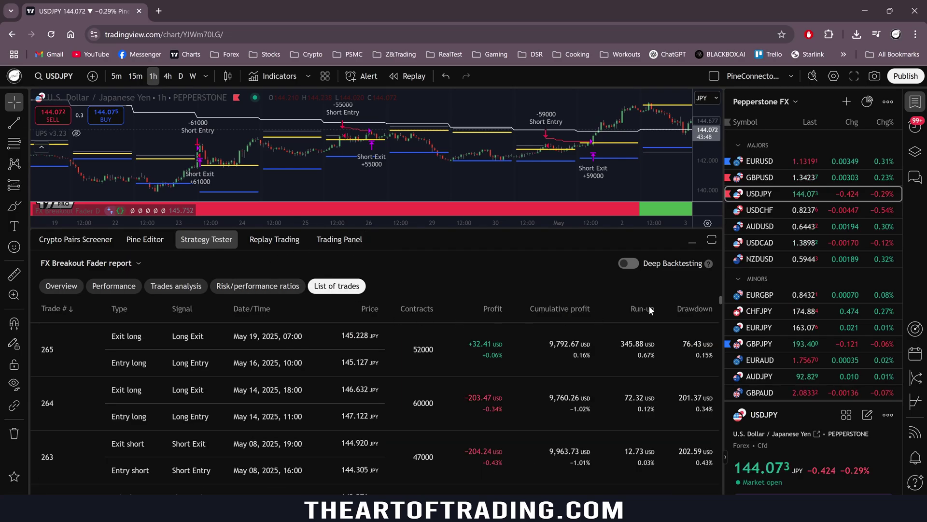
drag(719, 297, 717, 341)
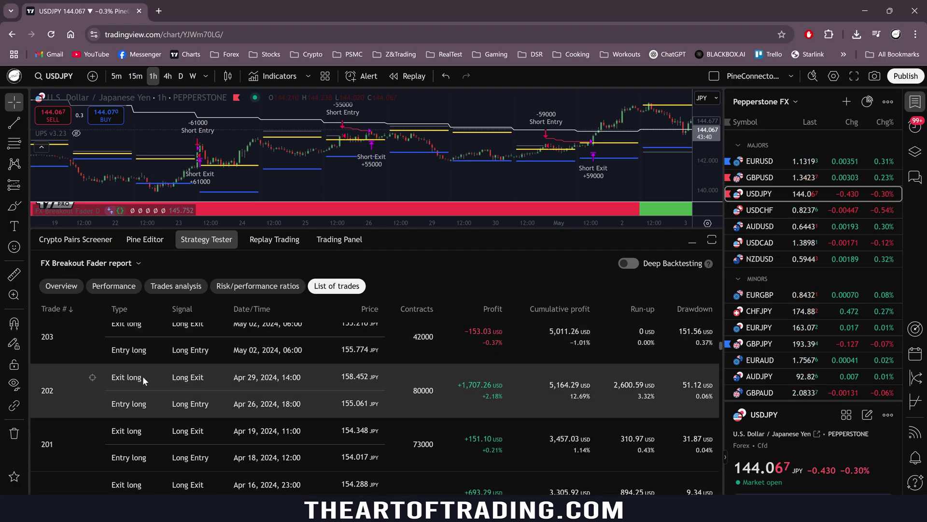
Jump the chart to trade 202, measure its 3.635 (2.35%) move, then clear the measurement.
click(93, 378)
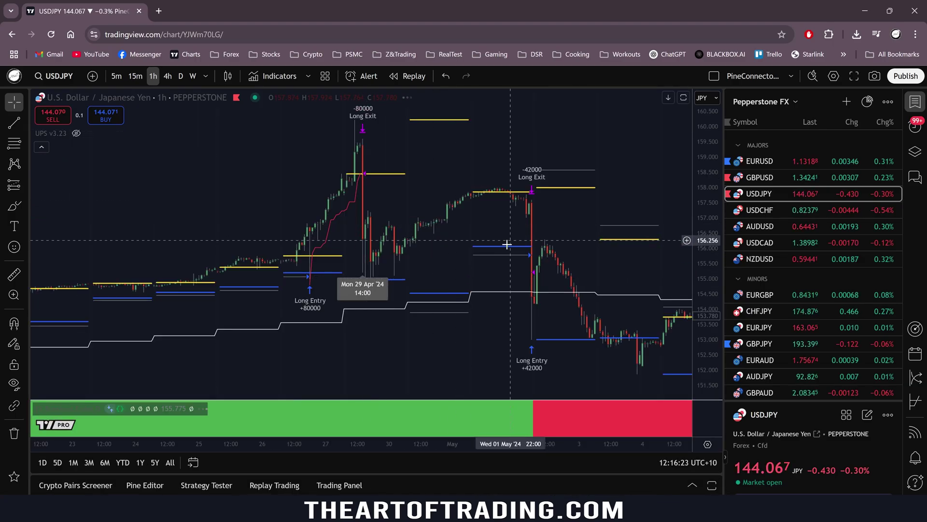
drag(279, 203, 350, 200)
scroll(350, 201, up, 5)
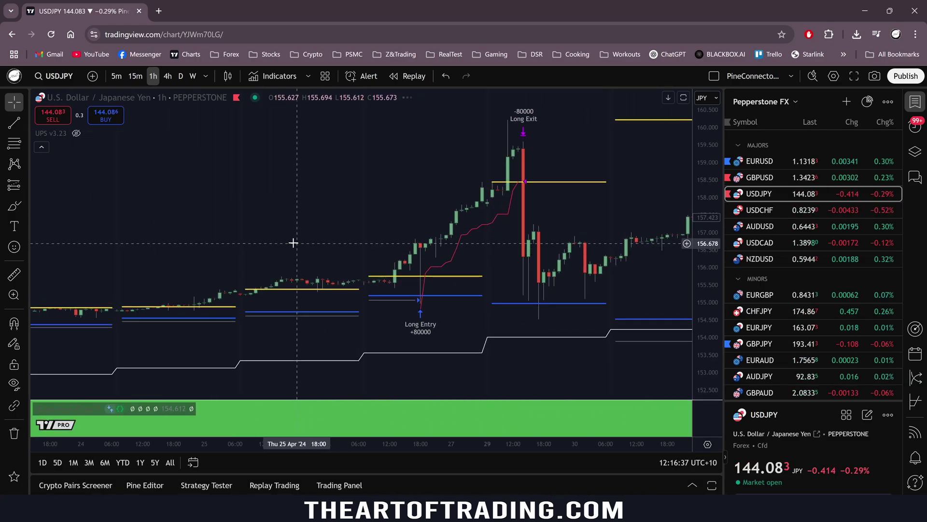
shift+click(401, 313)
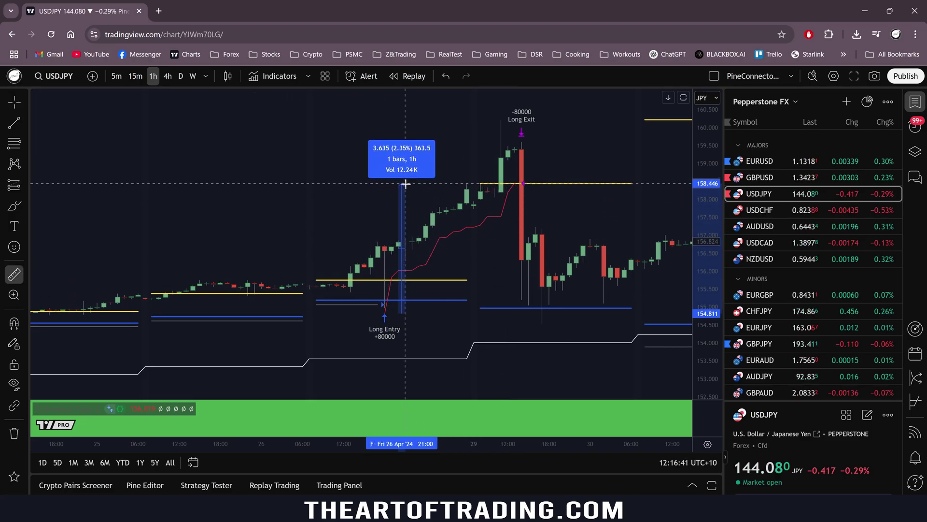
click(406, 183)
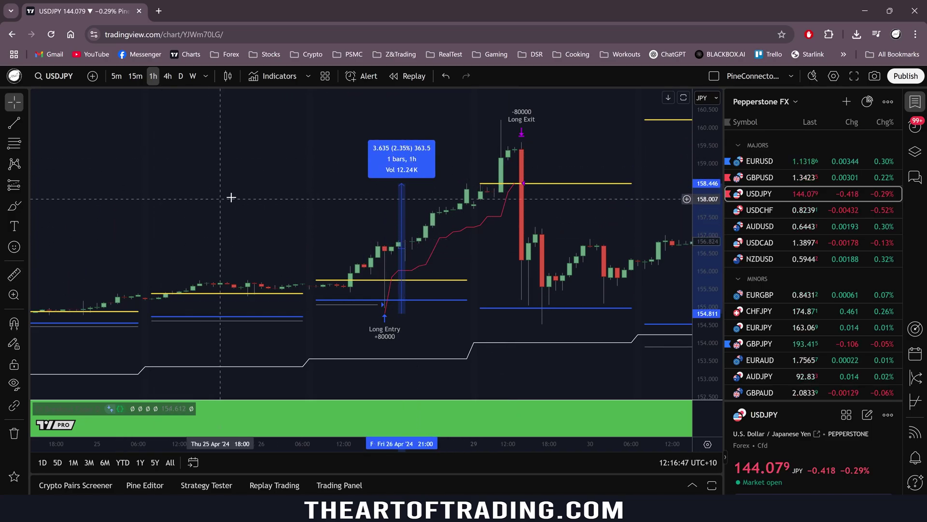
click(40, 215)
Place a Long Position drawing at trade 202's entry candle with a tight stop-loss.
click(12, 189)
click(71, 197)
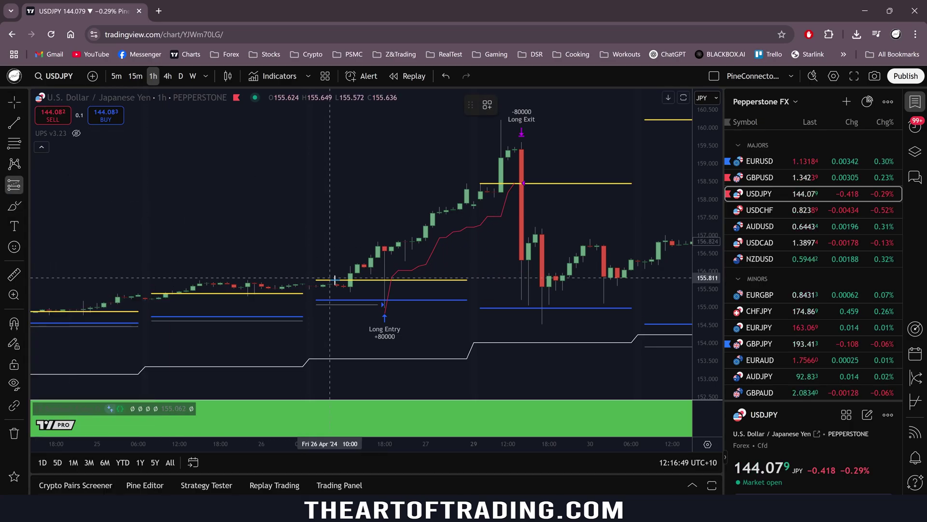
click(357, 305)
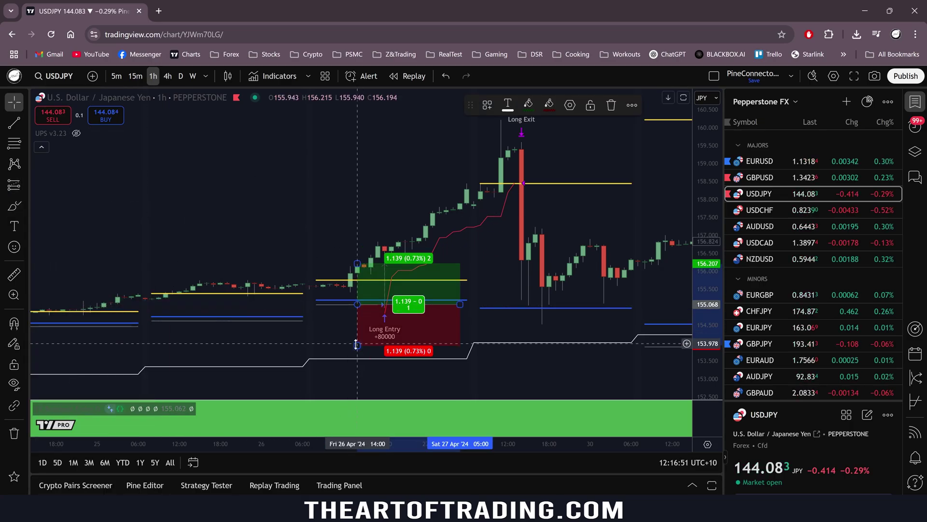
drag(357, 352, 393, 213)
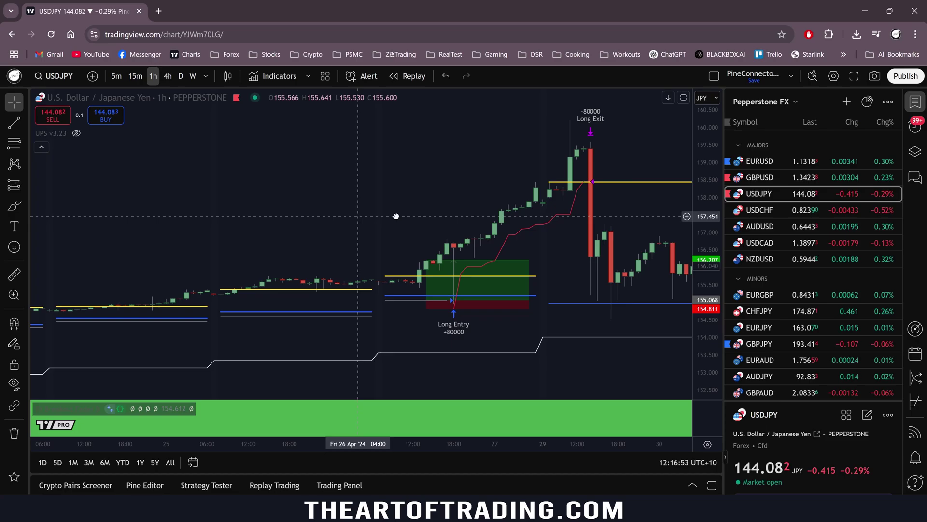
scroll(393, 213, up, 3)
scroll(465, 243, up, 3)
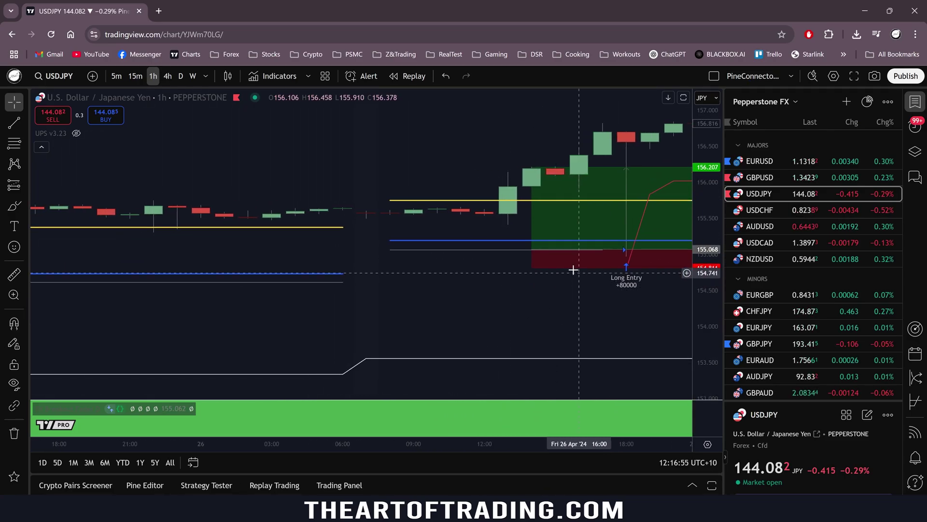
scroll(494, 262, down, 5)
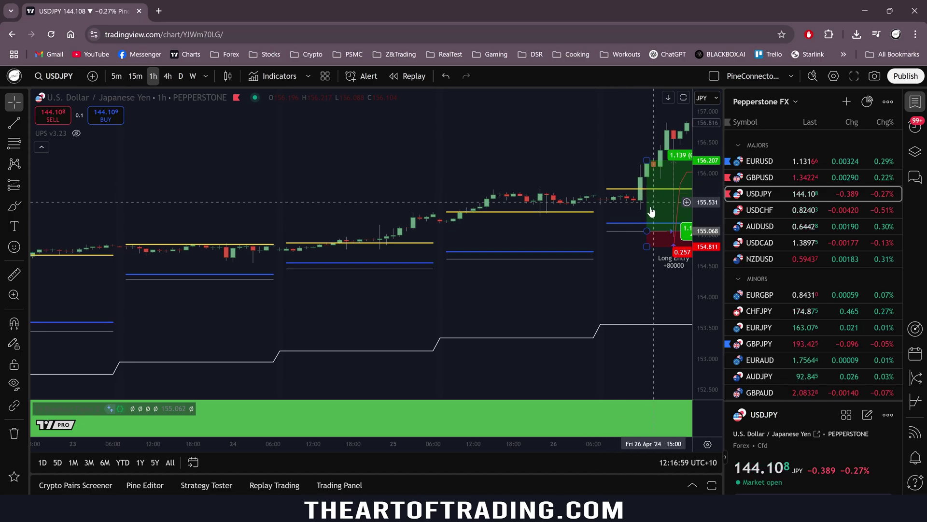
scroll(647, 212, up, 5)
drag(469, 250, 370, 160)
Align the long position to the entry bar, raise the target near 158.45 and extend it to the Long Exit.
click(556, 265)
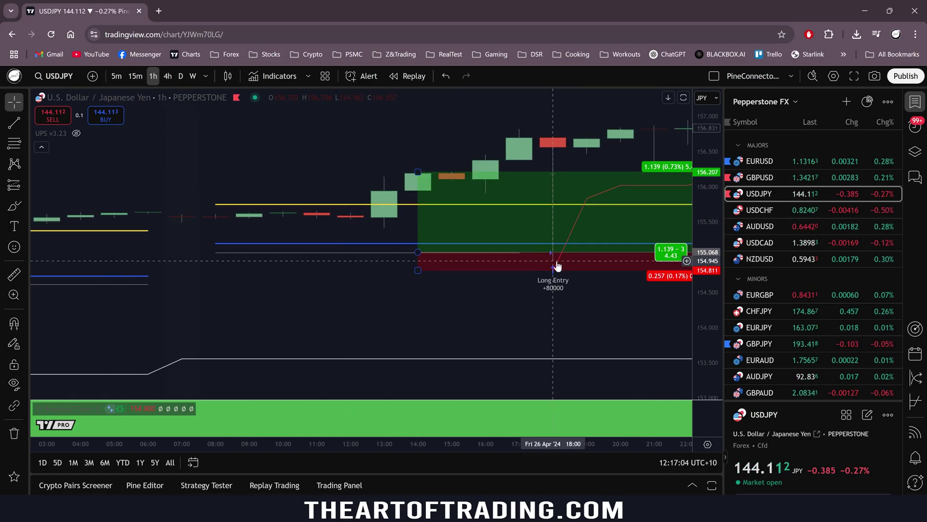
drag(417, 260, 546, 251)
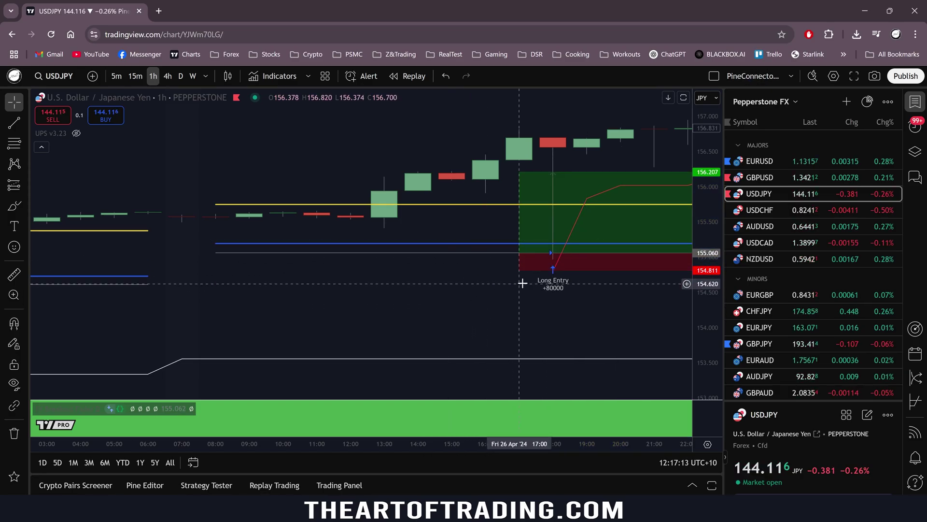
mouse_move(519, 269)
mouse_down()
mouse_move(518, 260)
mouse_move(511, 269)
mouse_up()
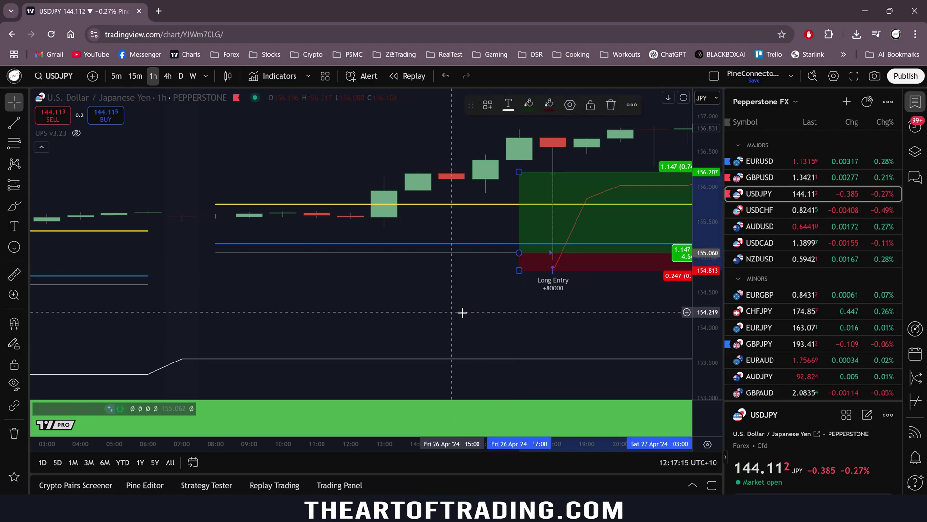
scroll(462, 311, down, 5)
drag(386, 264, 374, 183)
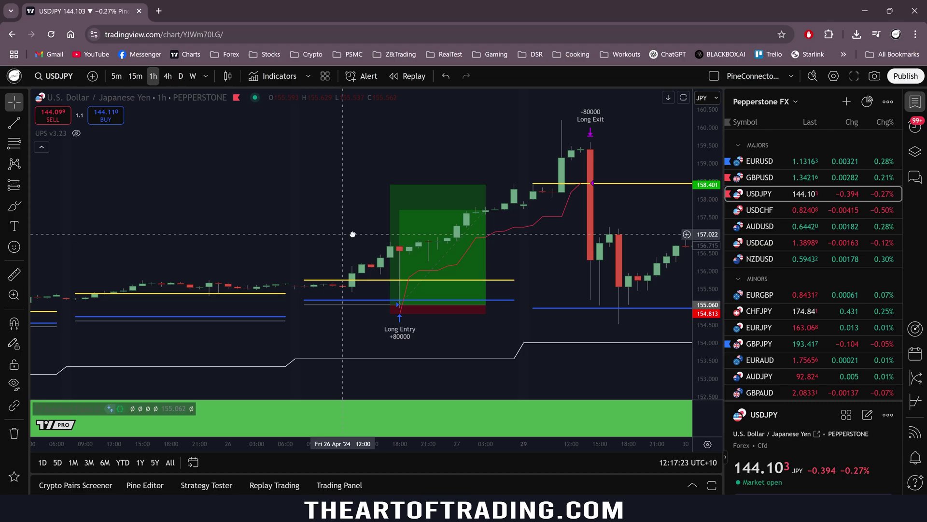
drag(559, 188, 629, 188)
drag(552, 305, 657, 306)
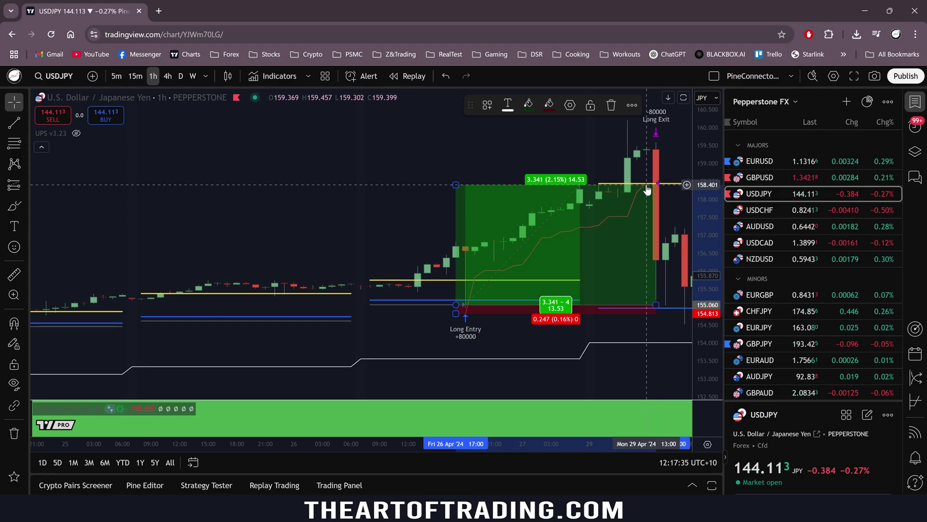
Return to the spreadsheet and inspect trade 202's 12.69% profit in row 844.
key(alt+Tab)
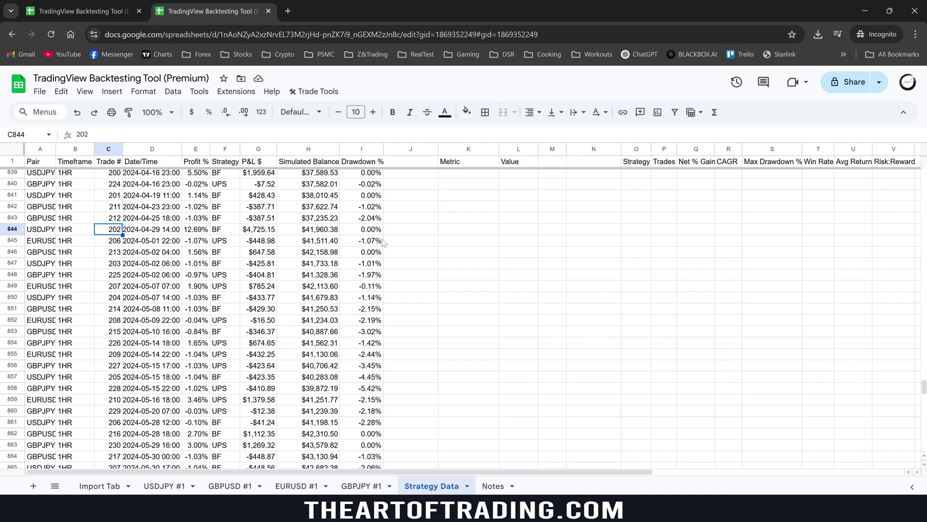
click(200, 231)
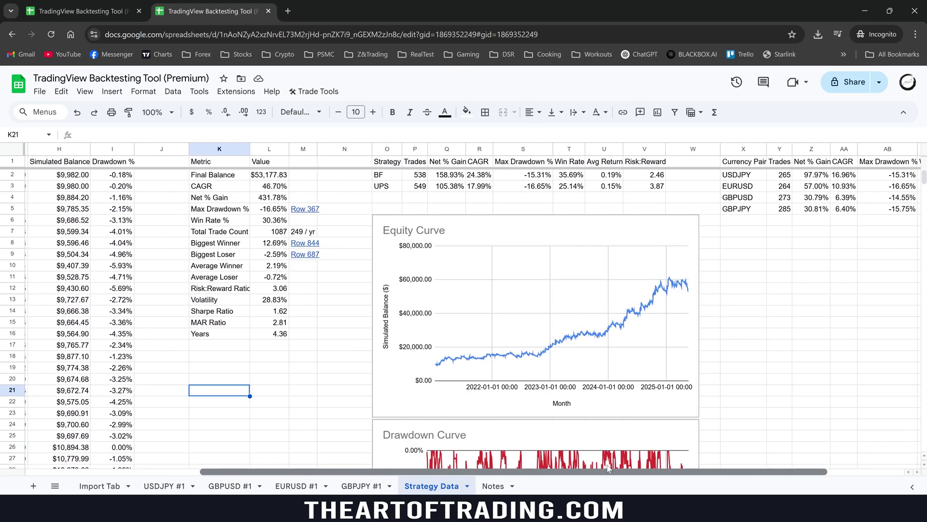
Compare BF and UPS stats: 538 vs 549 trades, 35.69% vs 25.14% win rate, 2.46 vs 3.87 risk:reward.
scroll(607, 465, right, 3)
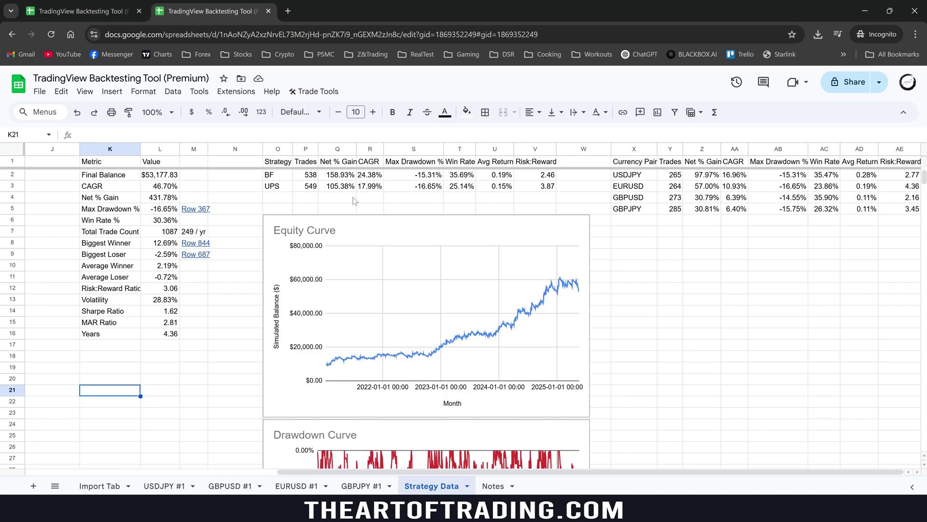
click(276, 176)
click(310, 176)
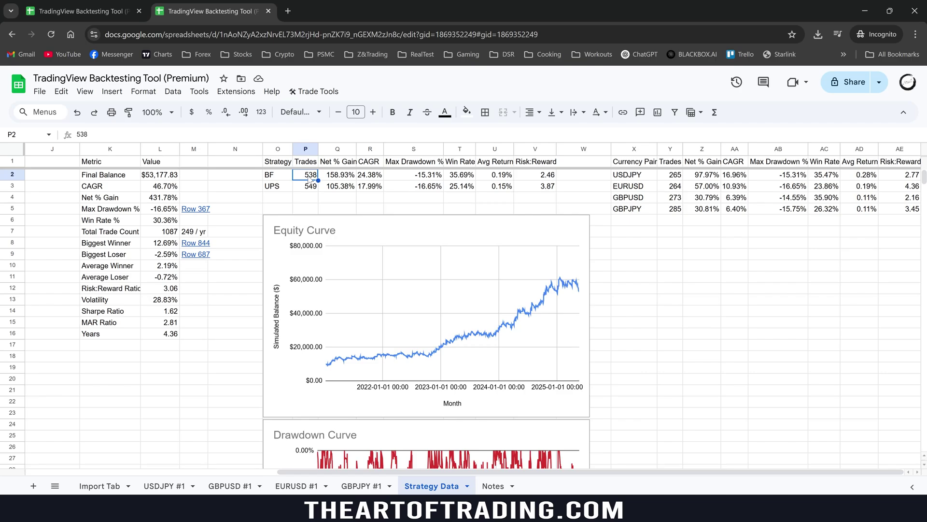
click(552, 177)
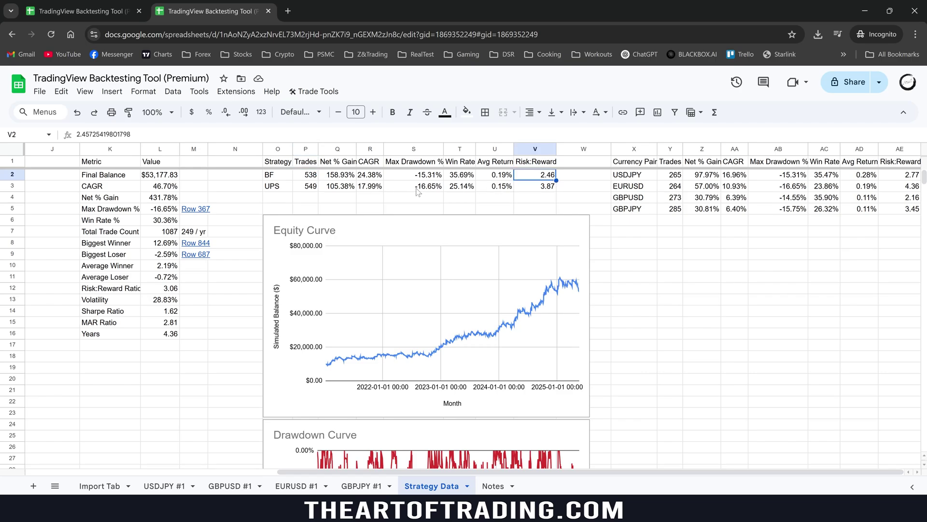
click(279, 189)
click(550, 187)
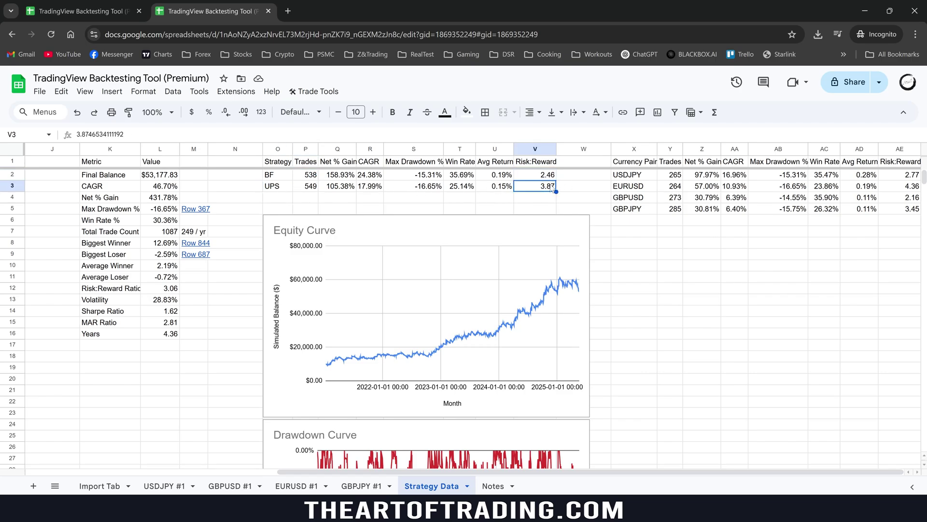
click(467, 178)
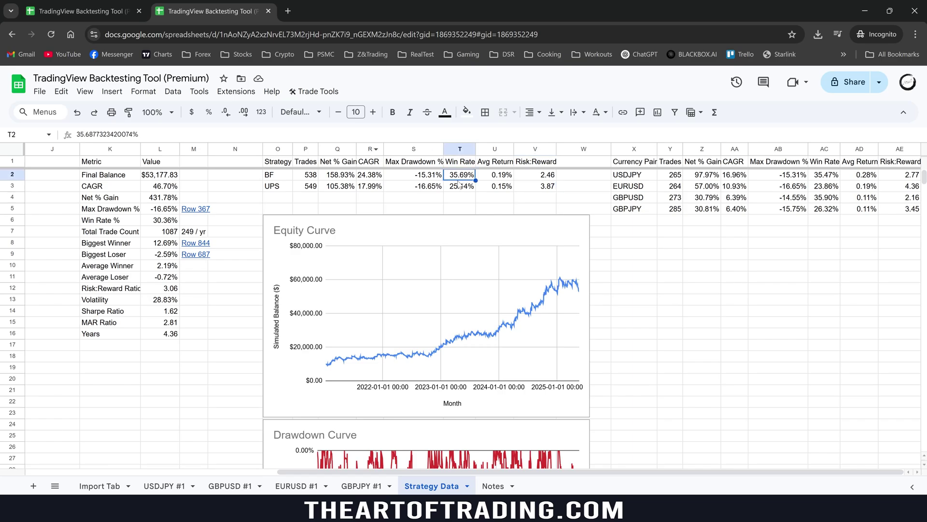
click(454, 189)
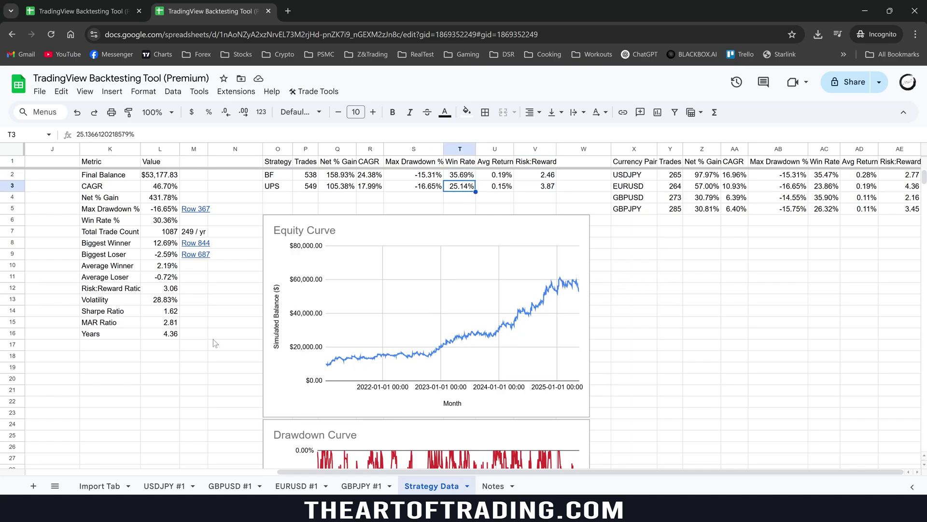
drag(477, 472, 254, 473)
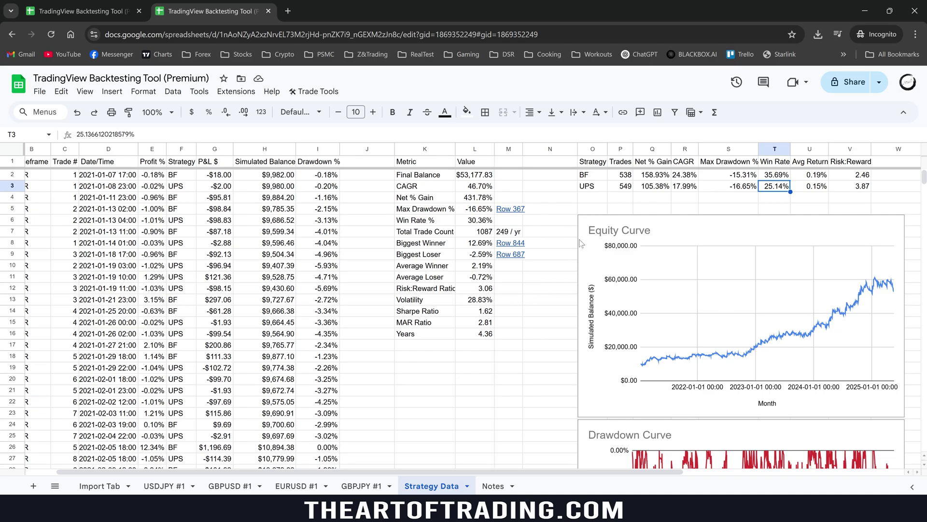
click(533, 197)
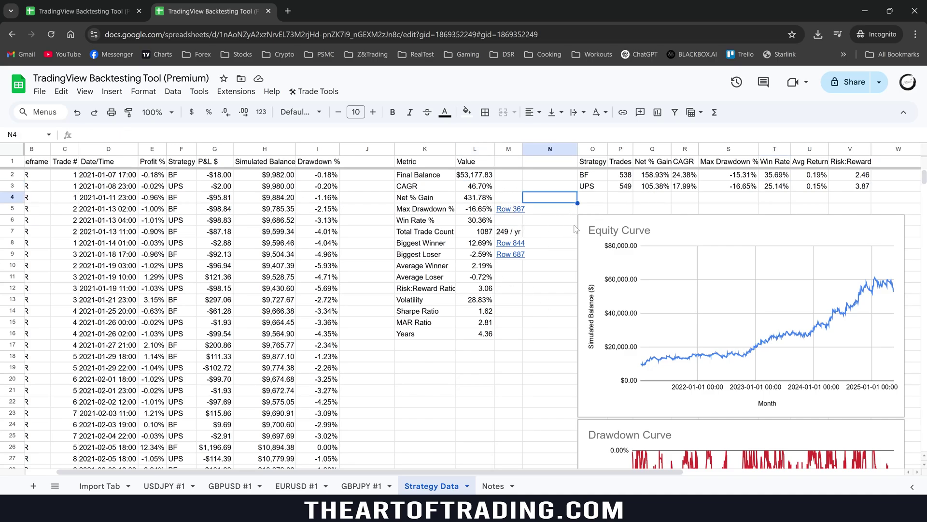
click(475, 149)
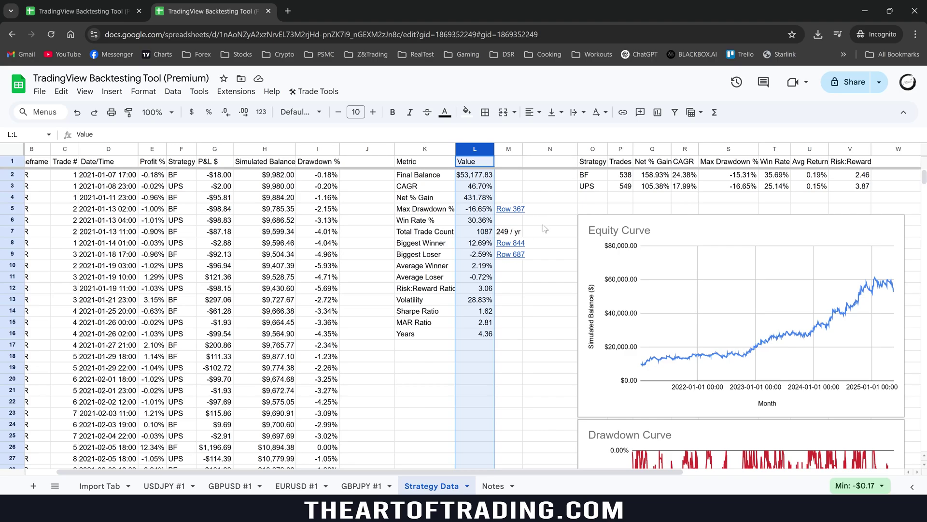
scroll(477, 471, left, 2)
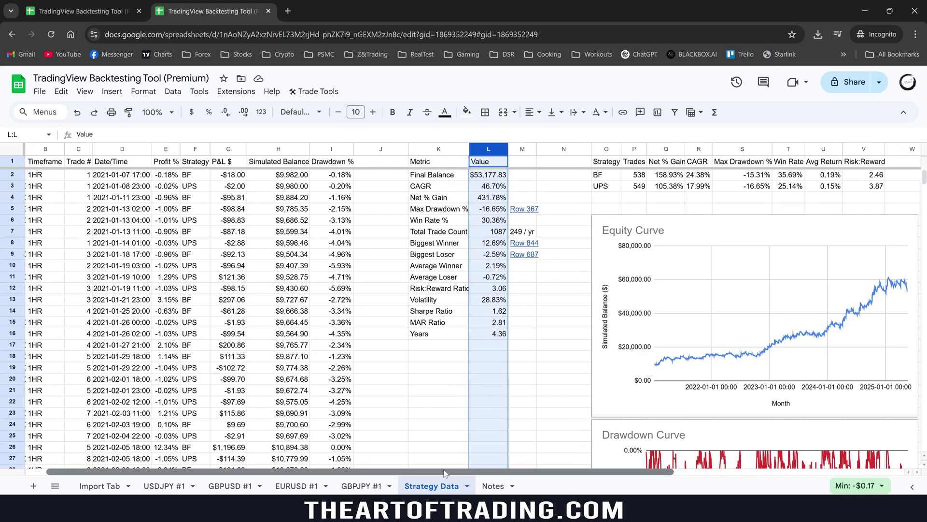
click(45, 176)
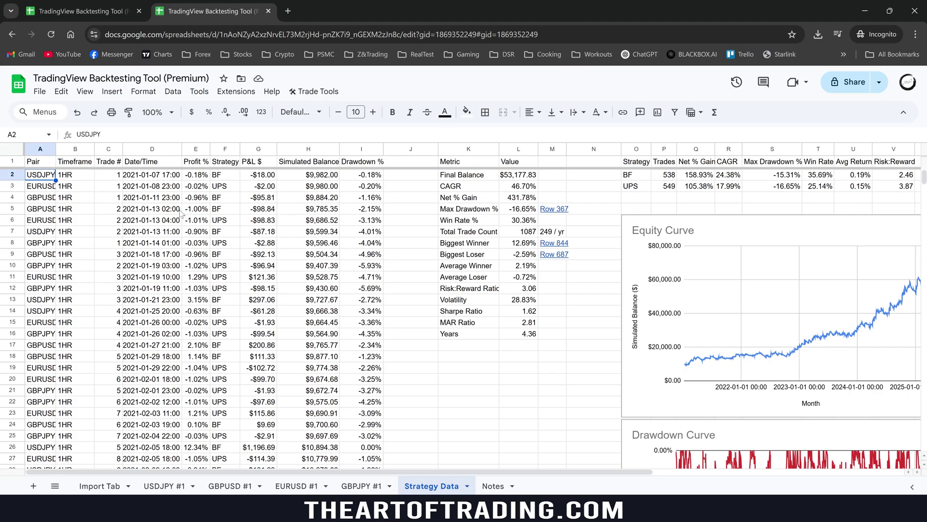
click(527, 341)
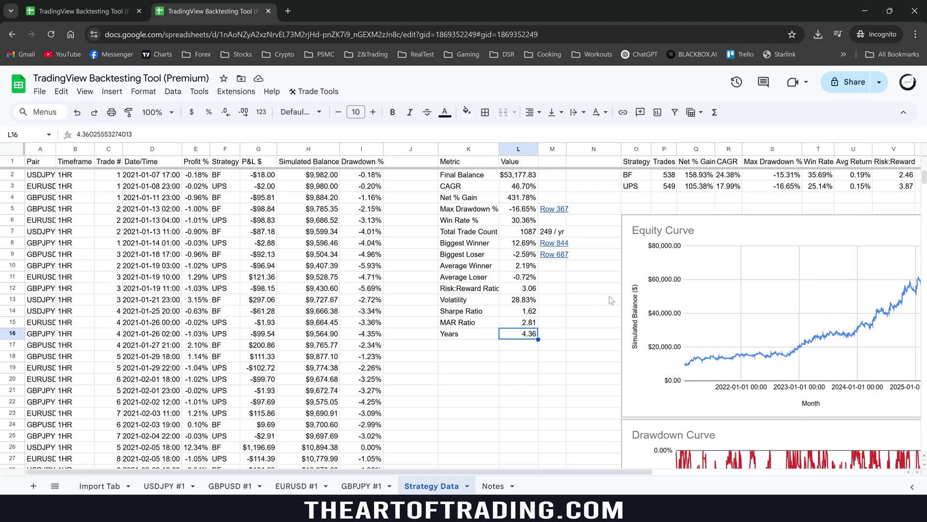
click(518, 188)
click(522, 213)
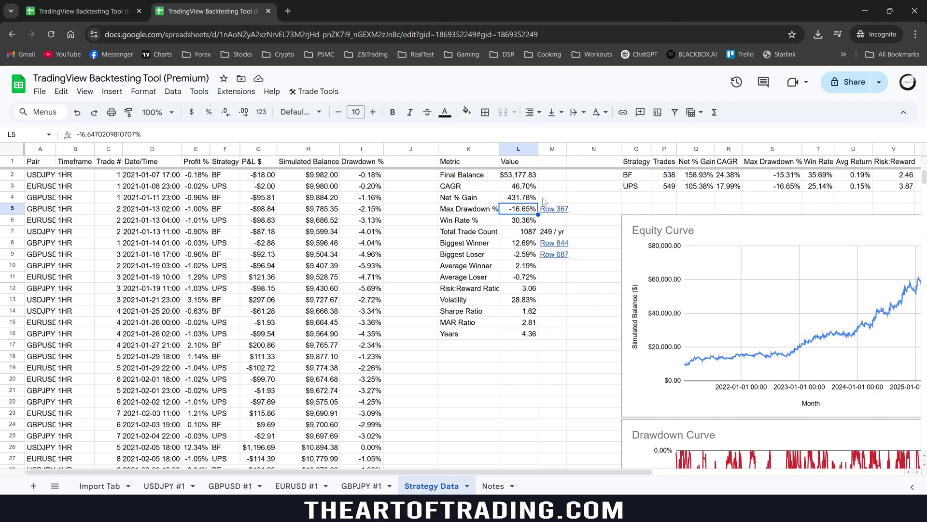
click(524, 188)
click(521, 212)
click(527, 338)
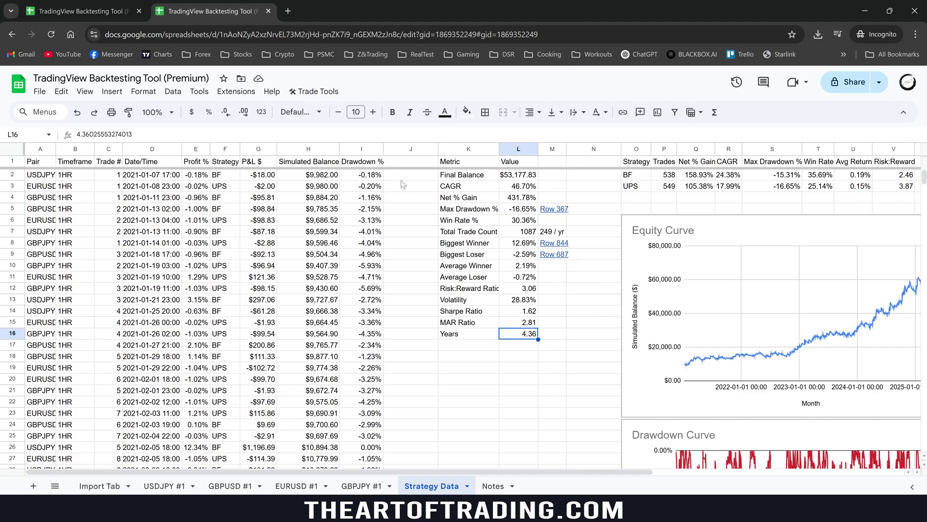
click(518, 188)
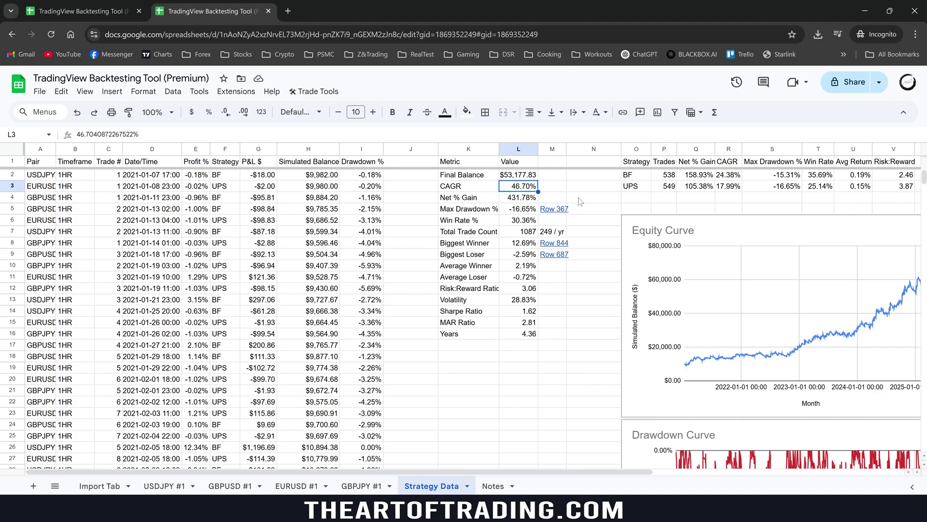
click(527, 333)
click(527, 191)
click(524, 212)
click(526, 335)
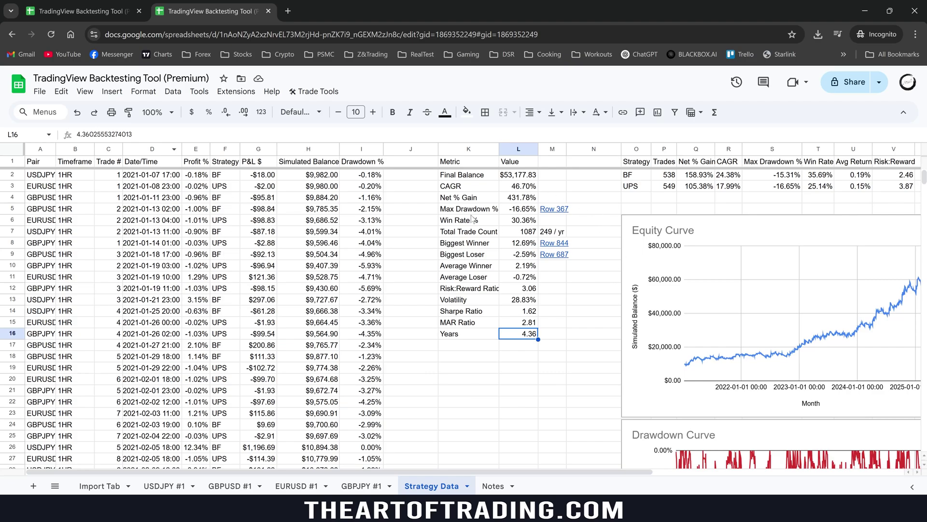
click(525, 381)
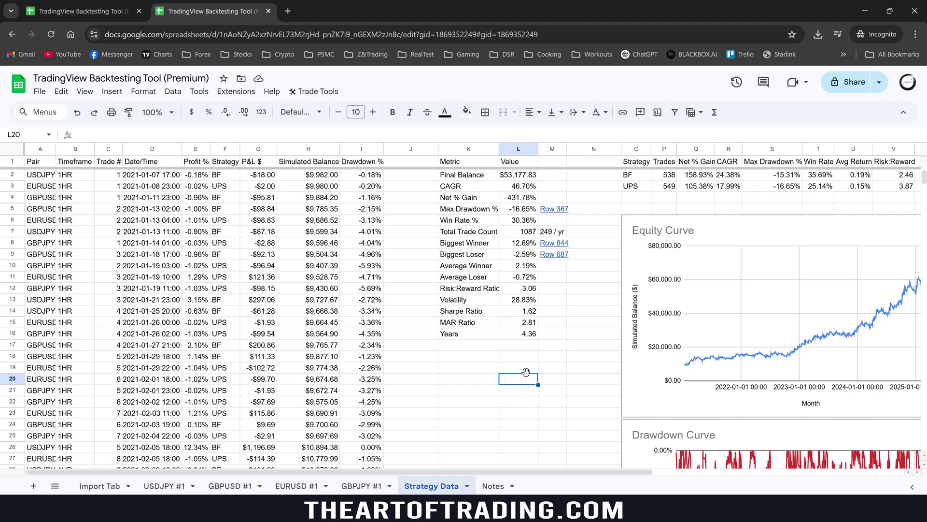
click(232, 148)
click(196, 244)
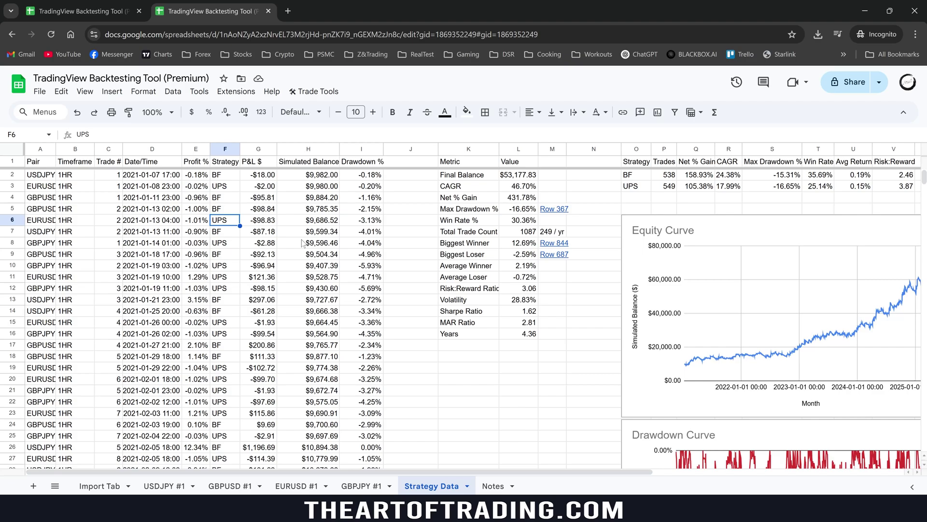
click(227, 235)
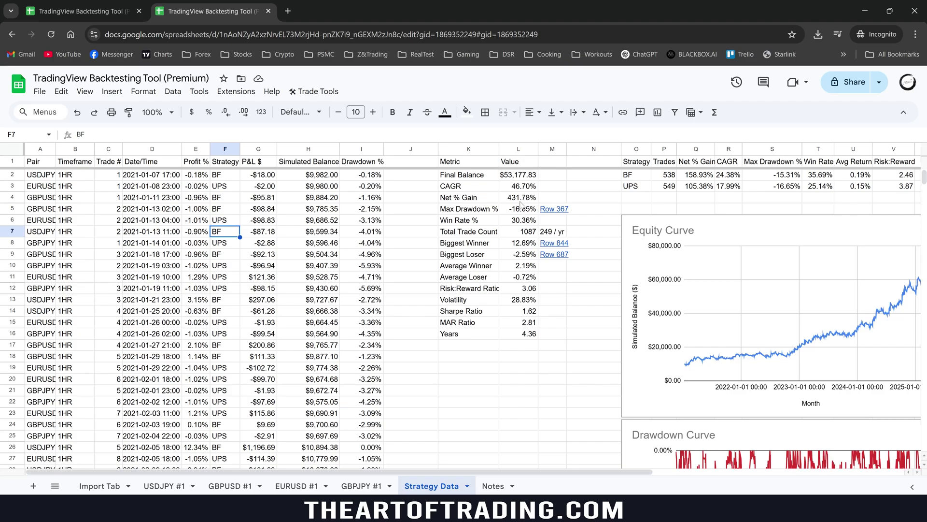
click(786, 179)
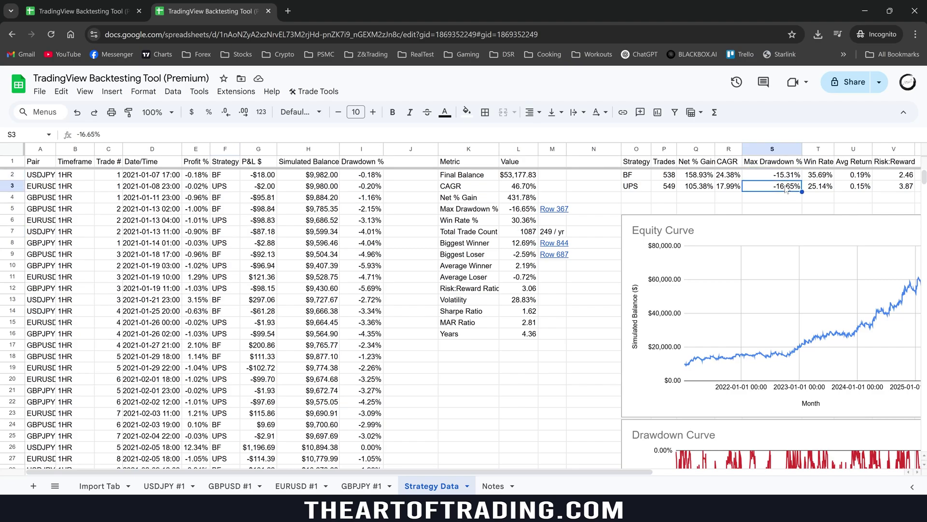
click(785, 191)
click(785, 179)
key(Down)
click(529, 212)
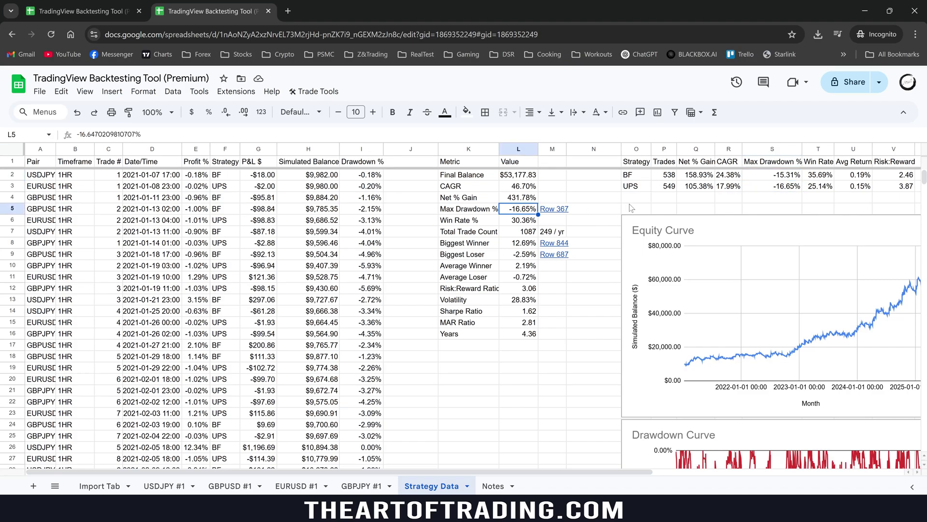